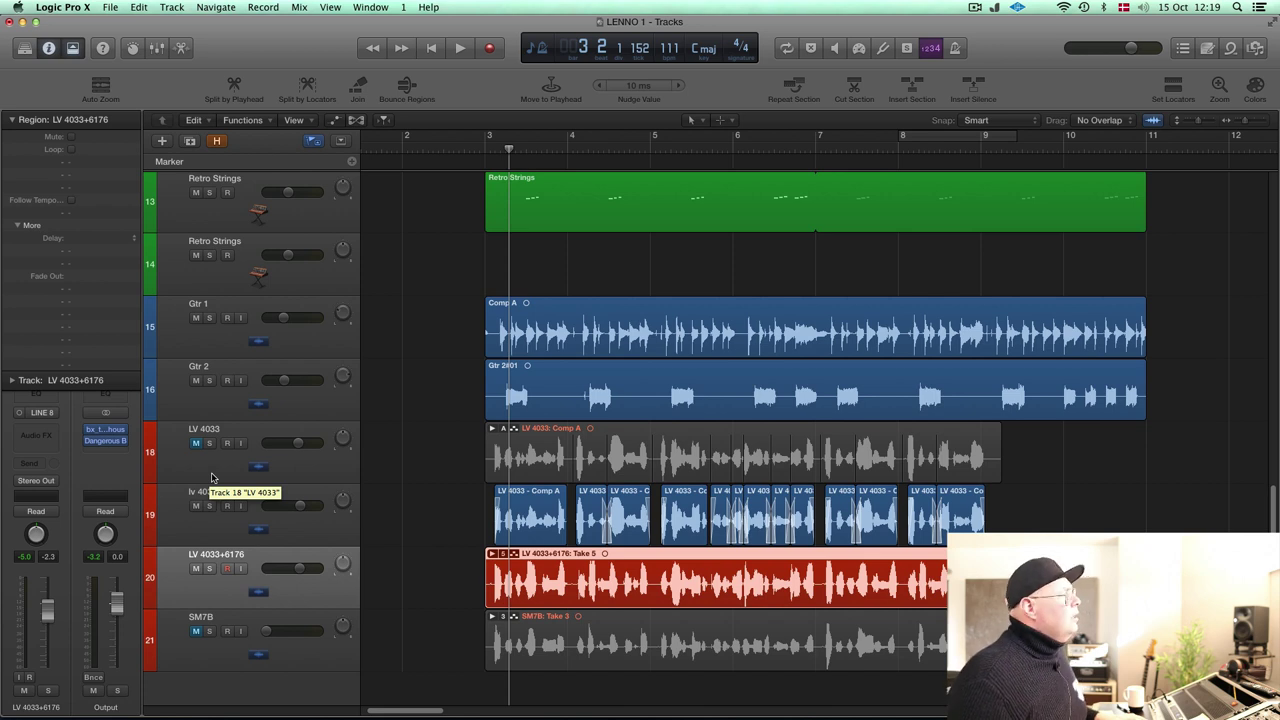
# Add an Apple logo symbol in front of the name of track 19, lv 4033 consol.
pyautogui.click(211, 477)
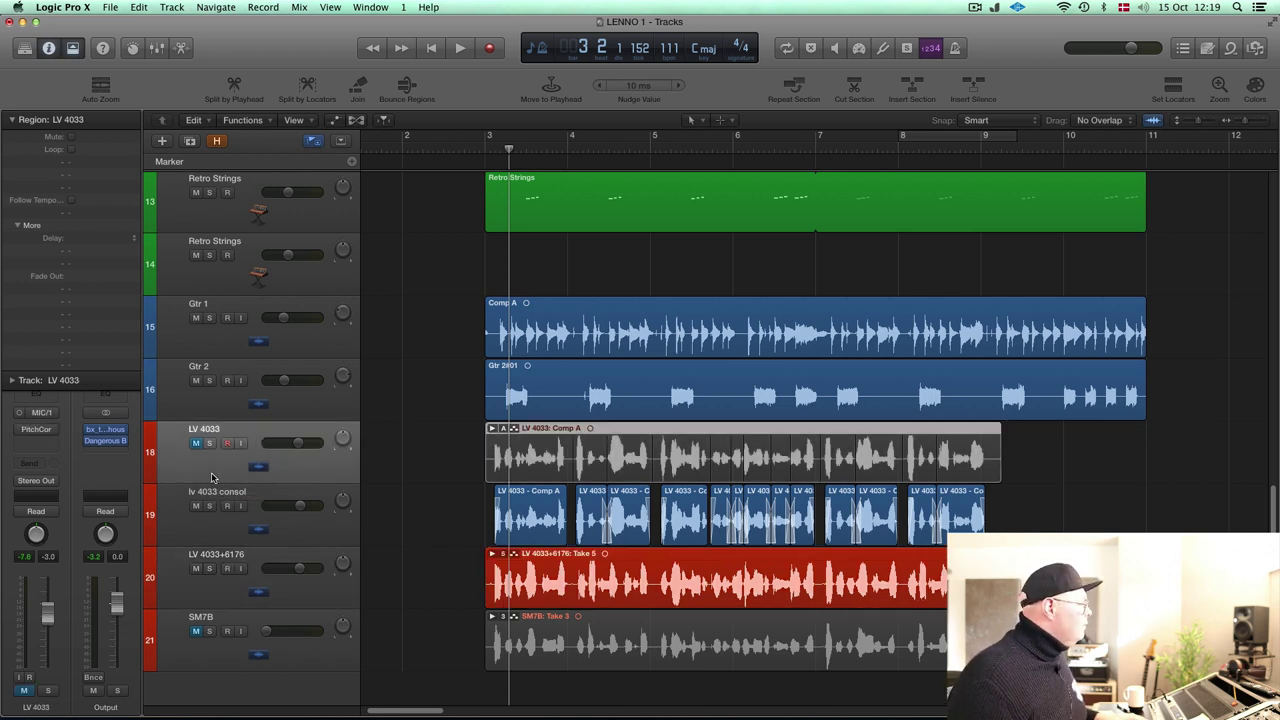
pyautogui.click(184, 516)
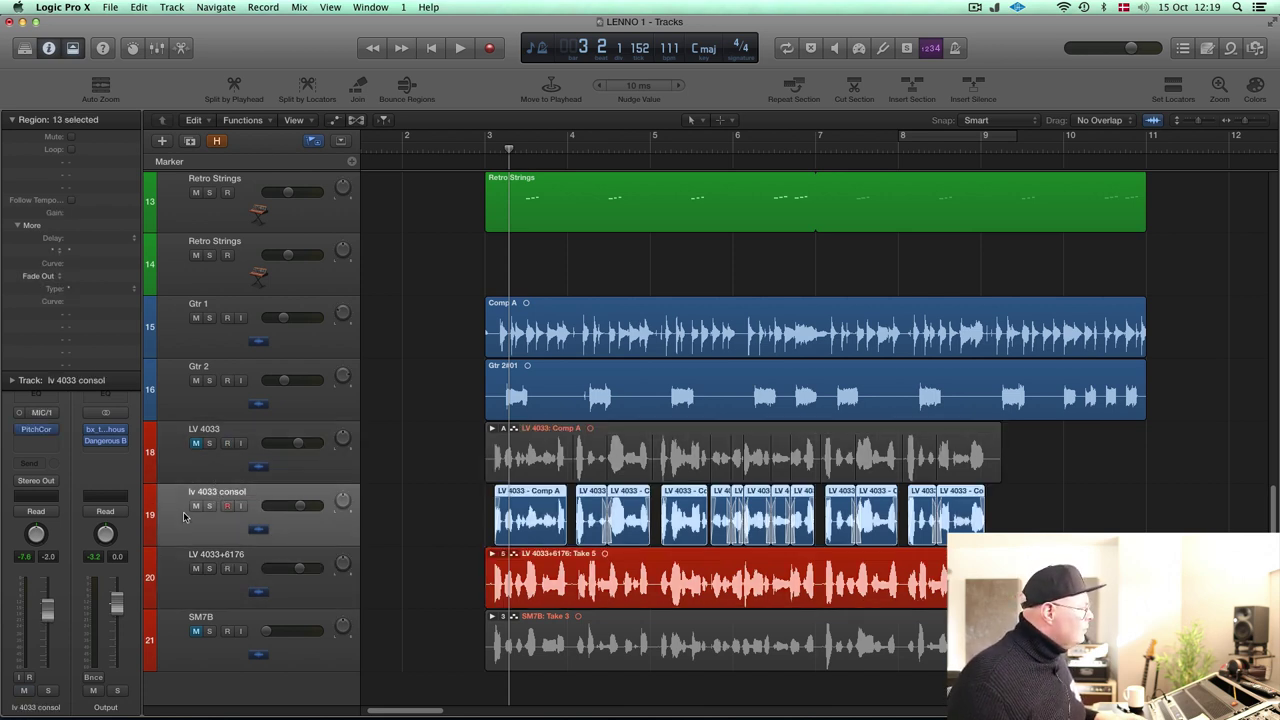
pyautogui.press('Return')
pyautogui.press('Left')
pyautogui.press('Left')
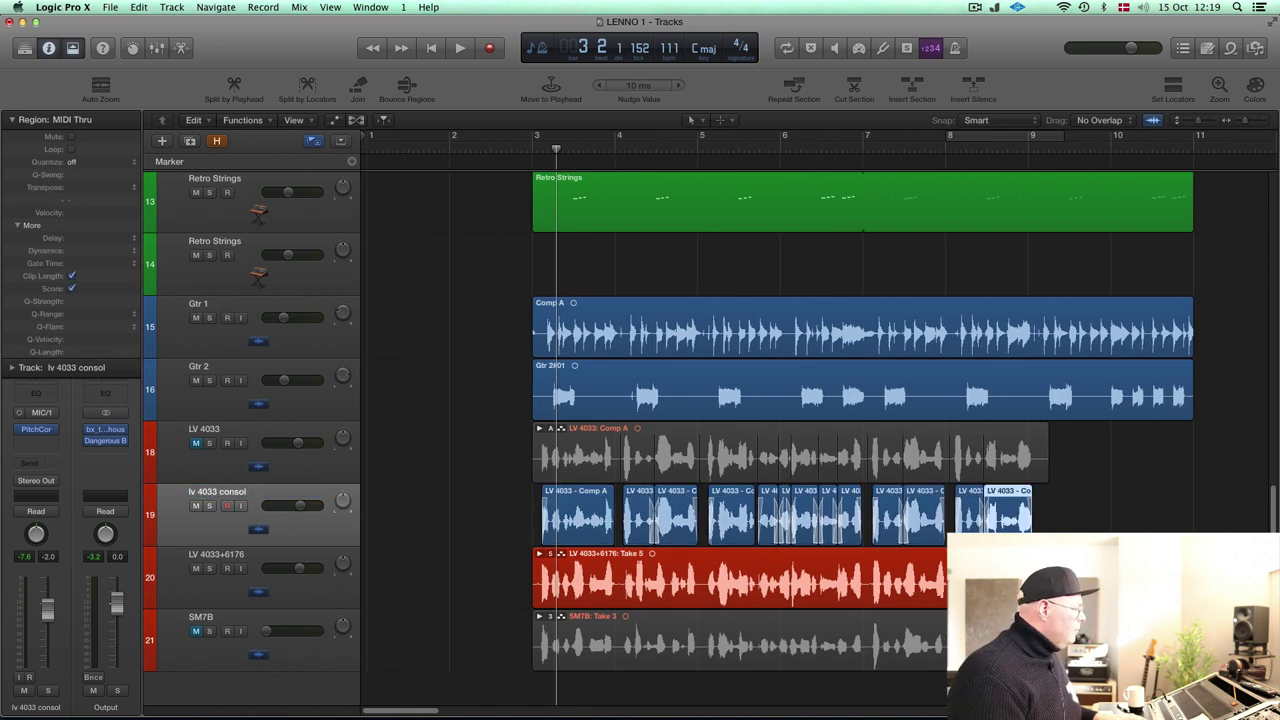
pyautogui.doubleClick(215, 494)
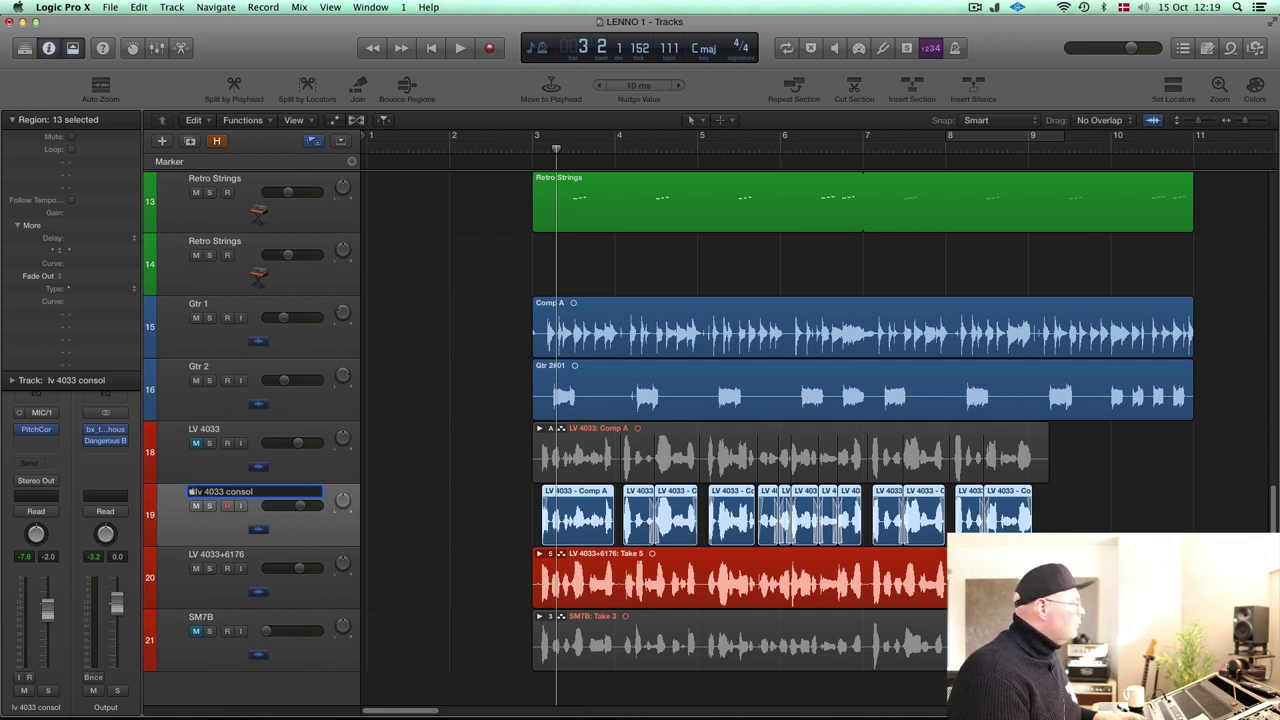
pyautogui.press('Return')
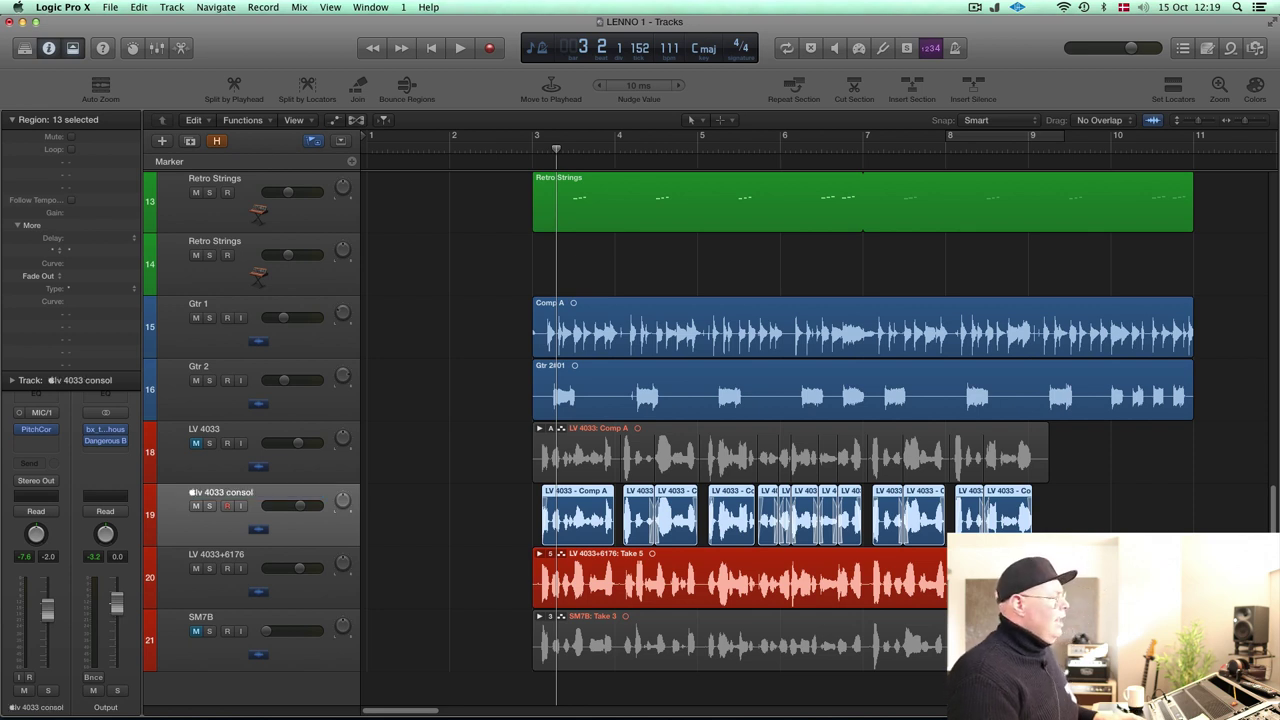
# Add an Apple logo symbol in front of the name of track 20, LV 4033+6176.
pyautogui.doubleClick(202, 558)
pyautogui.hotkey('alt', 'shift', 'd')
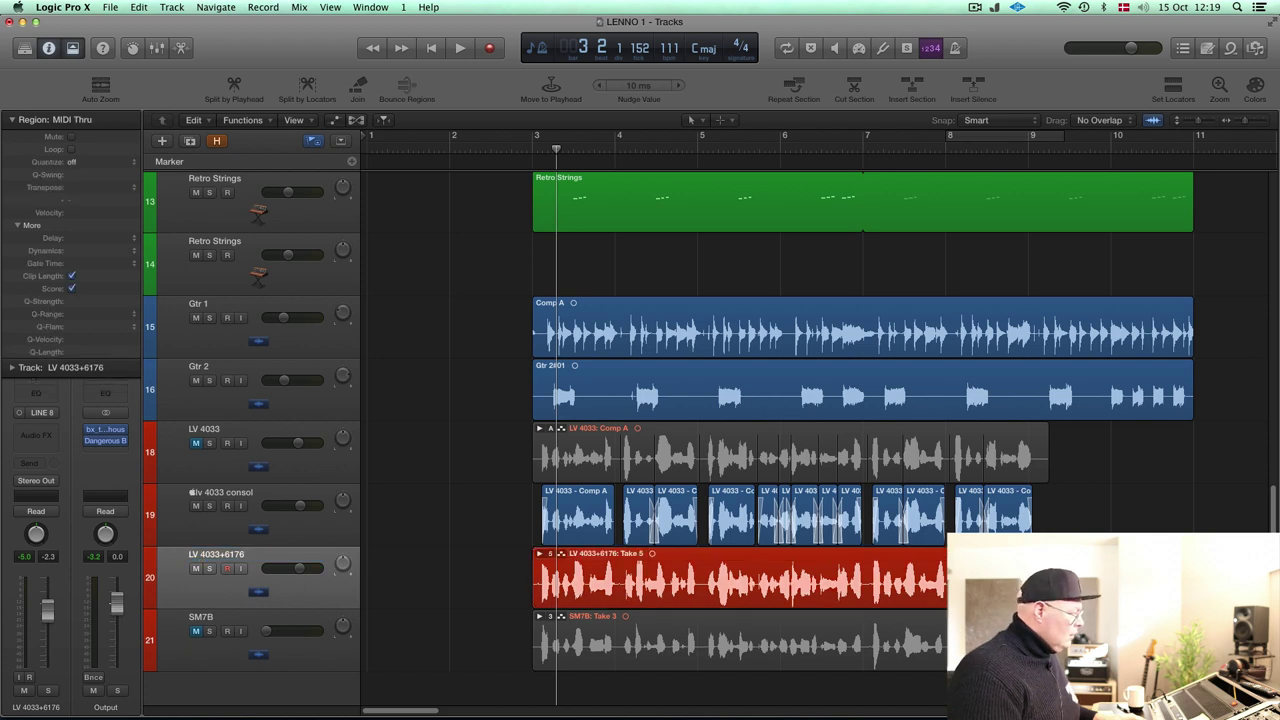
pyautogui.doubleClick(212, 557)
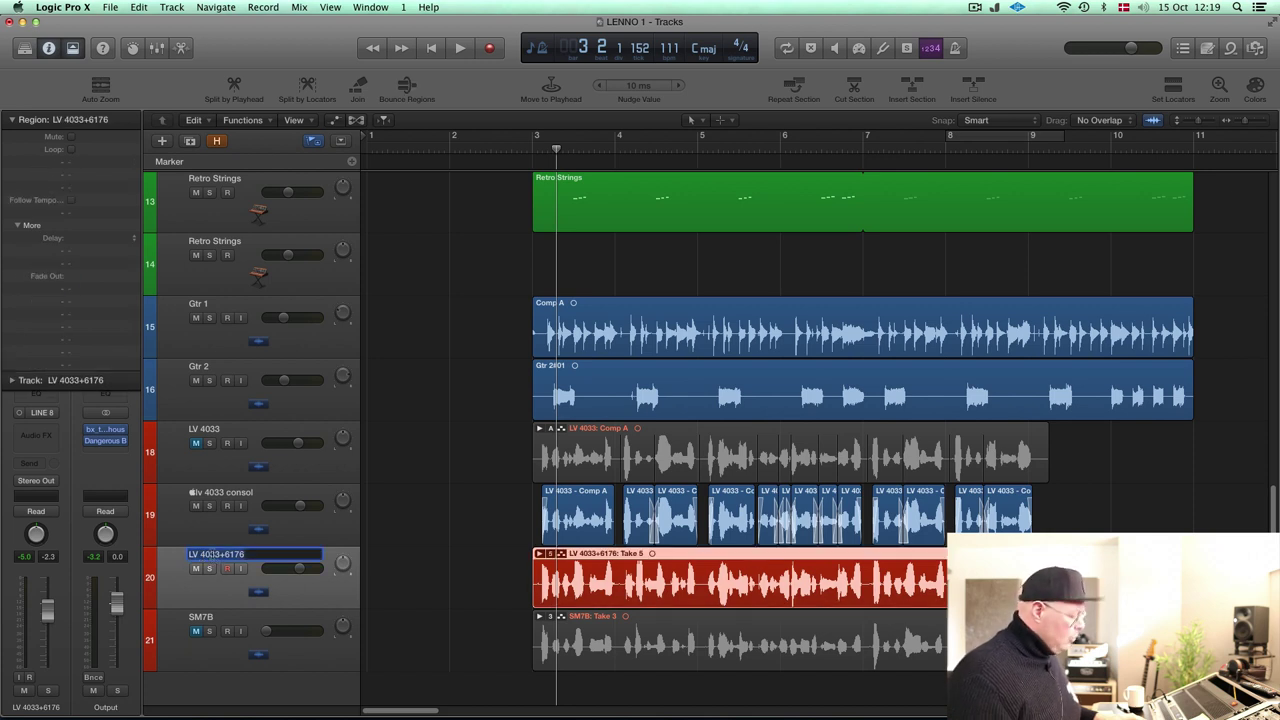
pyautogui.press('Return')
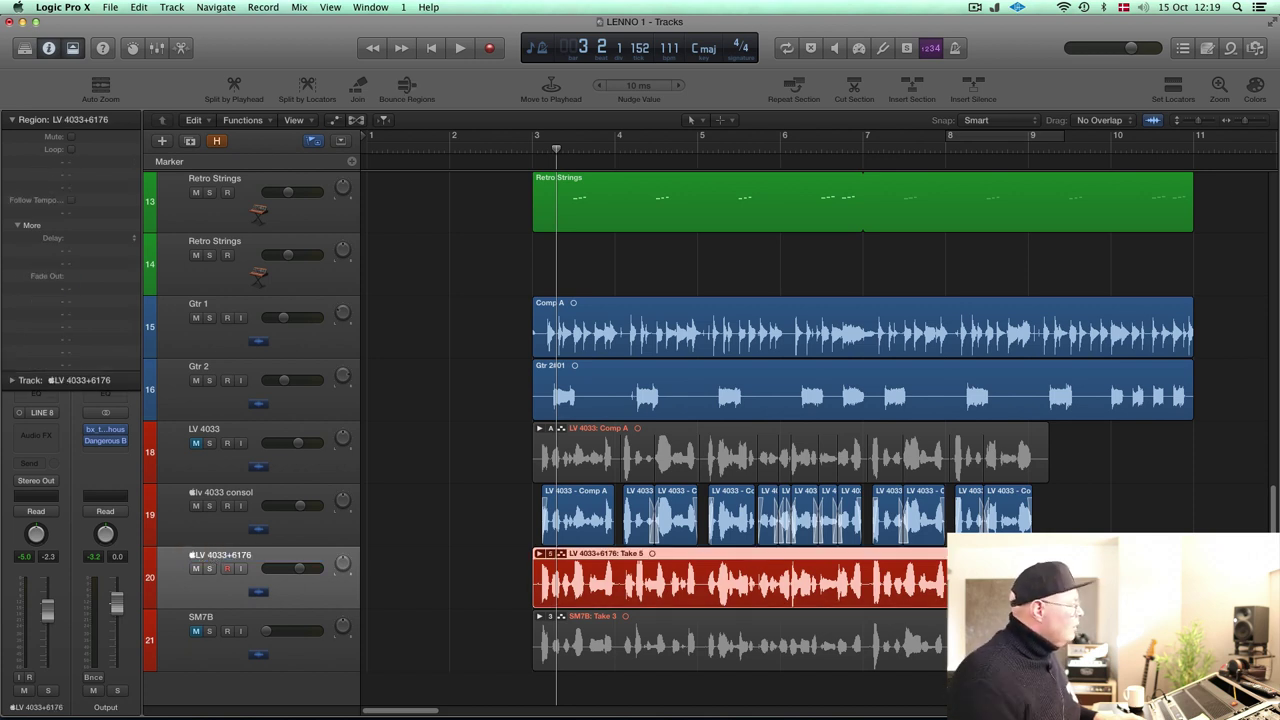
# Rename track 19 as lv 4033+APOLLO, keeping the Apple logo, and give it sends to Bus 1 (Reverb) and Bus 2 (Delay).
pyautogui.click(190, 520)
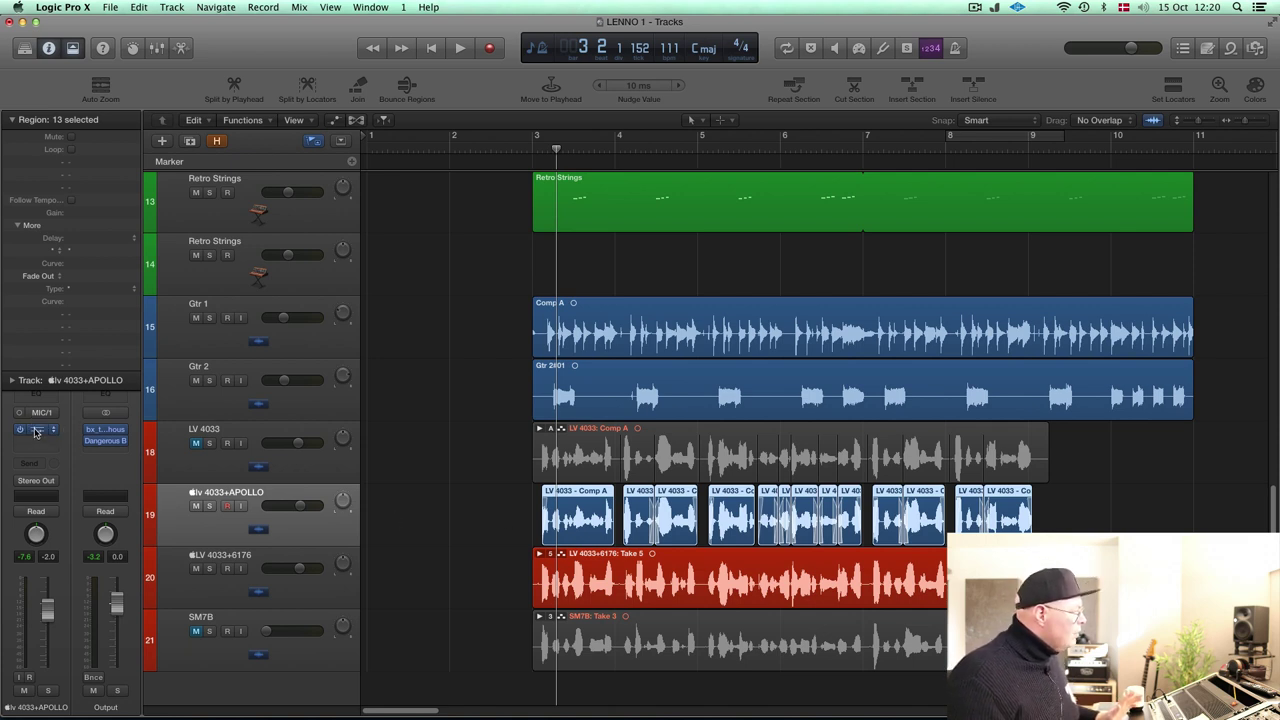
pyautogui.click(33, 464)
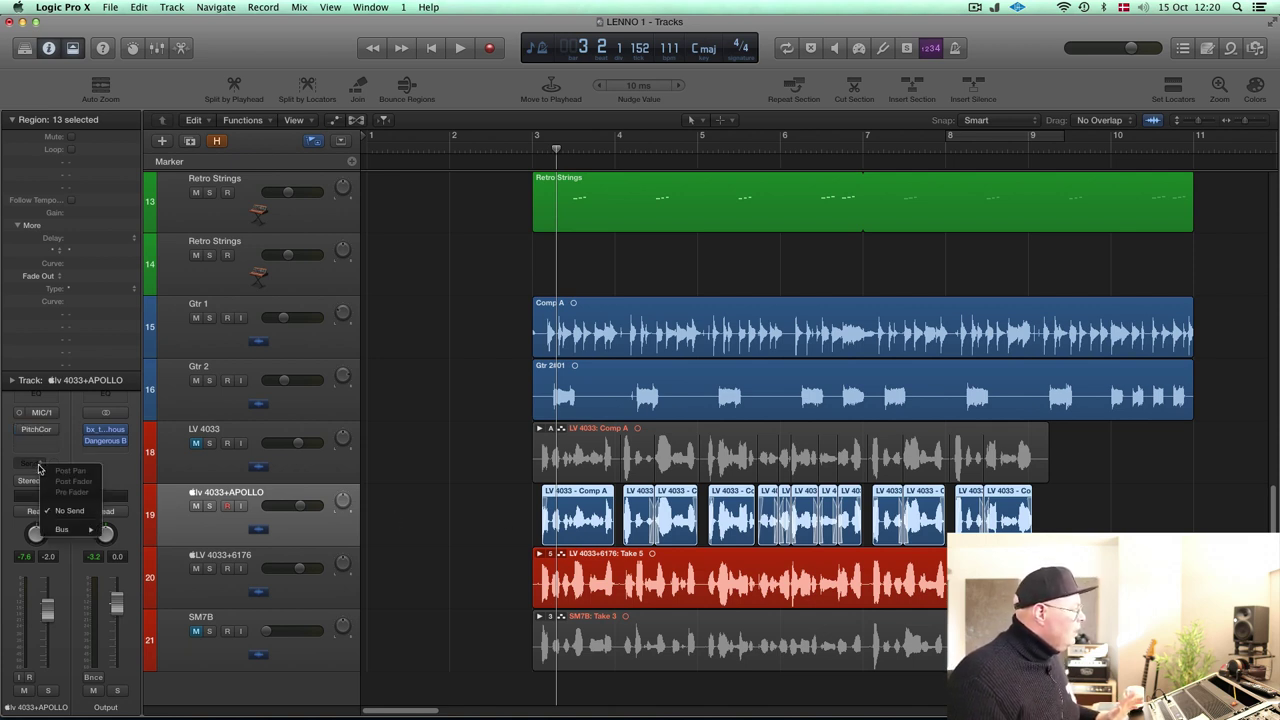
pyautogui.moveTo(81, 533)
pyautogui.click(148, 531)
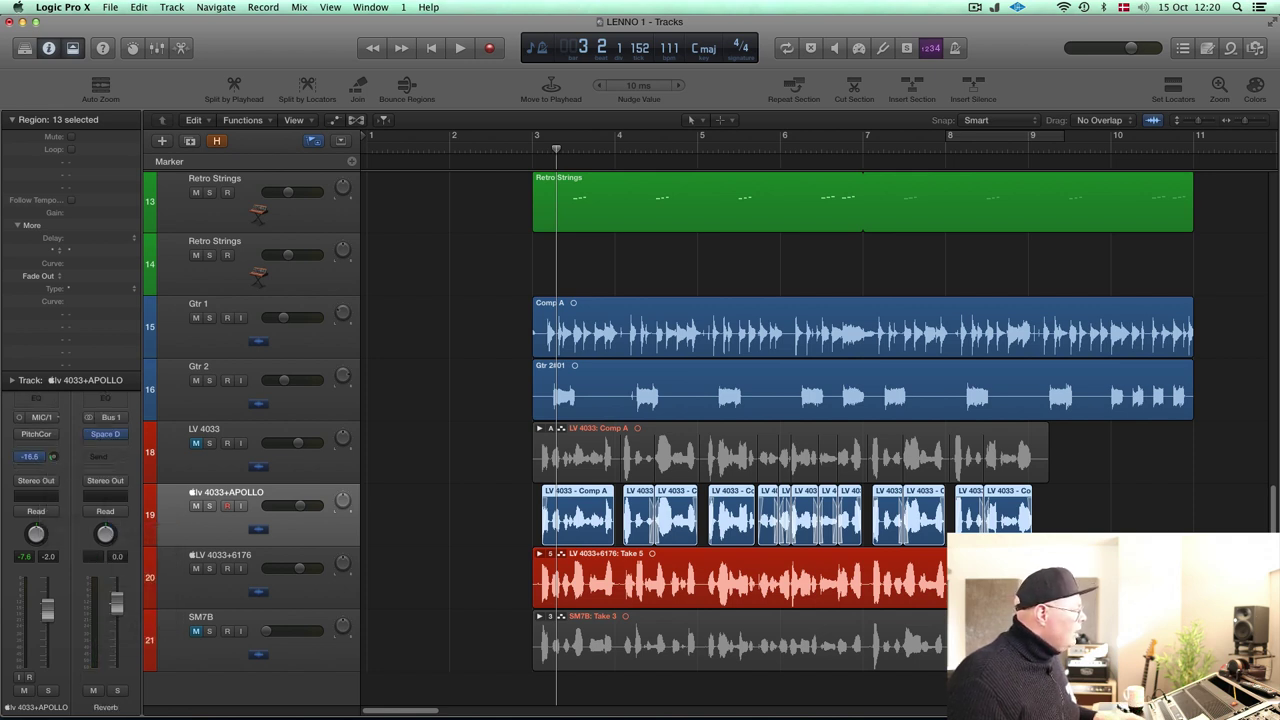
pyautogui.click(34, 457)
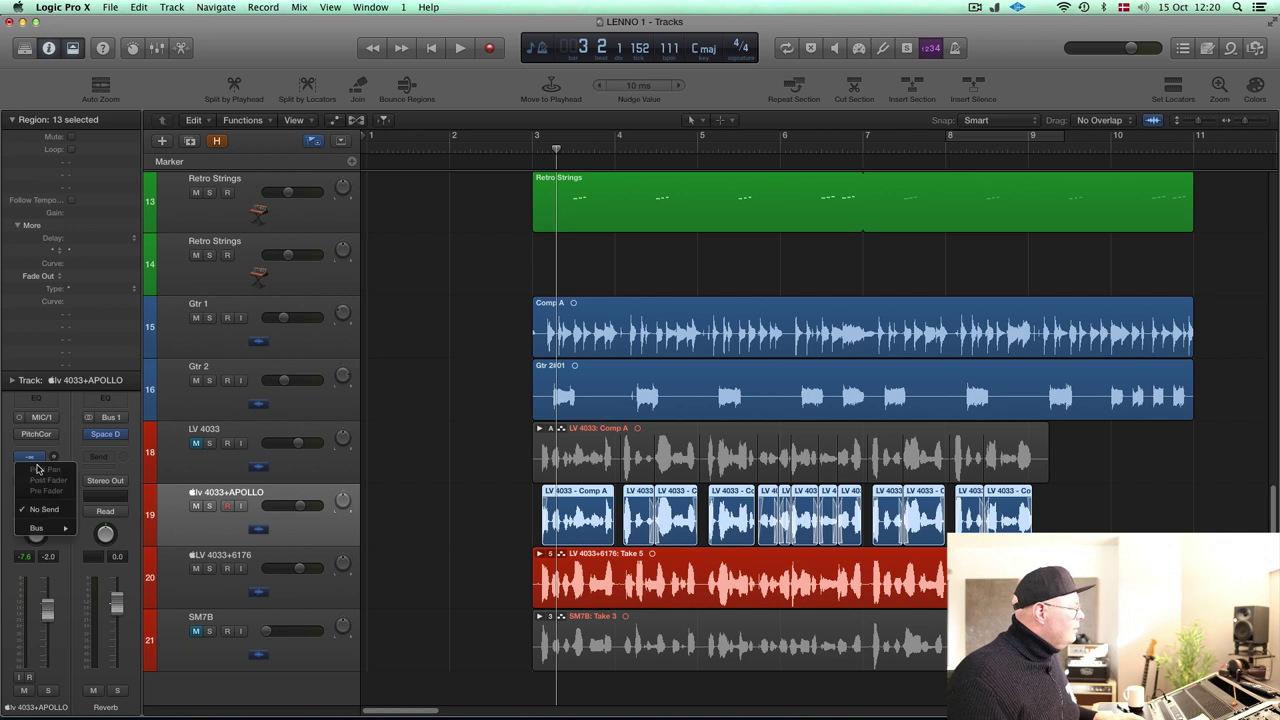
pyautogui.moveTo(66, 529)
pyautogui.click(115, 539)
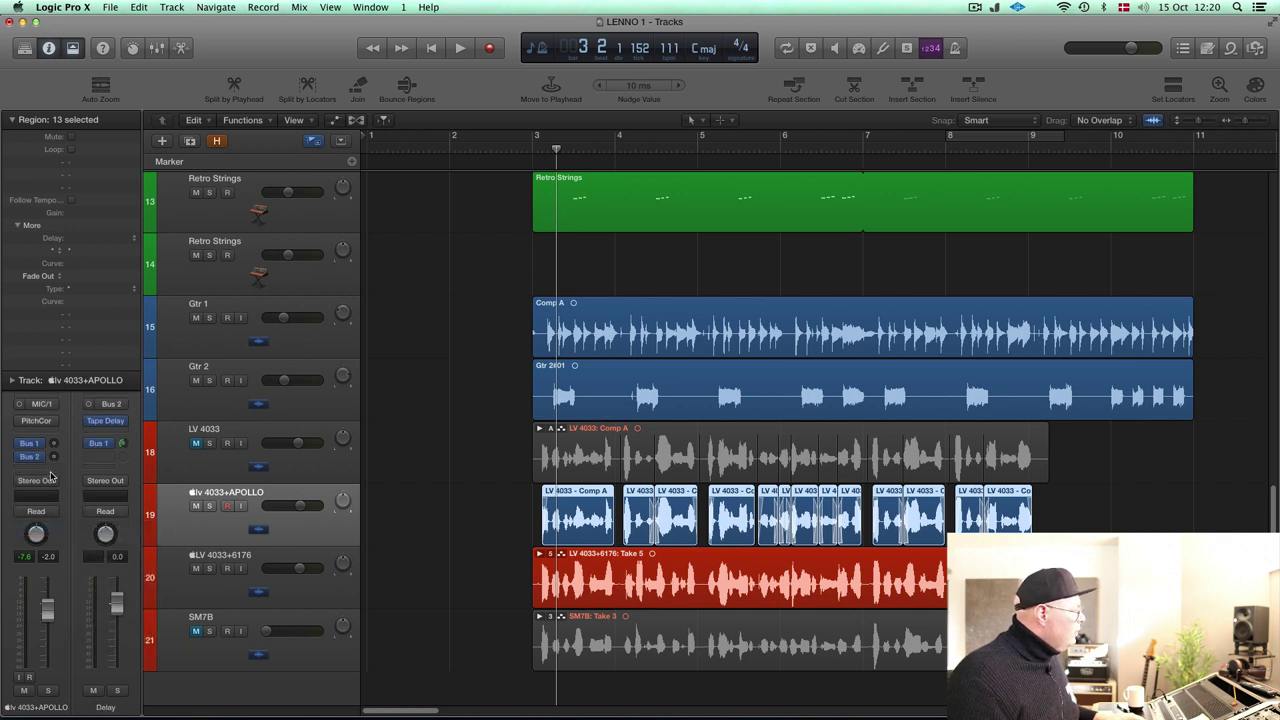
# Add sends to Bus 1 (Reverb) and Bus 2 (Delay) on the LV 4033+6176 track.
pyautogui.press('Down')
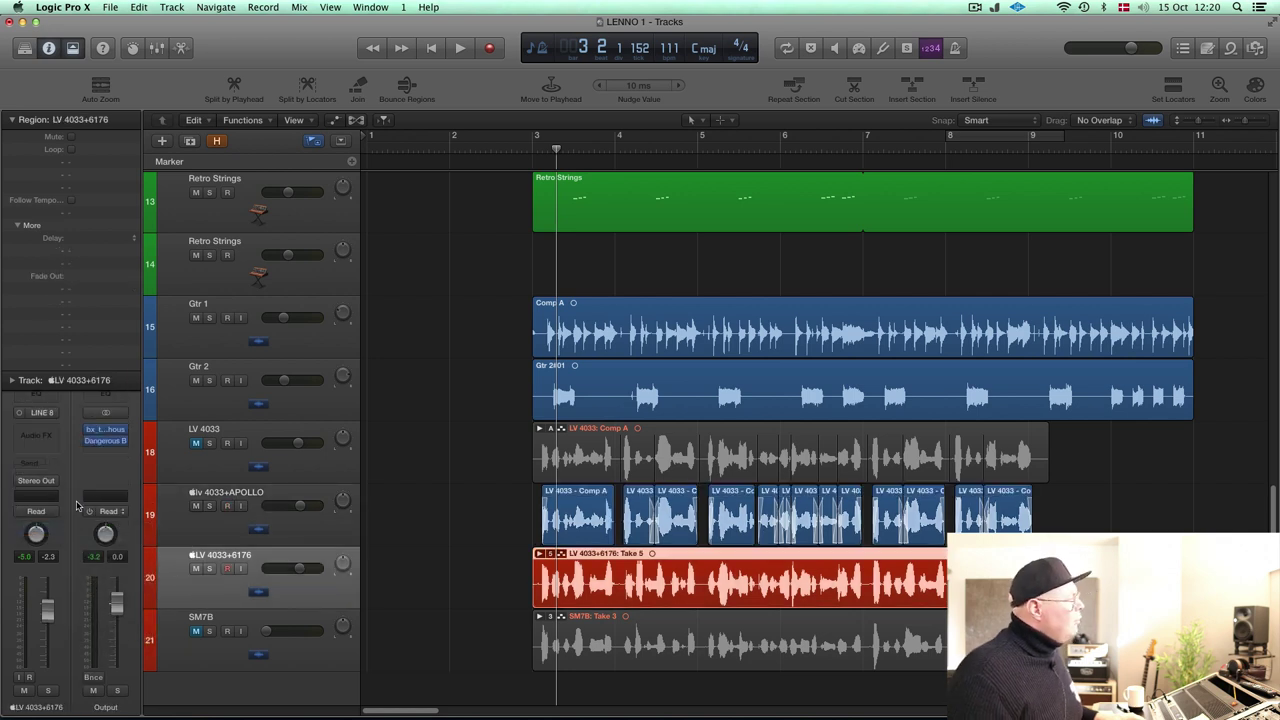
pyautogui.click(37, 463)
pyautogui.moveTo(70, 529)
pyautogui.click(130, 528)
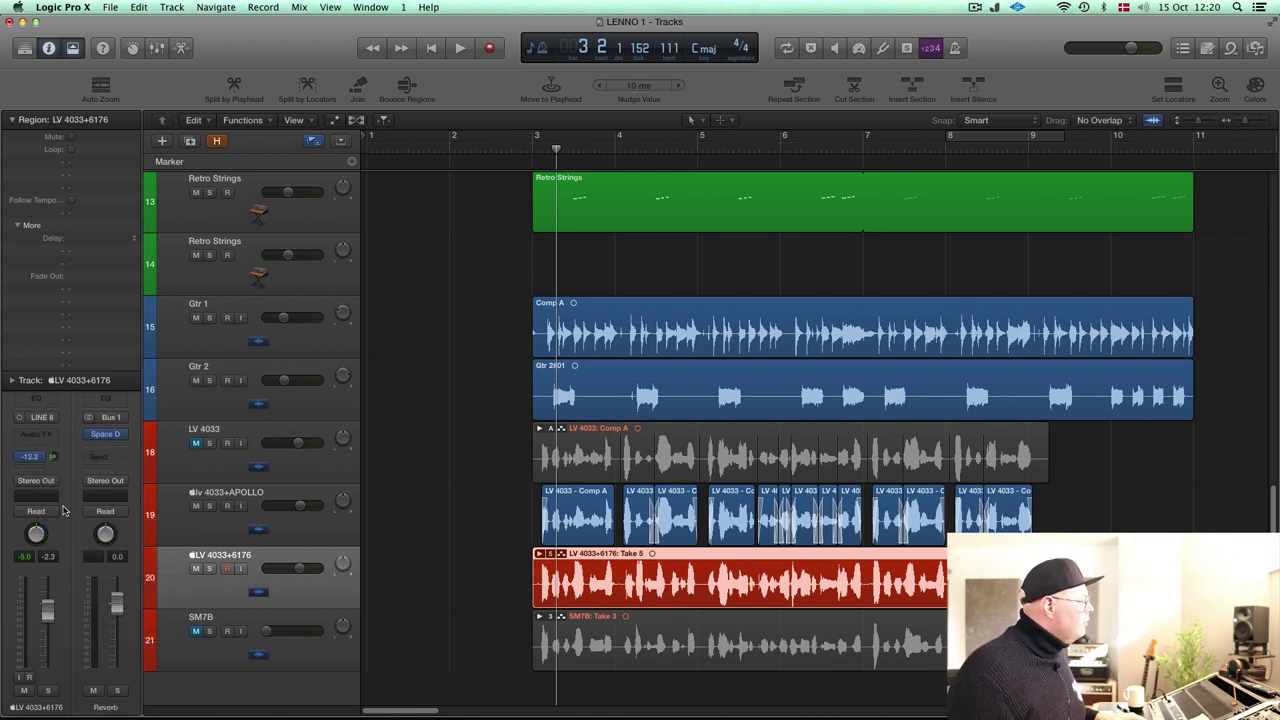
pyautogui.click(33, 457)
pyautogui.moveTo(63, 530)
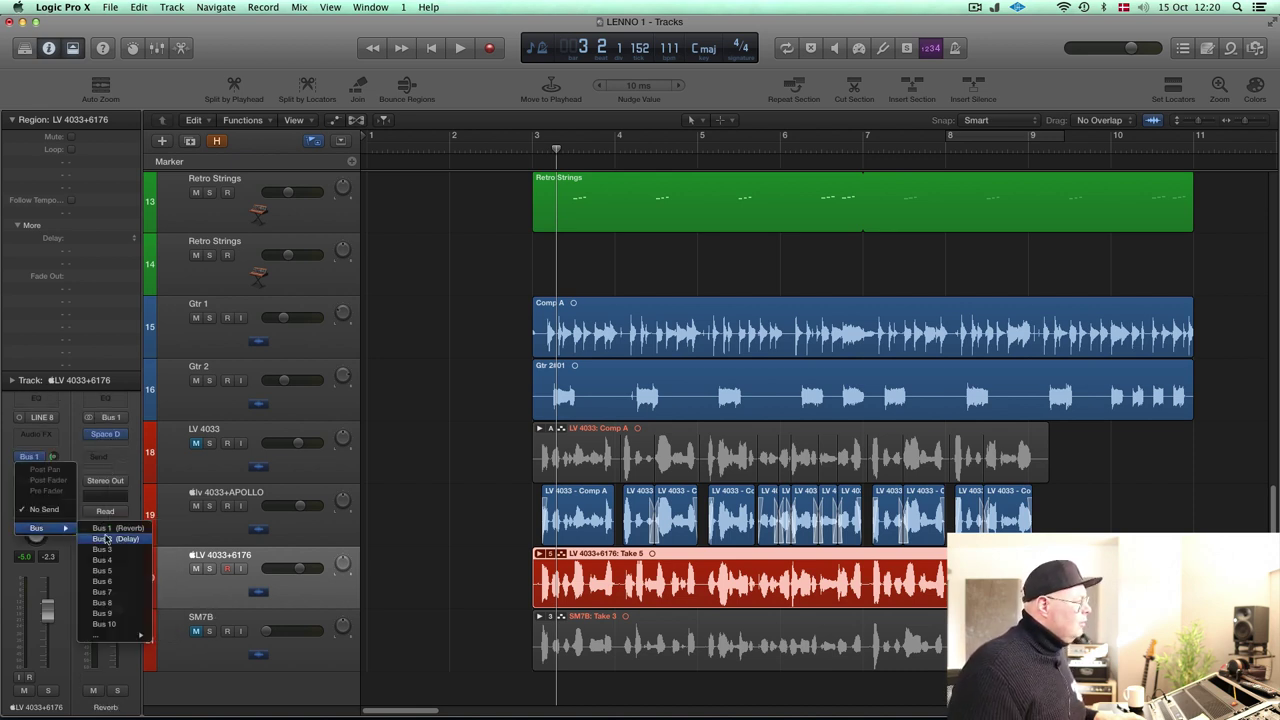
pyautogui.click(110, 541)
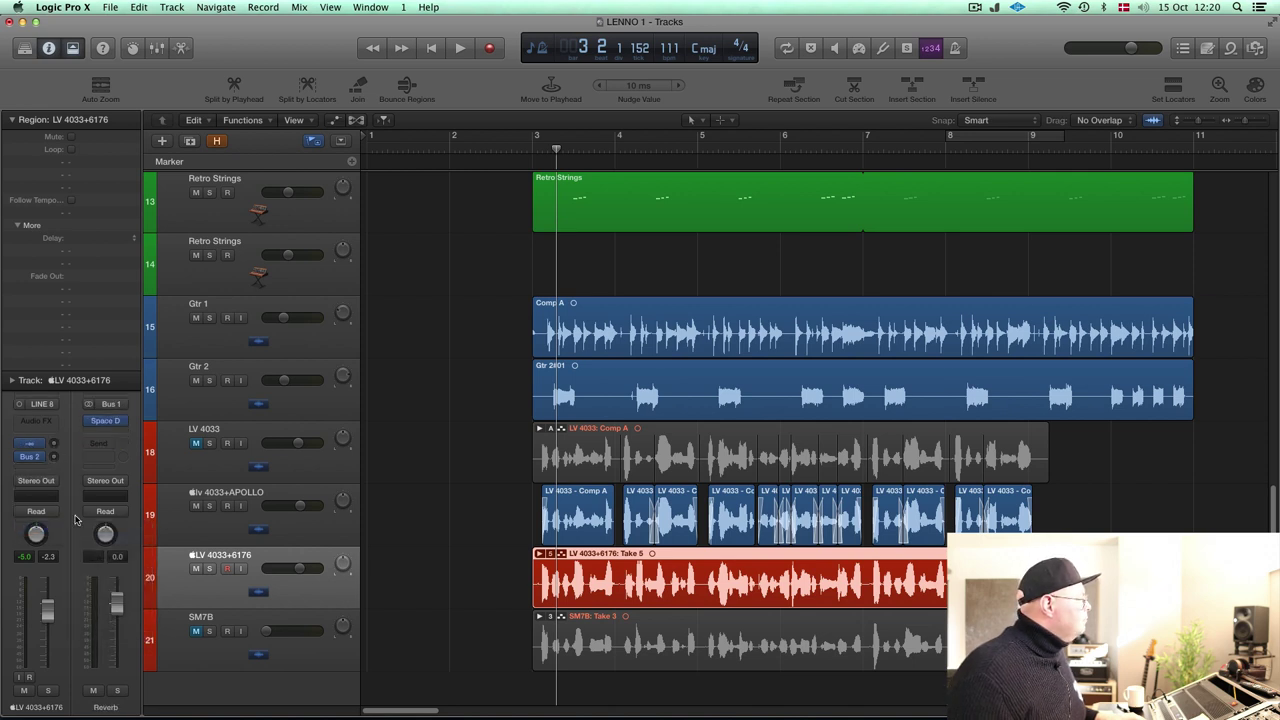
# Create a cycle range from bar 3 to bar 11 and pull the LV 4033+6176 track's volume all the way down.
pyautogui.click(215, 535)
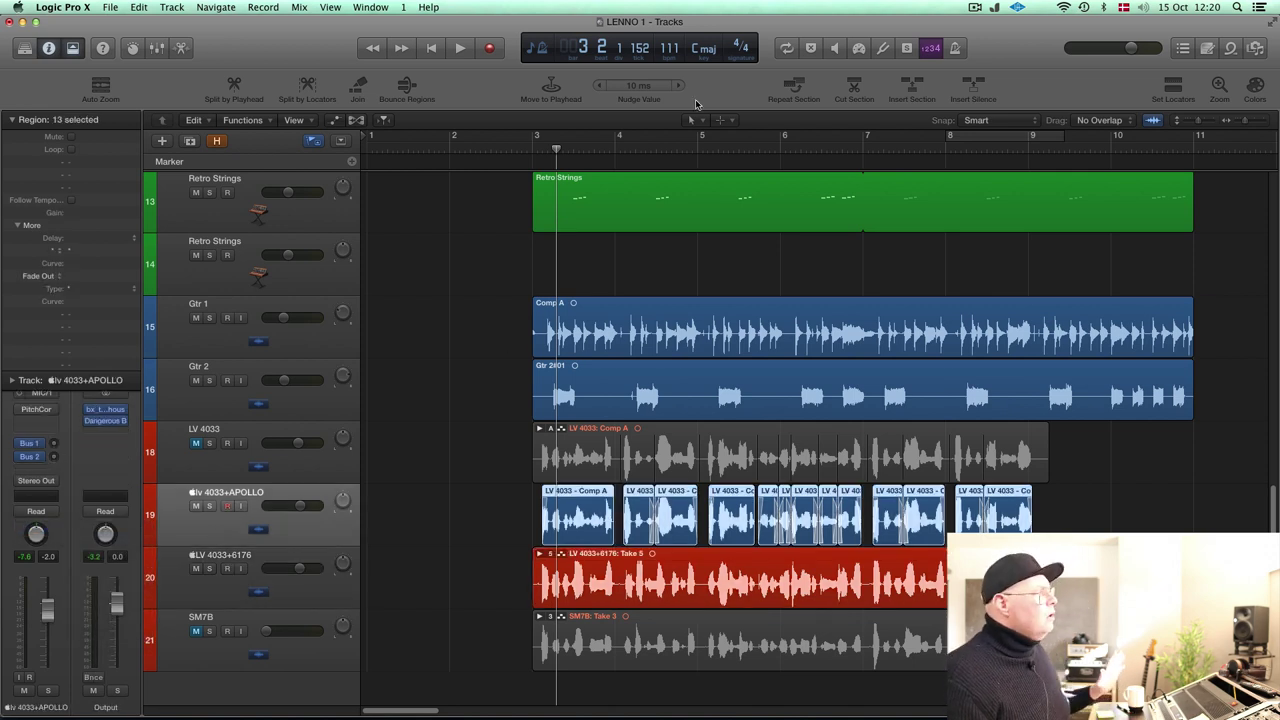
pyautogui.moveTo(538, 135); pyautogui.dragTo(1202, 150)
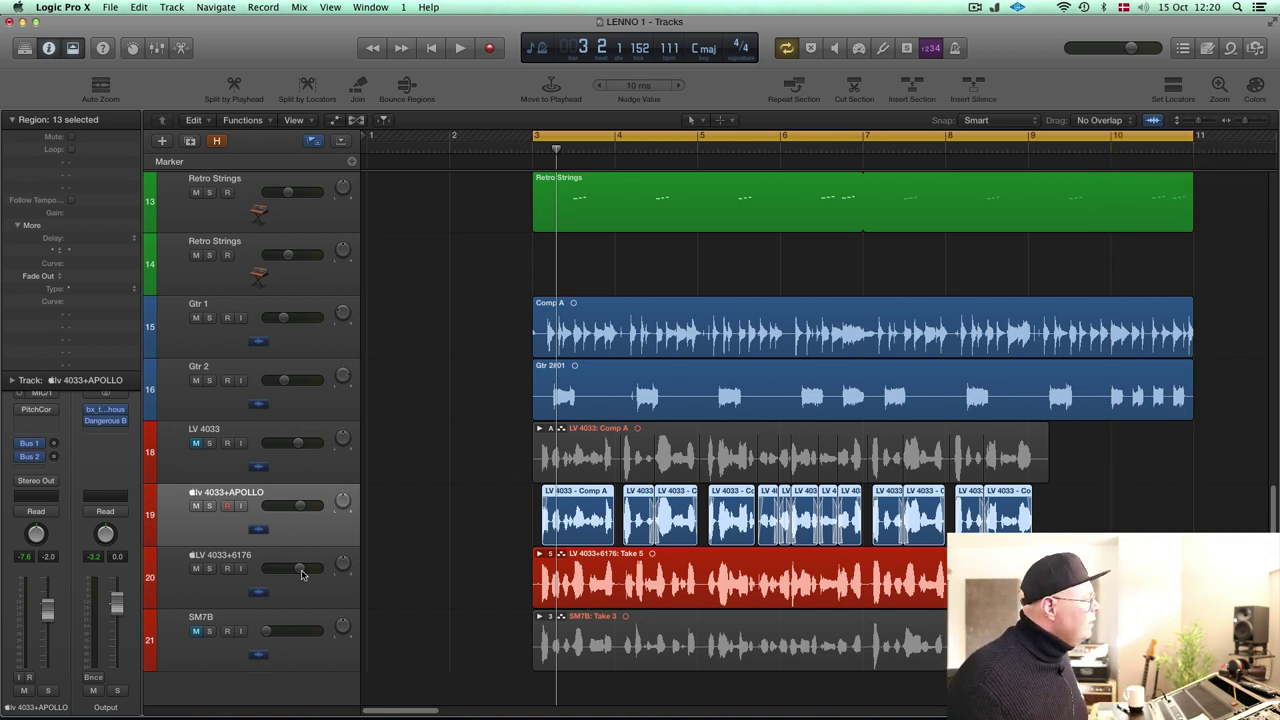
pyautogui.moveTo(303, 571); pyautogui.dragTo(146, 583)
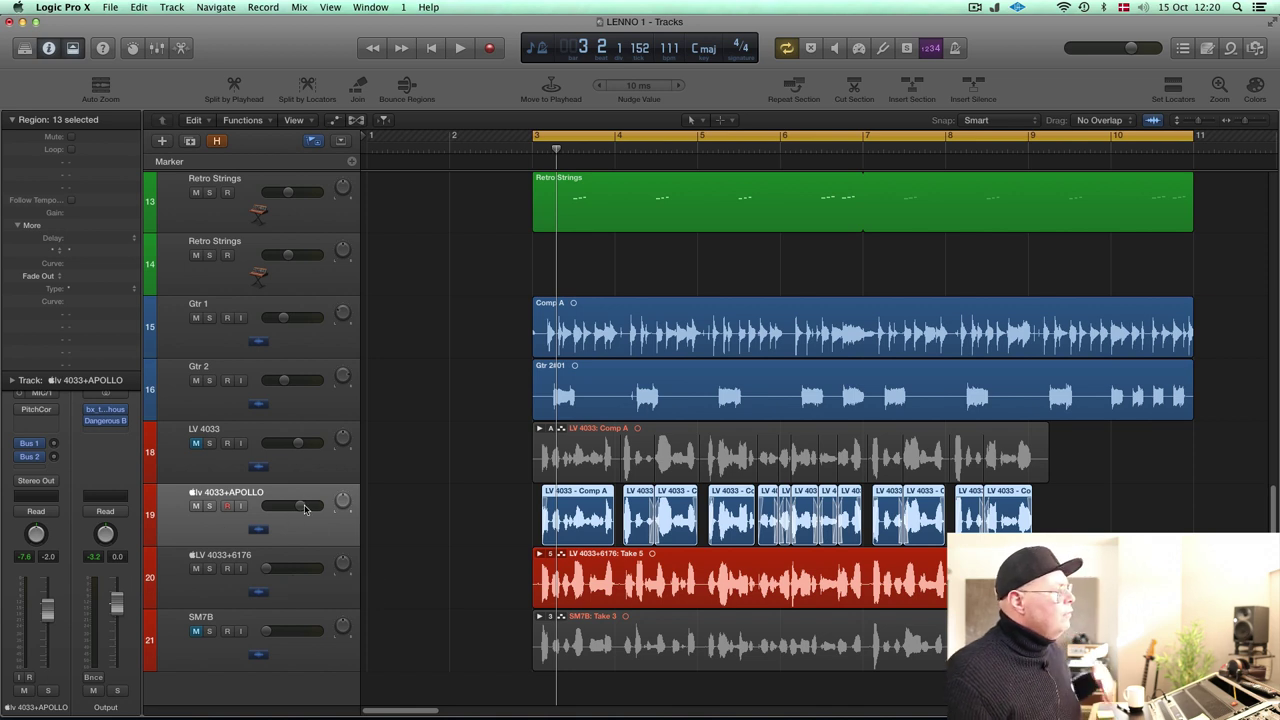
# Play the cycle and lower the lv 4033+APOLLO track's volume to -4.5 dB.
pyautogui.moveTo(305, 509); pyautogui.dragTo(300, 506)
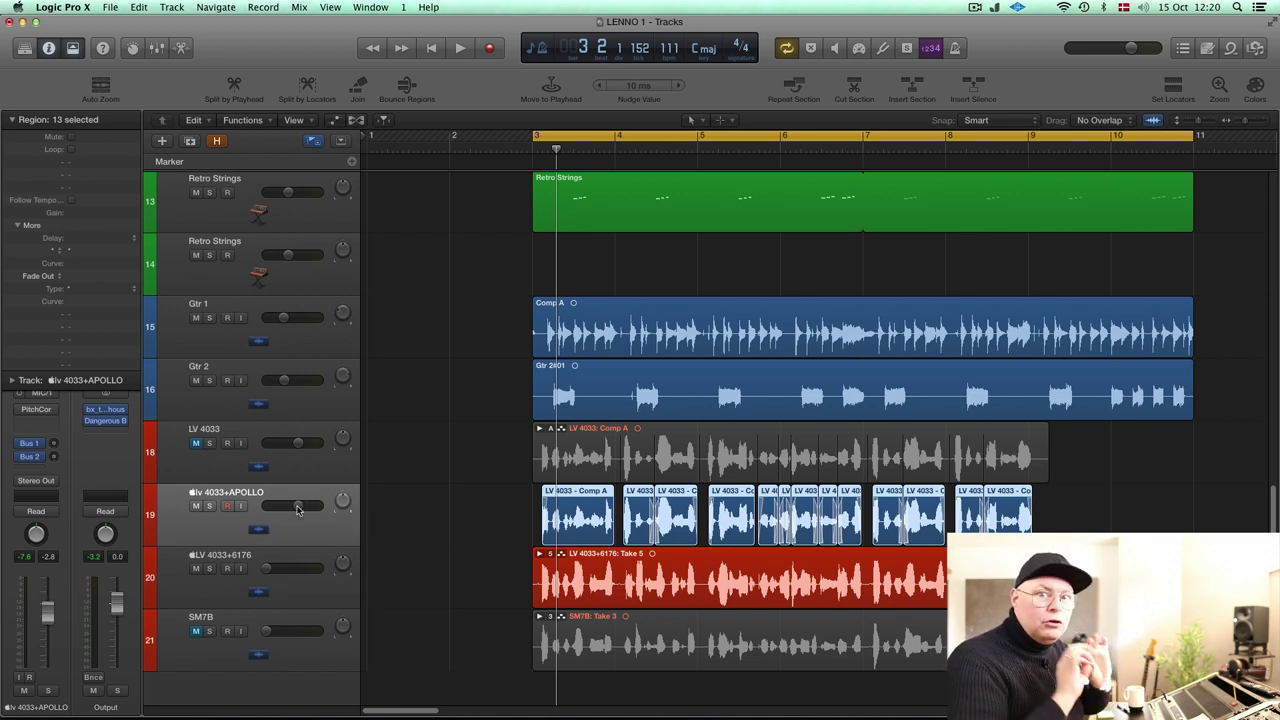
pyautogui.press('space')
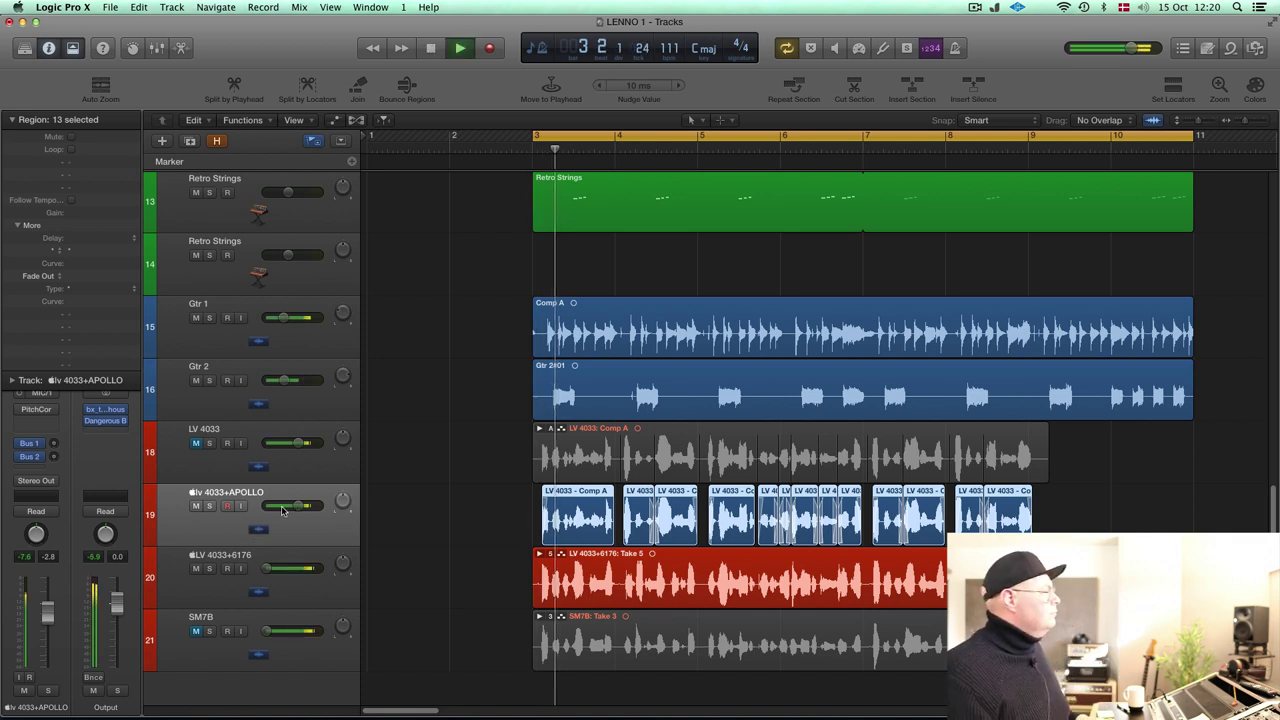
pyautogui.moveTo(297, 509); pyautogui.dragTo(292, 509)
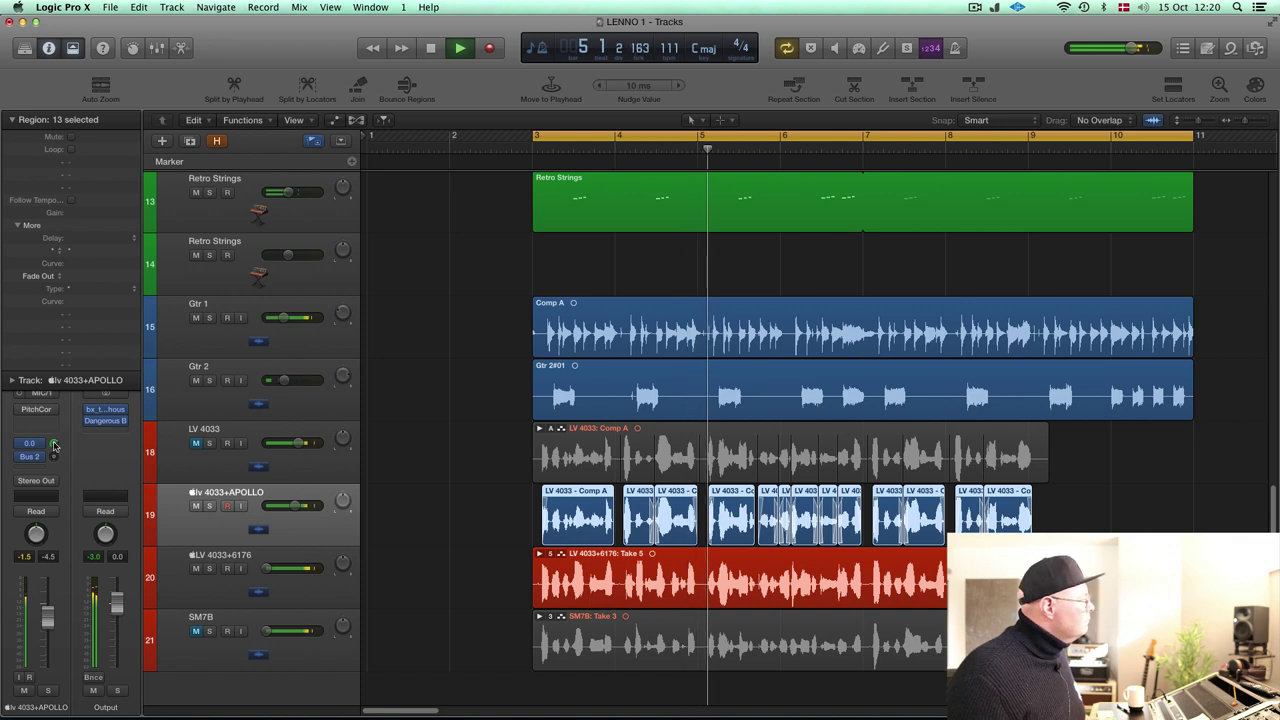
# Set the lv 4033+APOLLO track's reverb send to about -7.4 dB and its delay send to about -22 dB.
pyautogui.moveTo(54, 444); pyautogui.dragTo(54, 405)
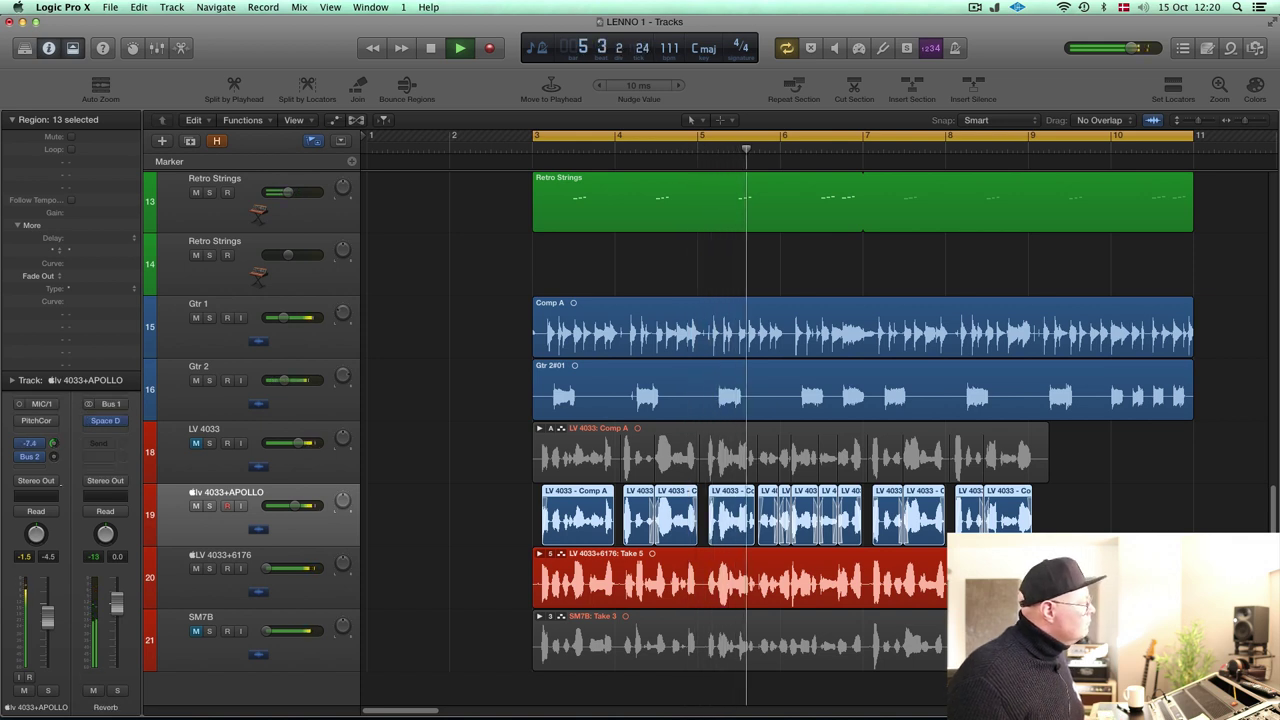
pyautogui.keyDown('alt'); pyautogui.click(54, 457); pyautogui.keyUp('alt')
pyautogui.moveTo(54, 457); pyautogui.dragTo(54, 493)
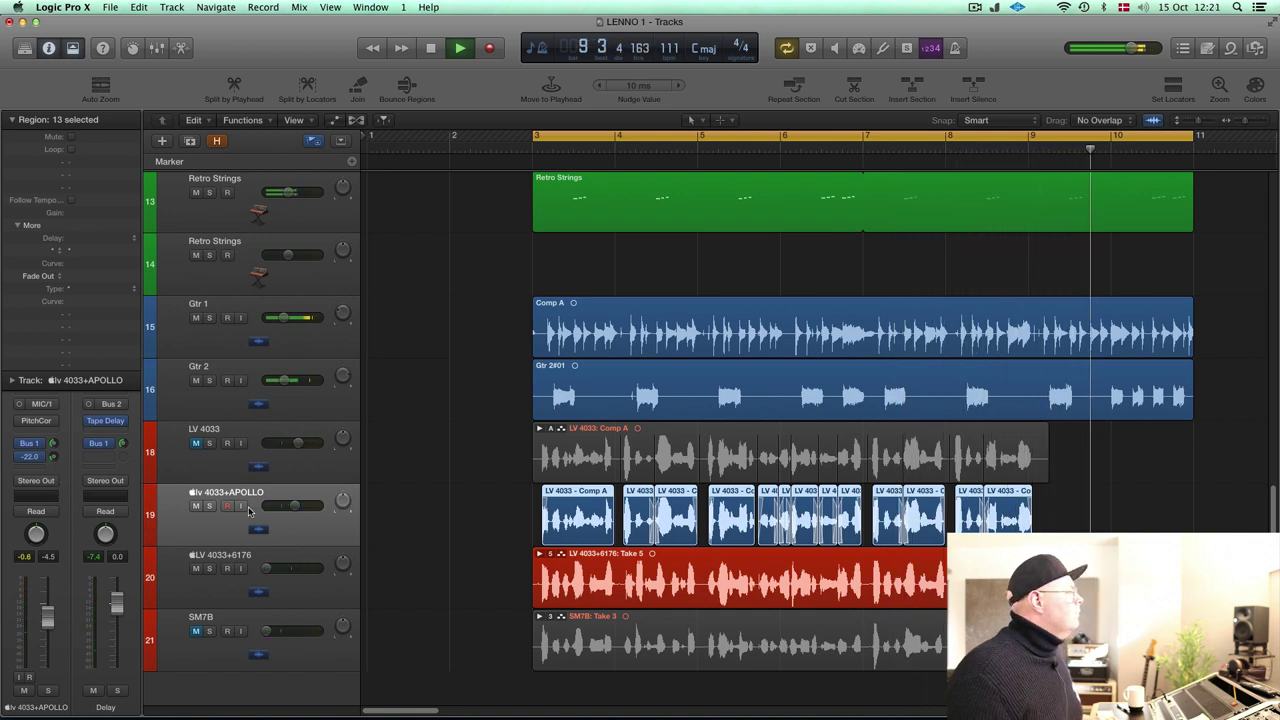
# Mute the lv 4033+APOLLO track, raise the LV 4033+6176 track's volume to about -6 dB and play the cycle.
pyautogui.click(196, 506)
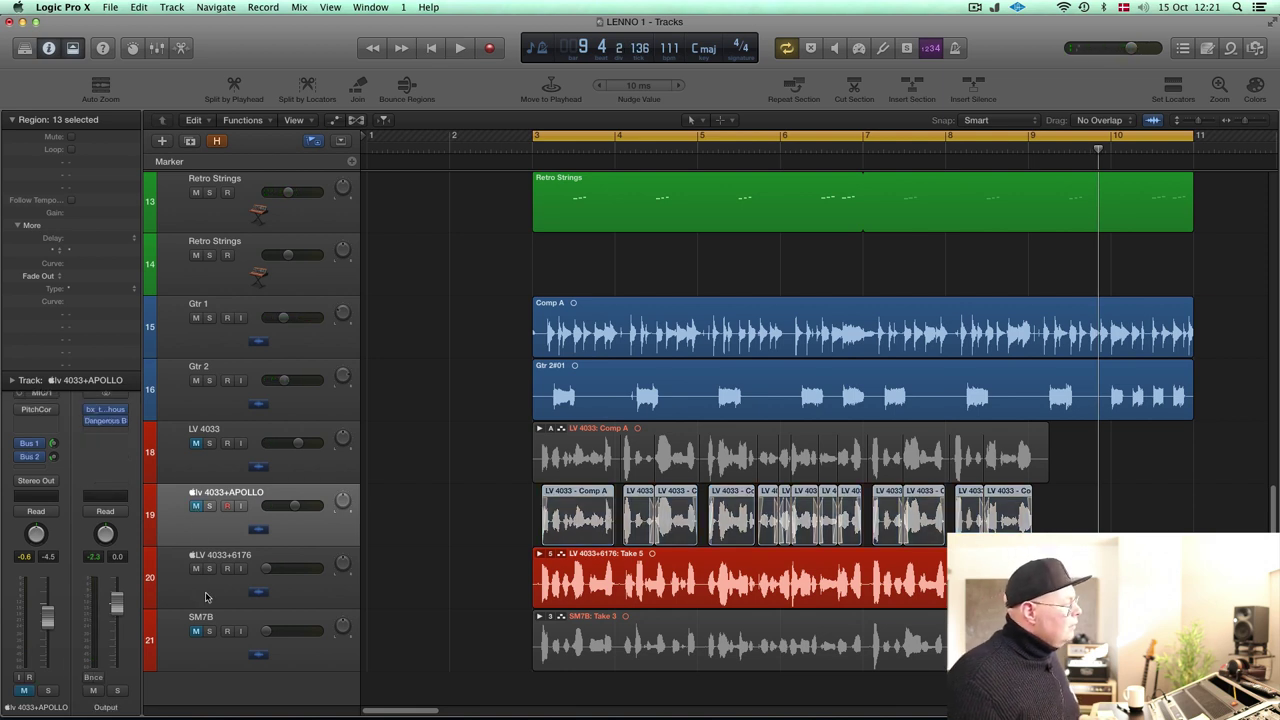
pyautogui.click(179, 556)
pyautogui.moveTo(265, 570); pyautogui.dragTo(290, 568)
pyautogui.press('space')
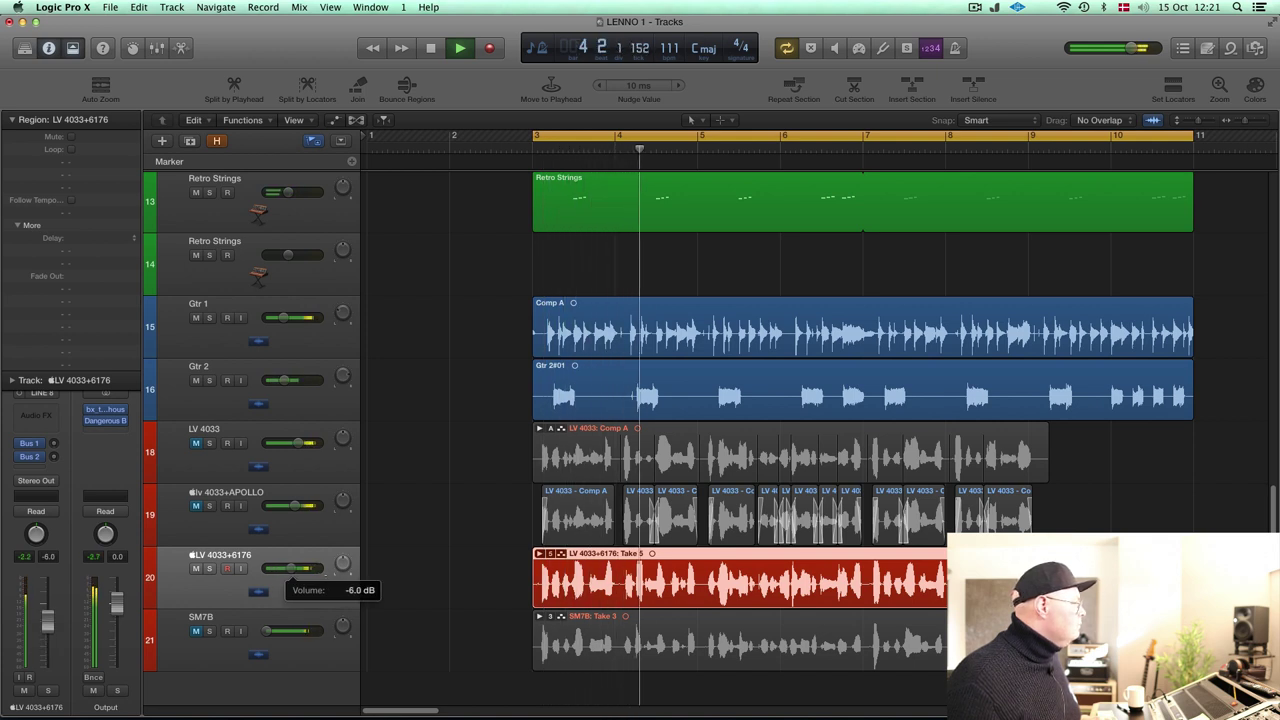
# Set the LV 4033+6176 track's reverb send to about -11.4 dB, turn up its delay send and stop playback.
pyautogui.moveTo(54, 443); pyautogui.dragTo(54, 411)
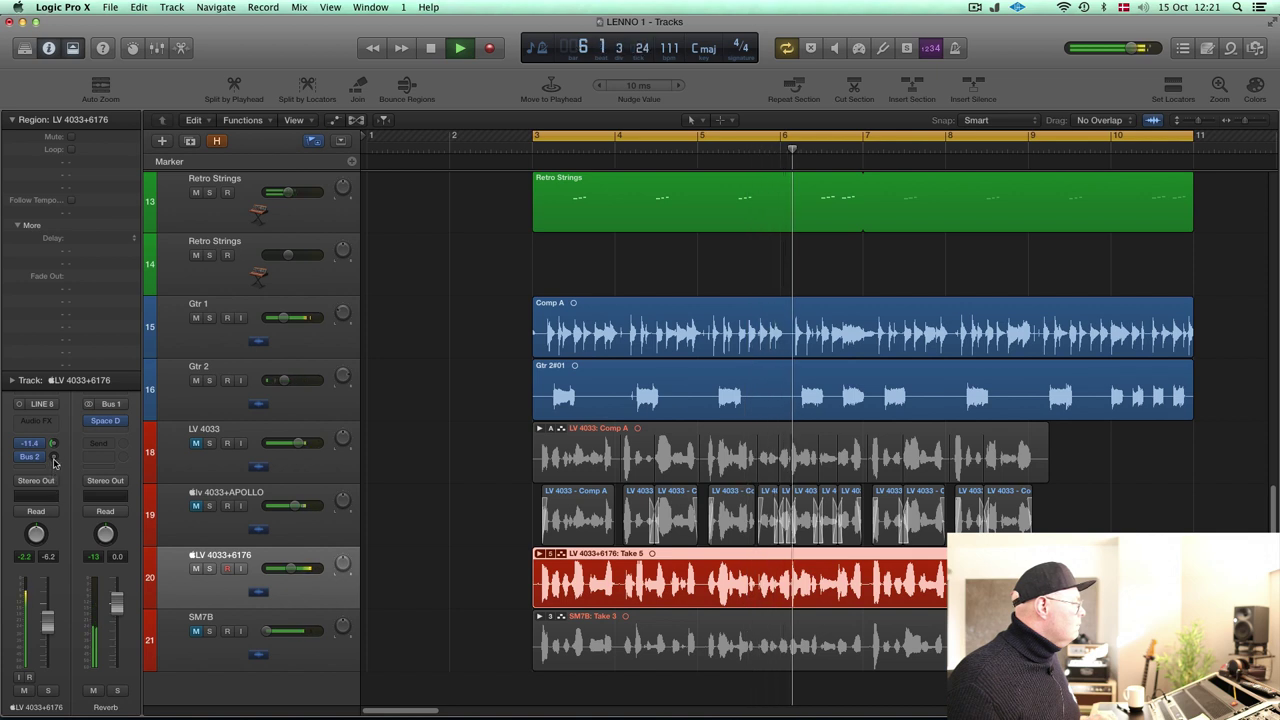
pyautogui.moveTo(54, 457)
pyautogui.mouseDown()
pyautogui.moveTo(54, 426)
pyautogui.moveTo(52, 480)
pyautogui.mouseUp()
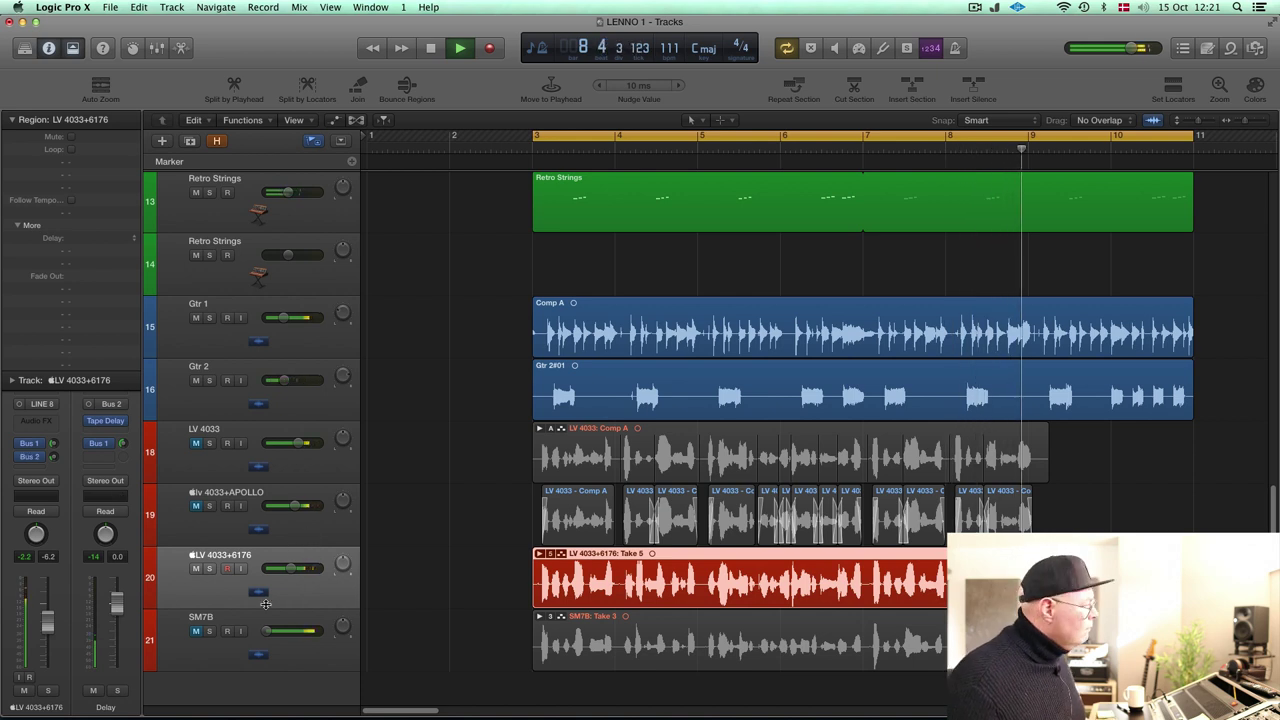
pyautogui.press('space')
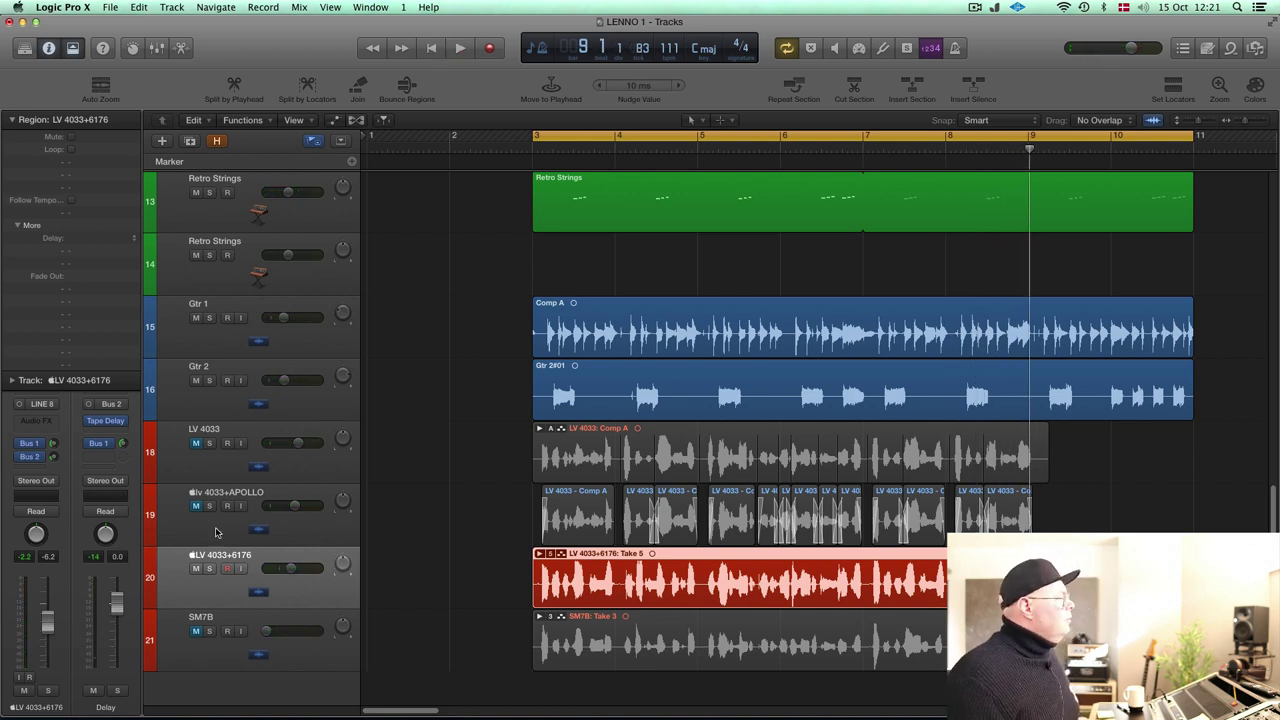
# Mute the LV 4033+6176 track, unmute the other three vocal tracks and play the cycle.
pyautogui.click(215, 532)
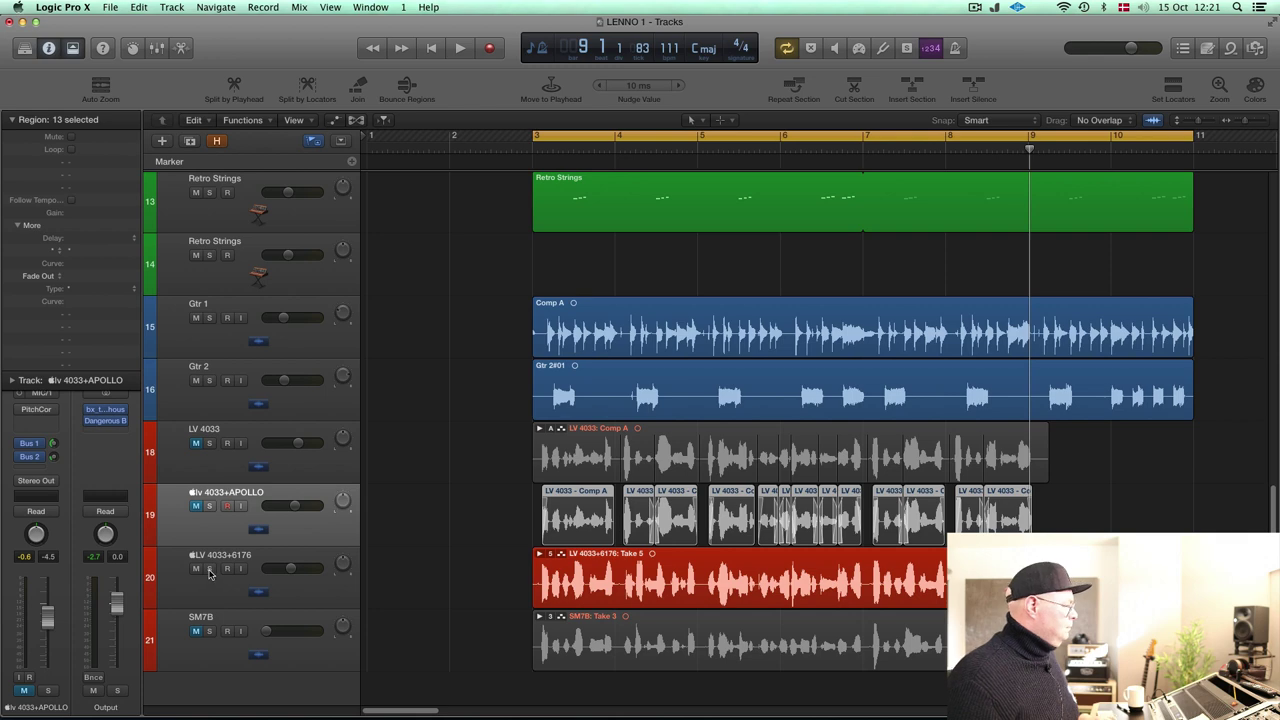
pyautogui.click(196, 568)
pyautogui.press('space')
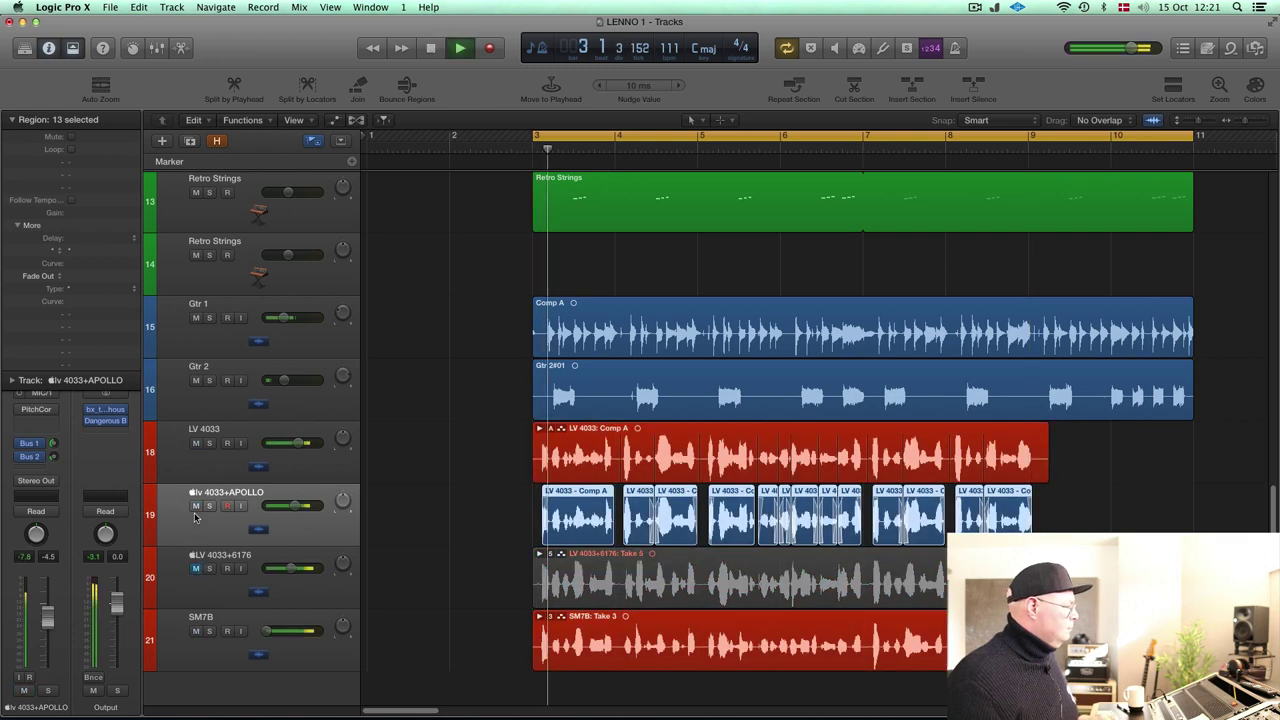
# Mute lv 4033+APOLLO instead of LV 4033+6176, pull the LV 4033 track's volume fully down and restart playback.
pyautogui.click(198, 568)
pyautogui.click(196, 506)
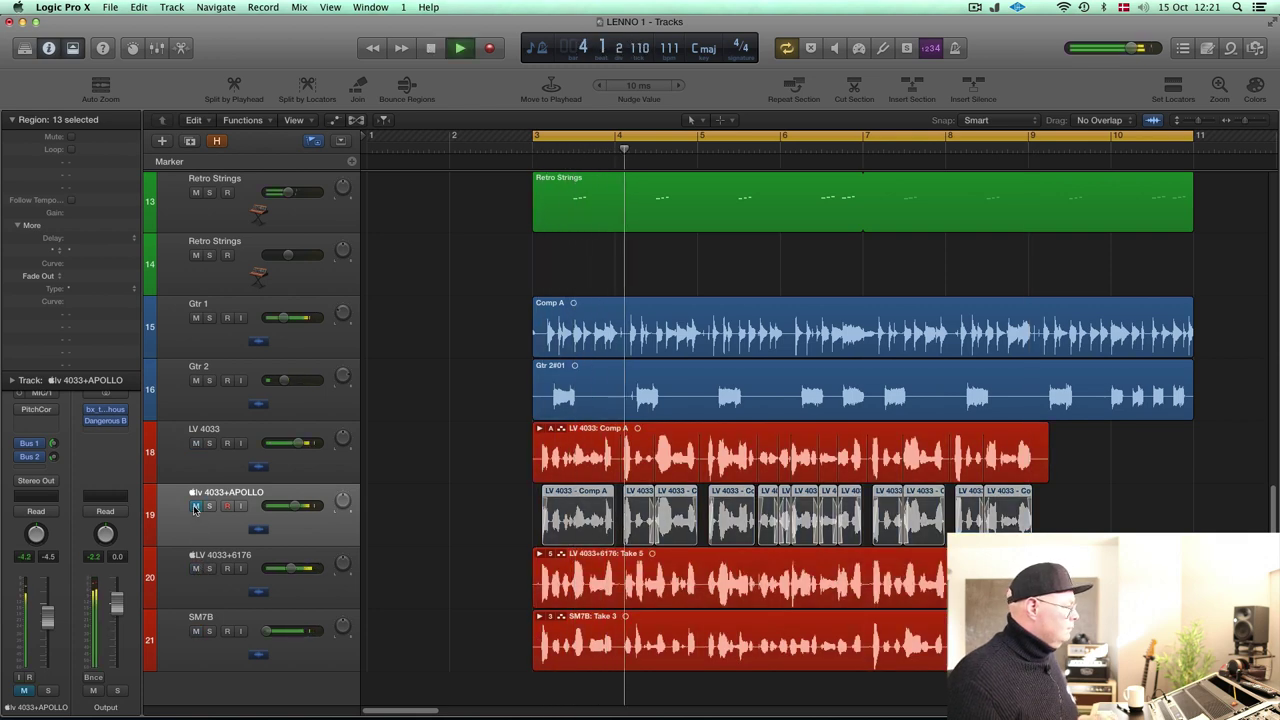
pyautogui.press('space')
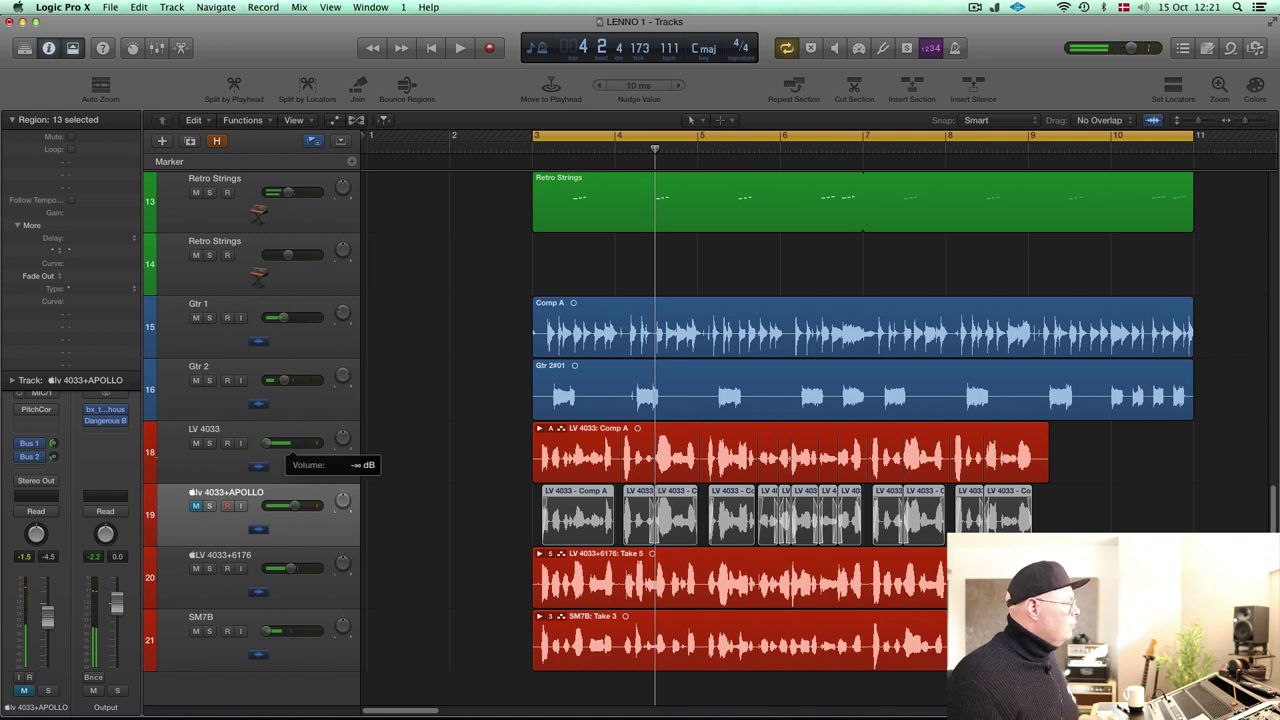
pyautogui.press('space')
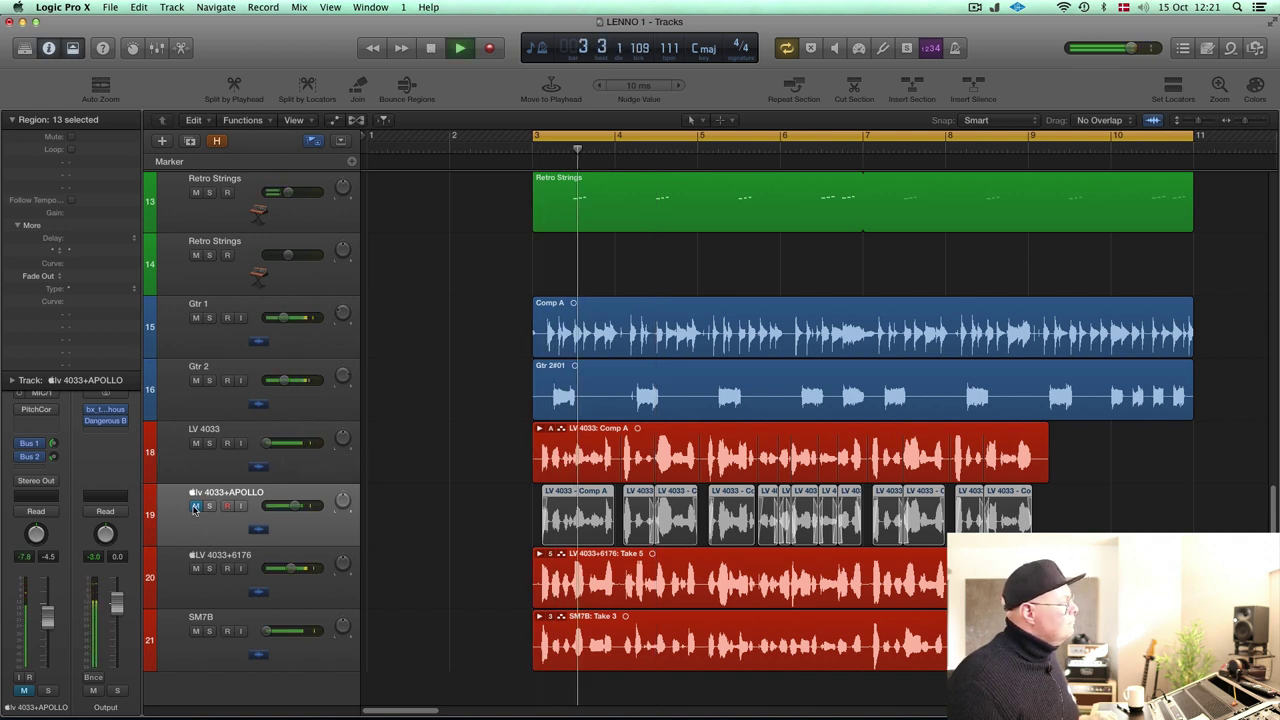
# Swap the mute between lv 4033+APOLLO and LV 4033+6176 during playback to compare them, and stop with LV 4033+6176 muted.
pyautogui.click(196, 506)
pyautogui.click(197, 568)
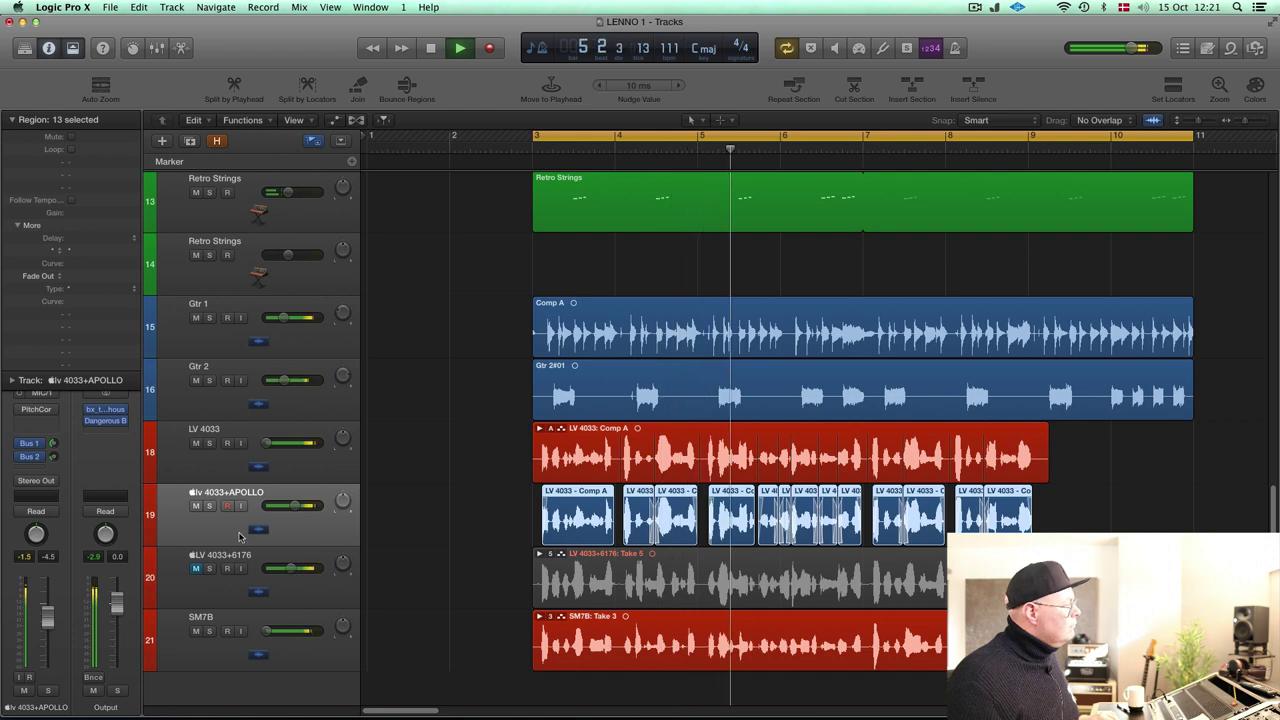
pyautogui.click(196, 506)
pyautogui.click(196, 568)
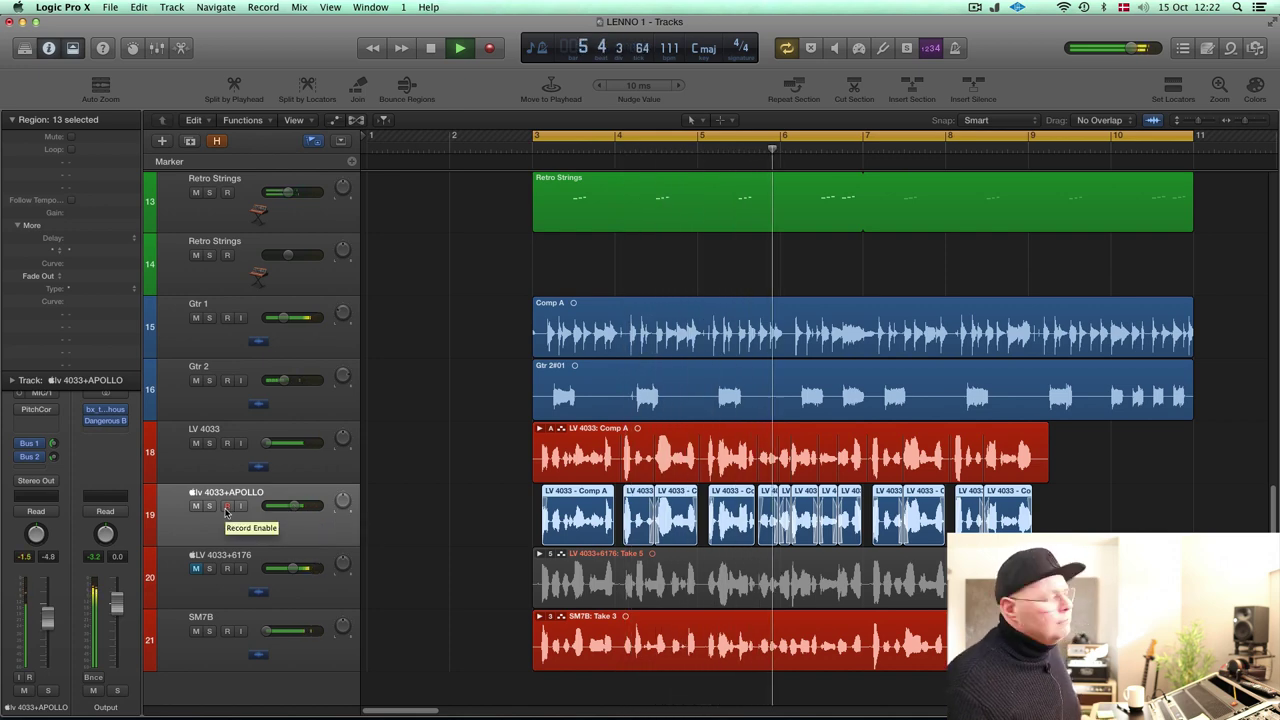
pyautogui.press('space')
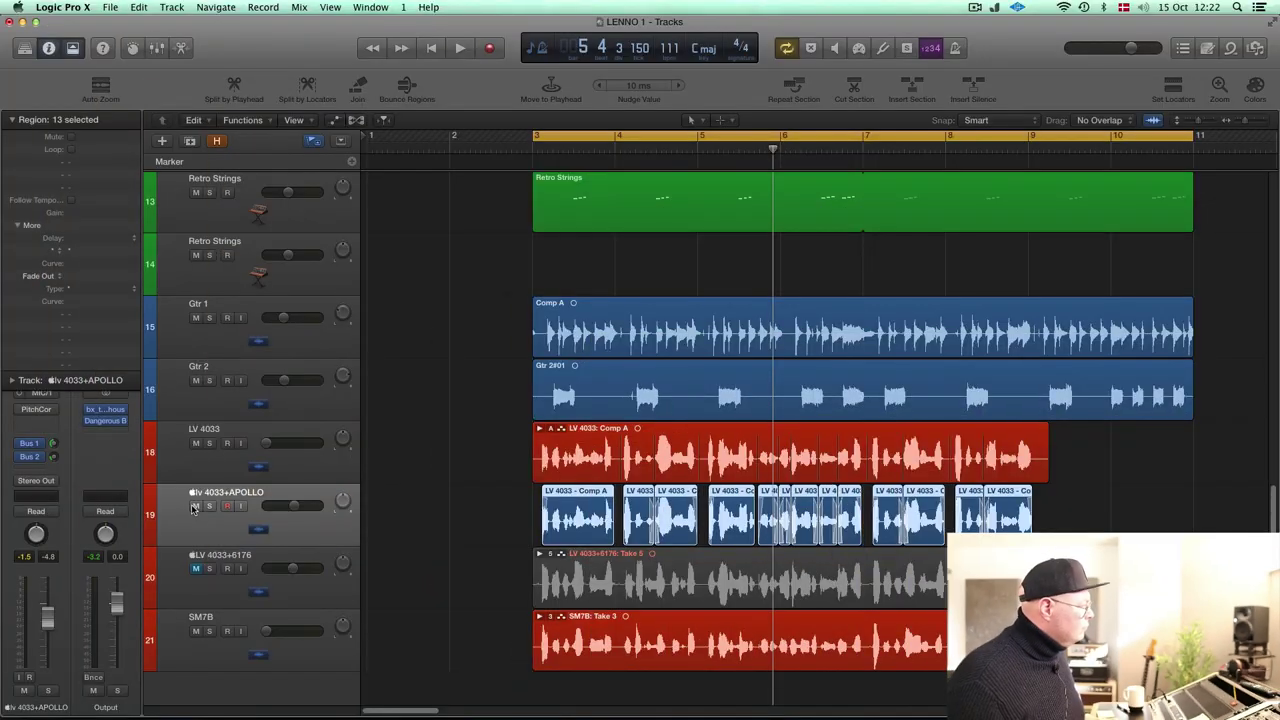
# Replay the cycle, repeatedly alternating mutes between lv 4033+APOLLO and LV 4033+6176, and leave lv 4033+APOLLO as the only unmuted vocal.
pyautogui.press('space')
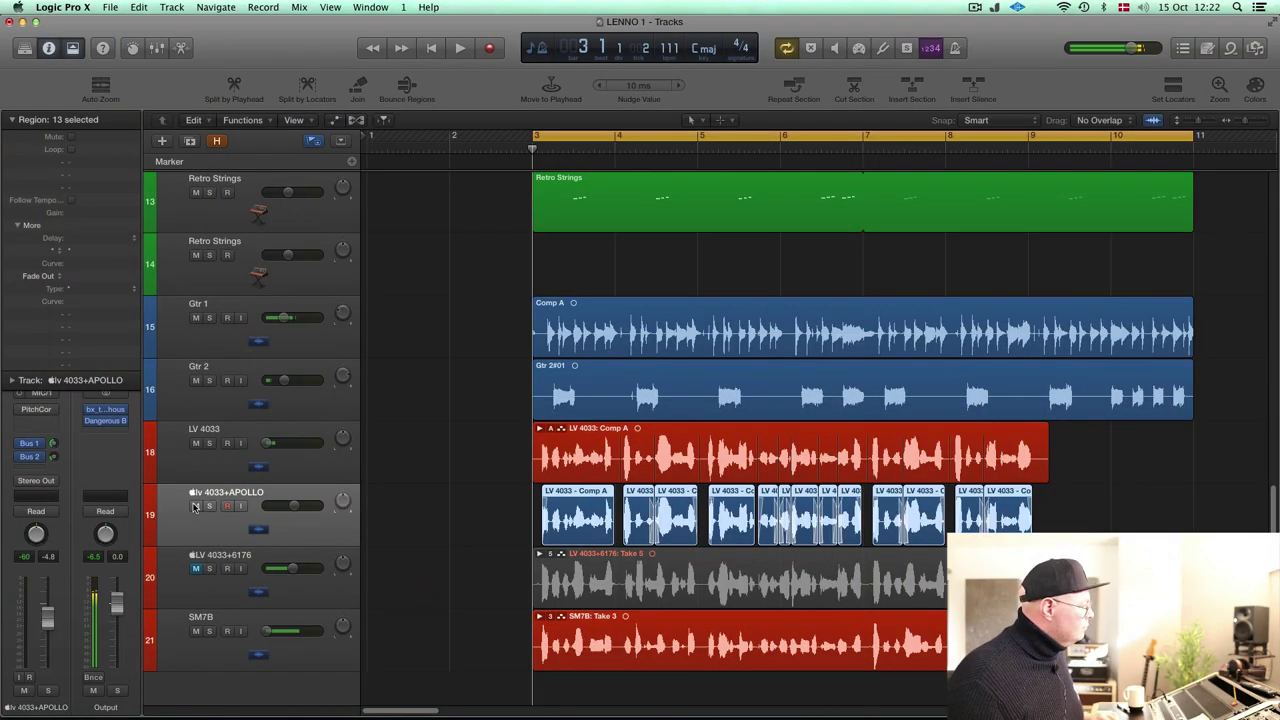
pyautogui.click(196, 506)
pyautogui.click(196, 568)
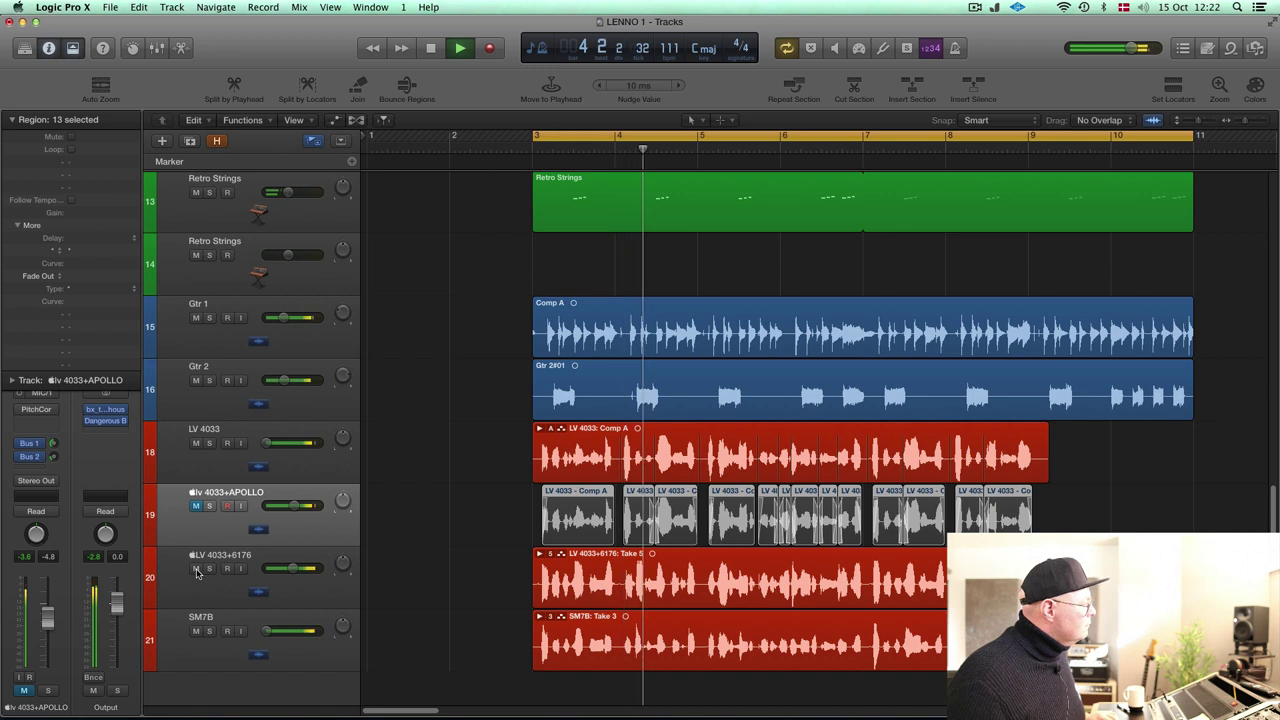
pyautogui.click(196, 568)
pyautogui.click(196, 506)
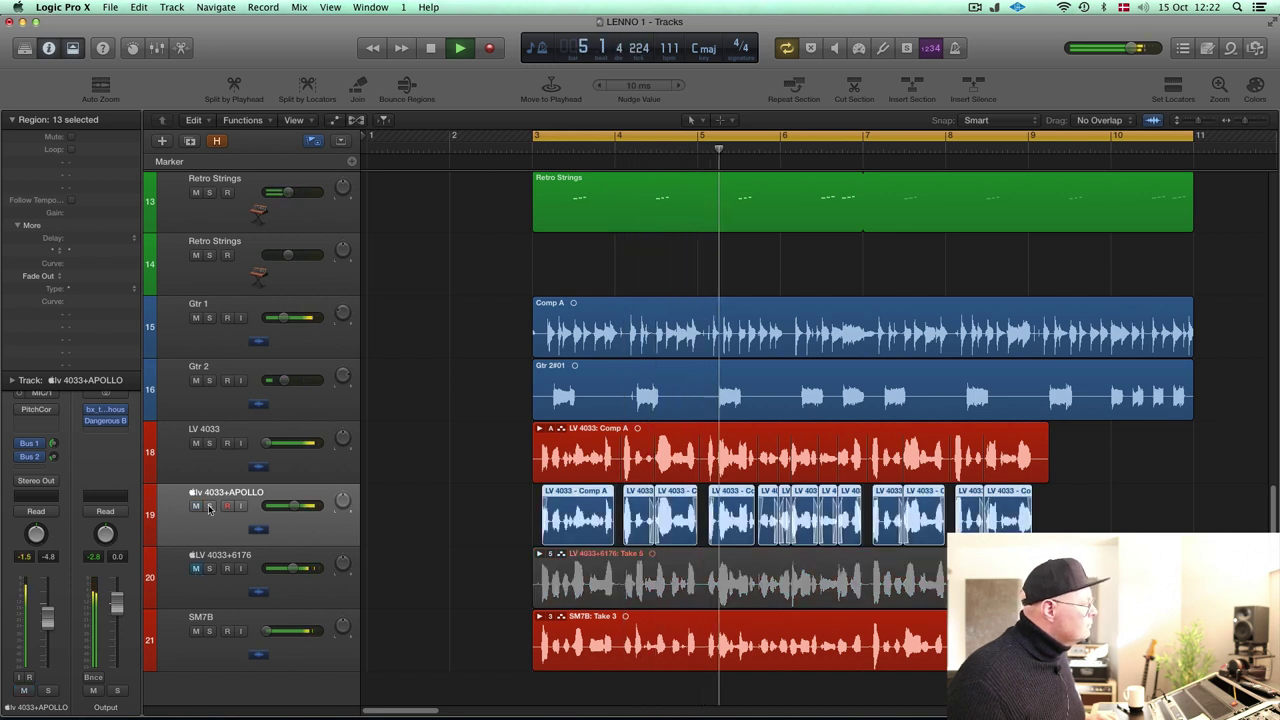
pyautogui.click(196, 568)
pyautogui.click(196, 506)
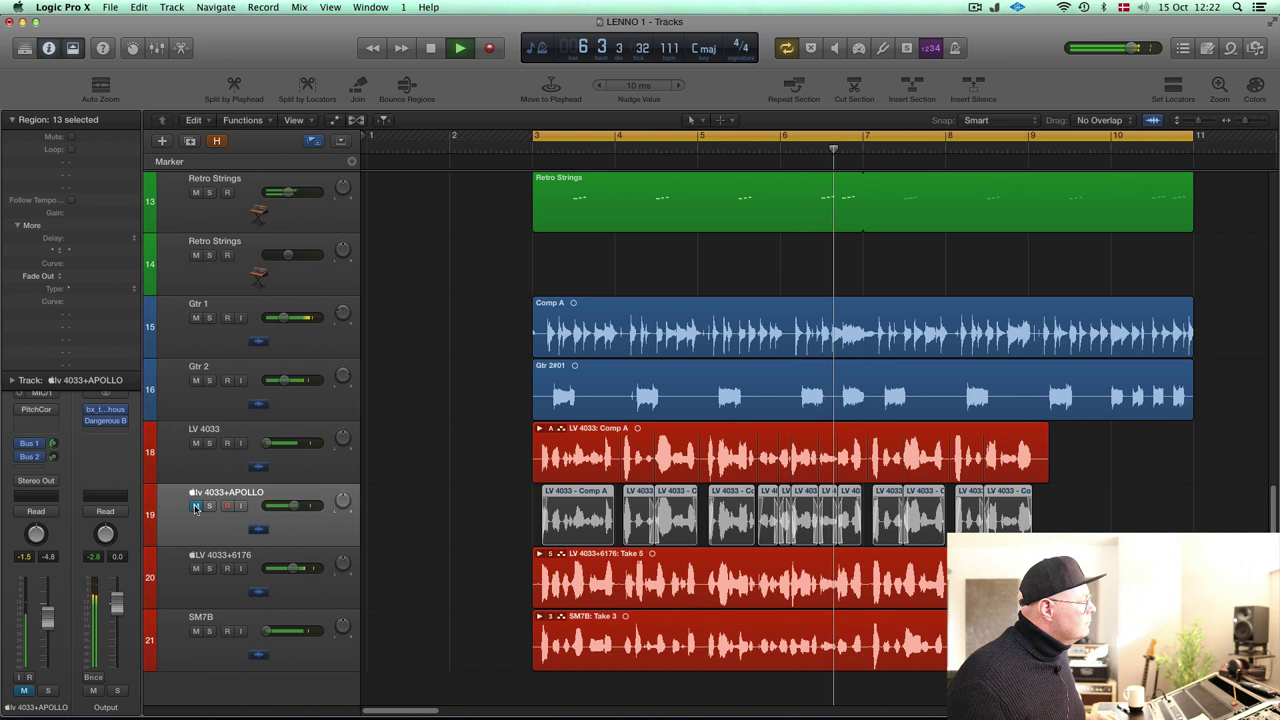
pyautogui.click(196, 568)
pyautogui.click(196, 506)
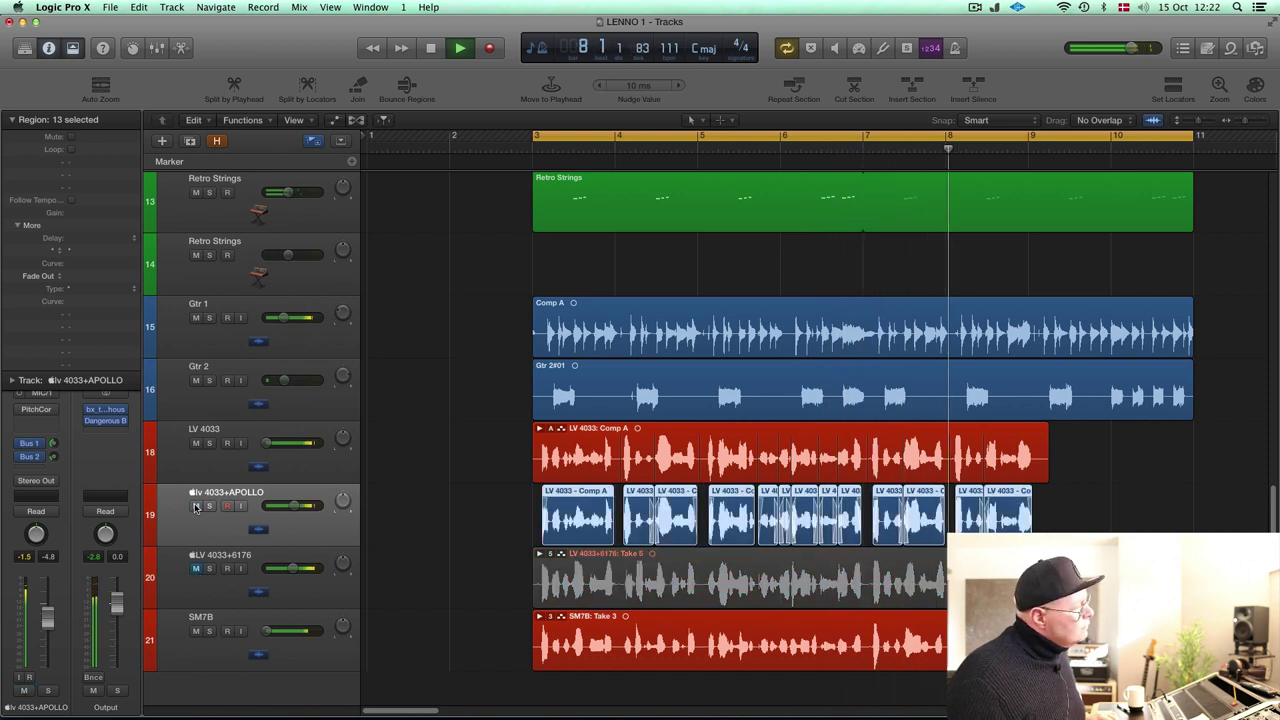
pyautogui.click(196, 568)
pyautogui.click(196, 506)
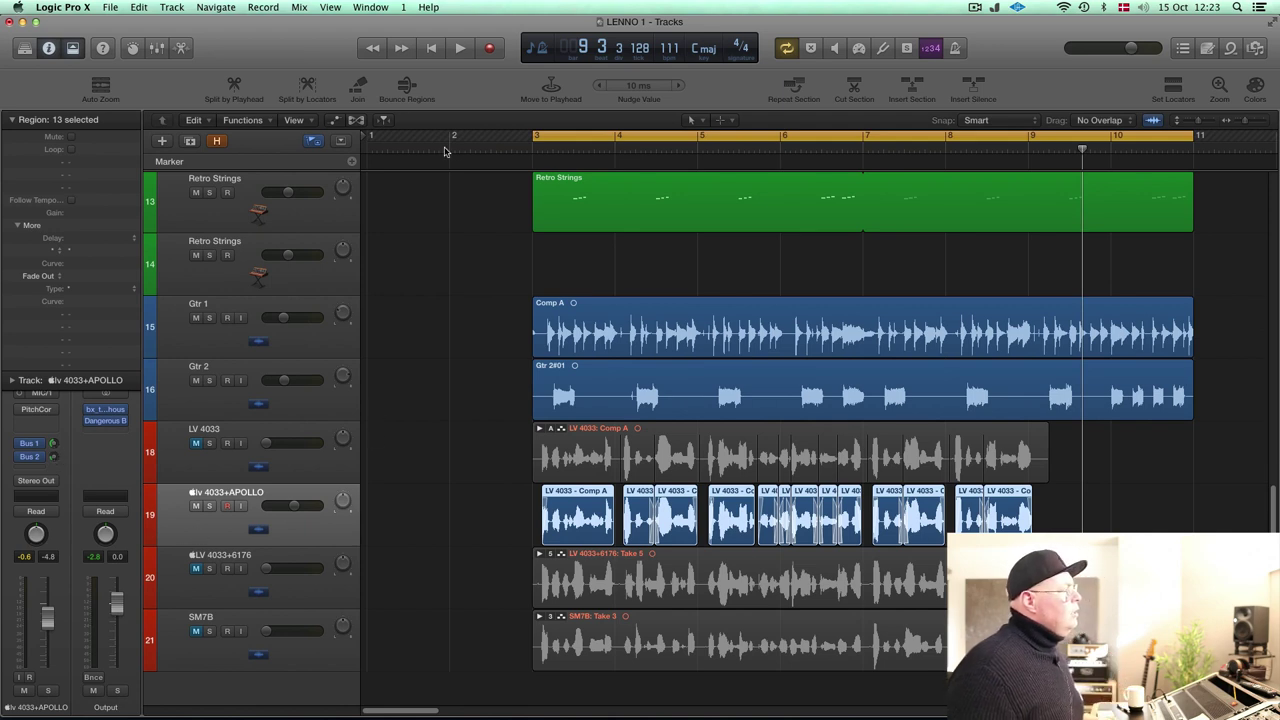
# Insert the Tokyo Dawn Labs TDR VOS SlickEQ plug-in after PitchCor on the lv 4033+APOLLO track.
pyautogui.click(42, 420)
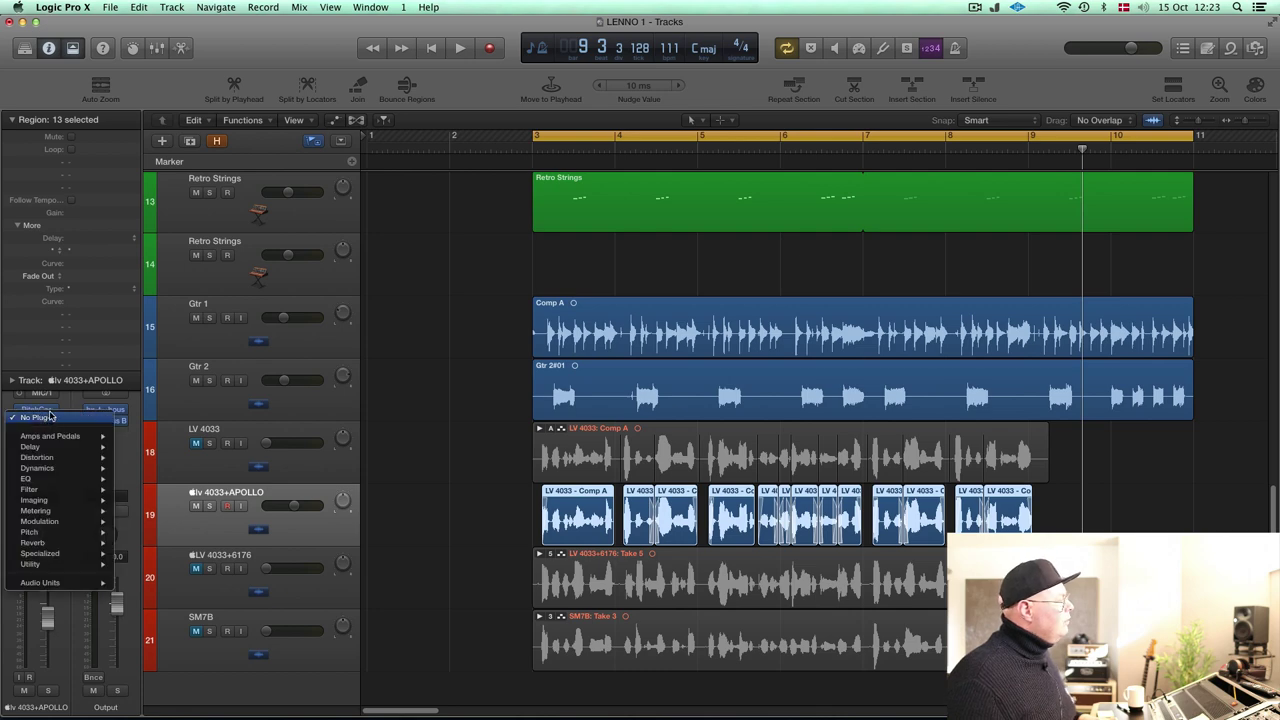
pyautogui.moveTo(88, 584)
pyautogui.moveTo(176, 665)
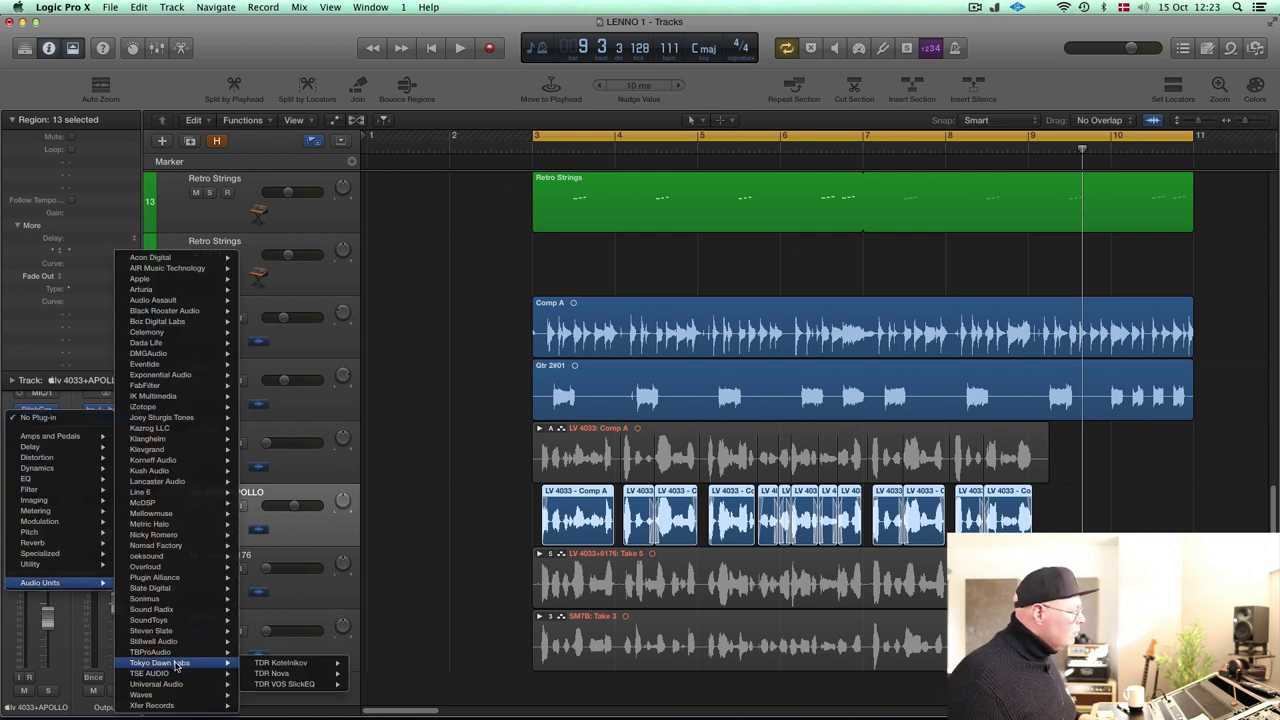
pyautogui.click(347, 687)
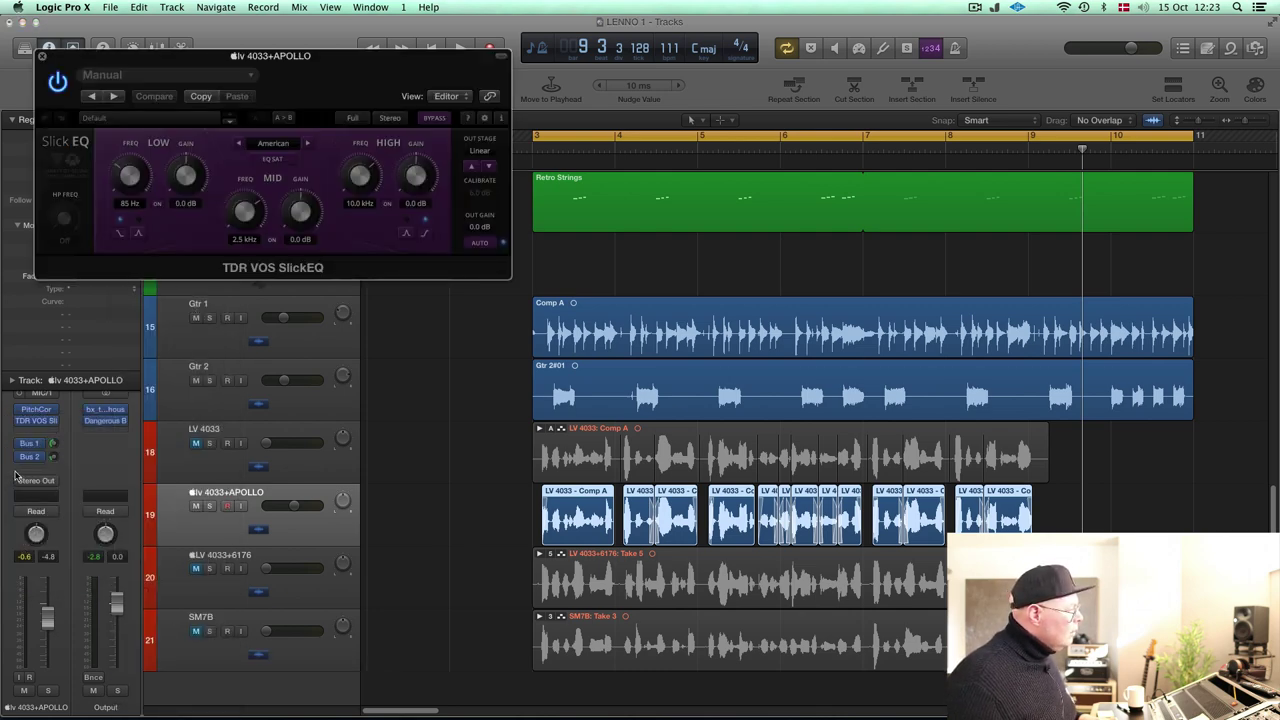
# Insert the TDR Kotelnikov compressor after SlickEQ on the lv 4033+APOLLO track.
pyautogui.click(40, 431)
pyautogui.moveTo(90, 594)
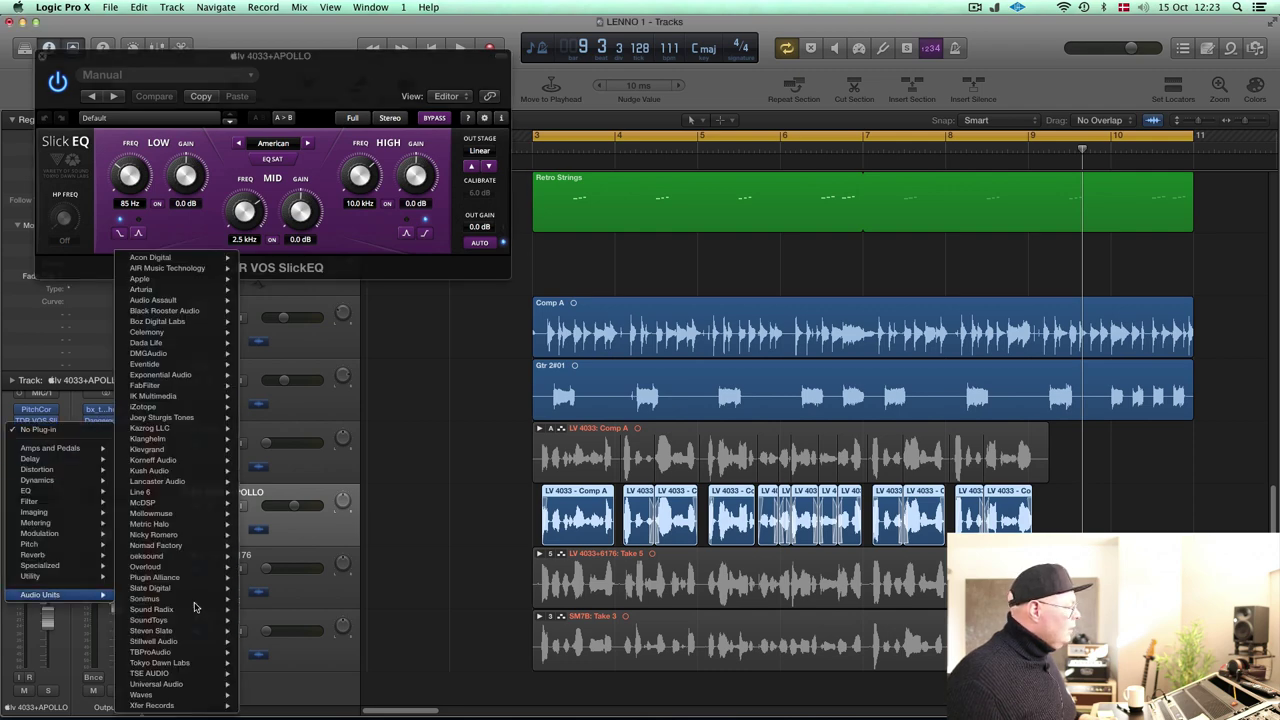
pyautogui.moveTo(165, 663)
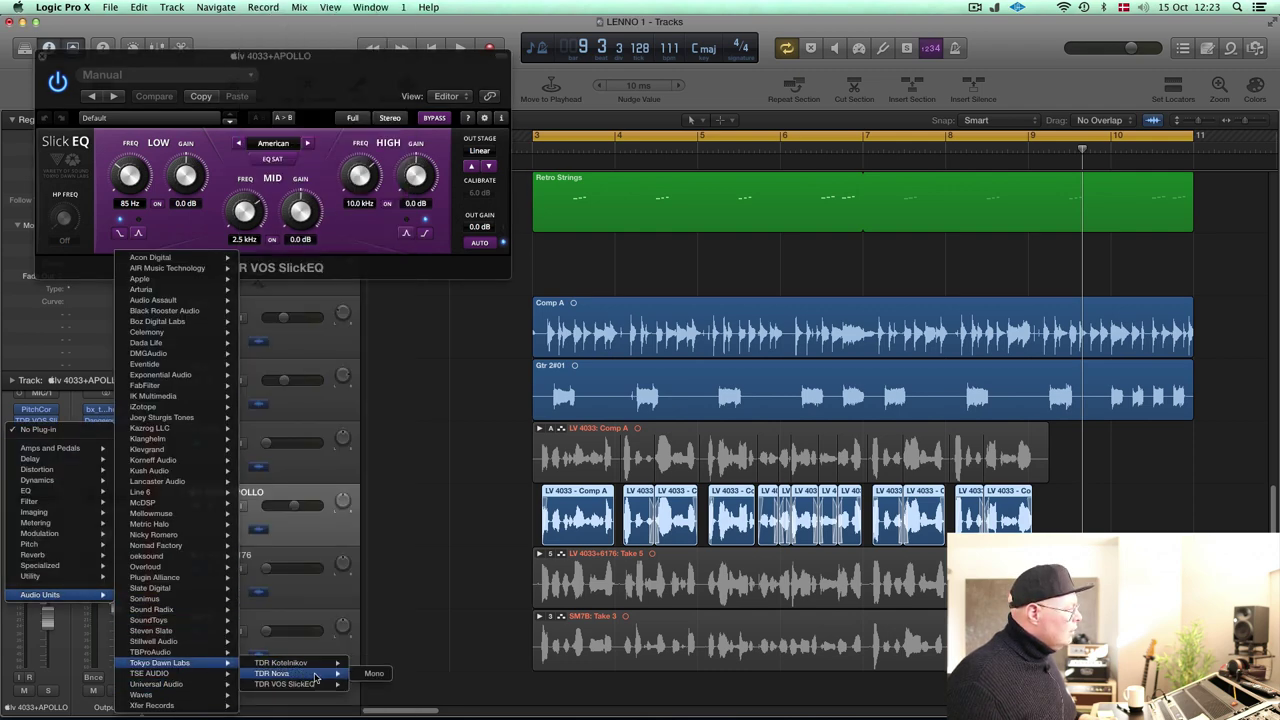
pyautogui.click(356, 664)
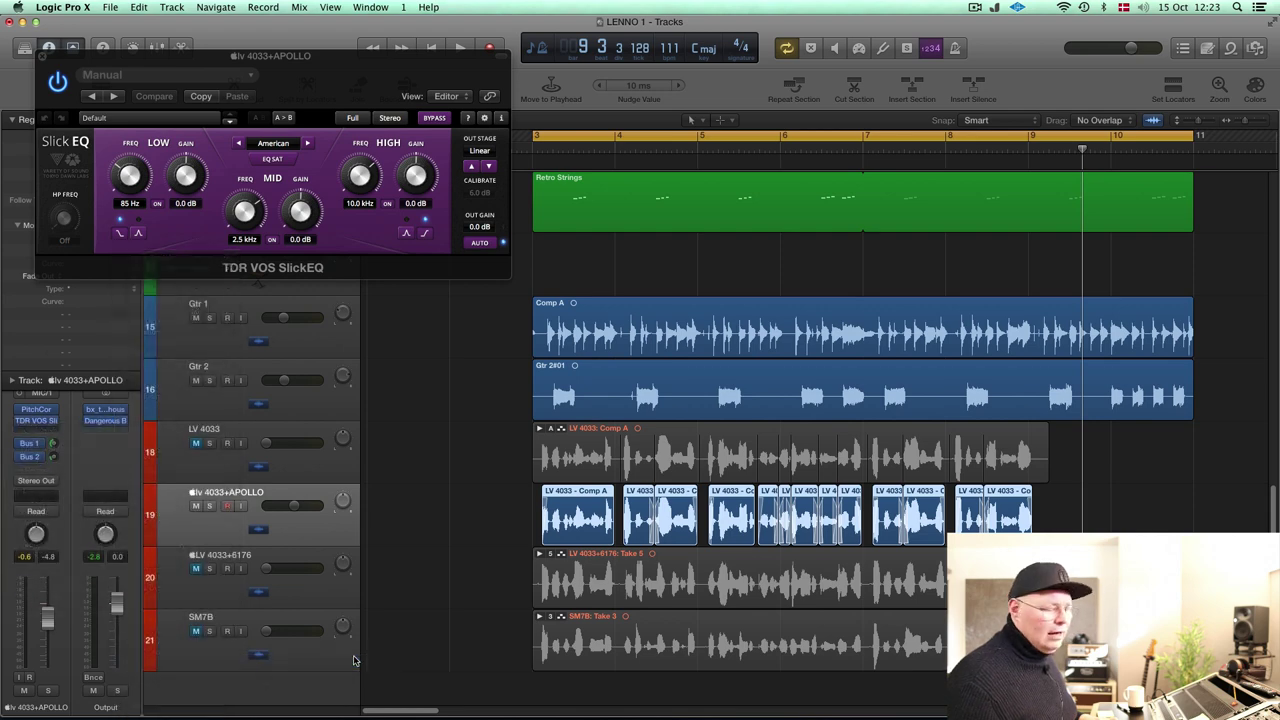
# Insert the mono TDR Nova dynamic equalizer after Kotelnikov on the lv 4033+APOLLO track.
pyautogui.click(40, 432)
pyautogui.moveTo(90, 594)
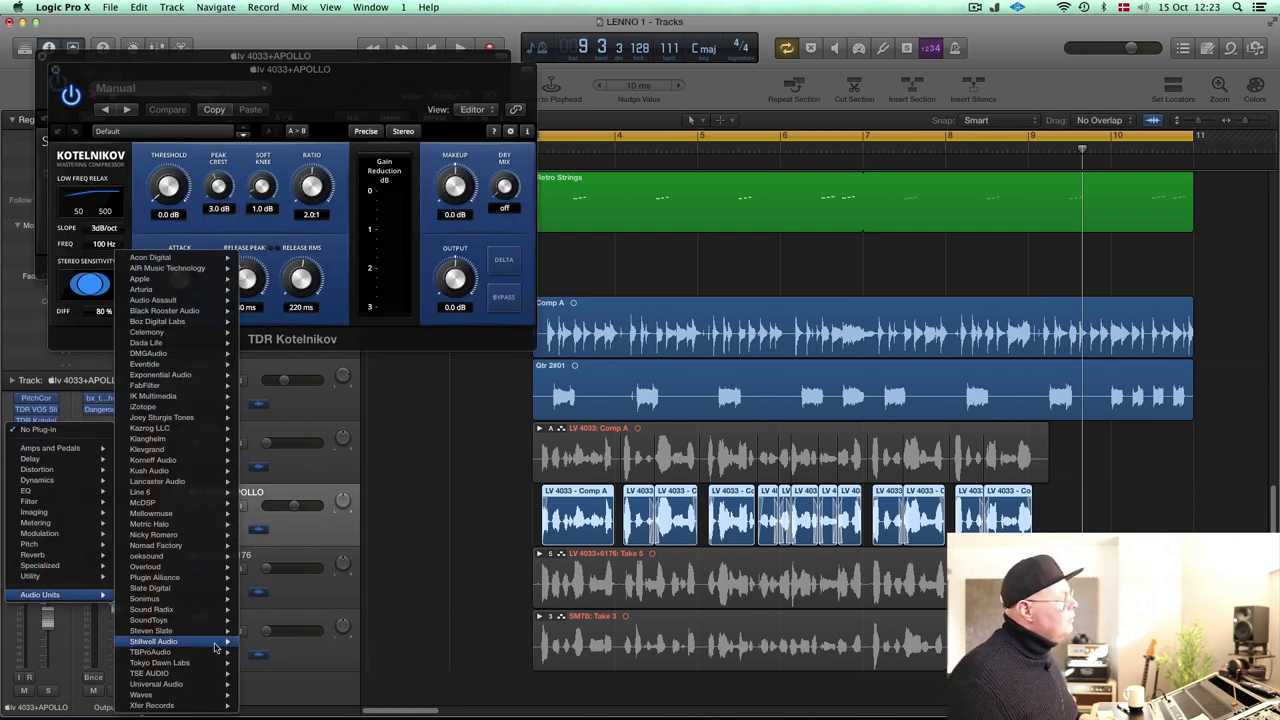
pyautogui.moveTo(213, 649)
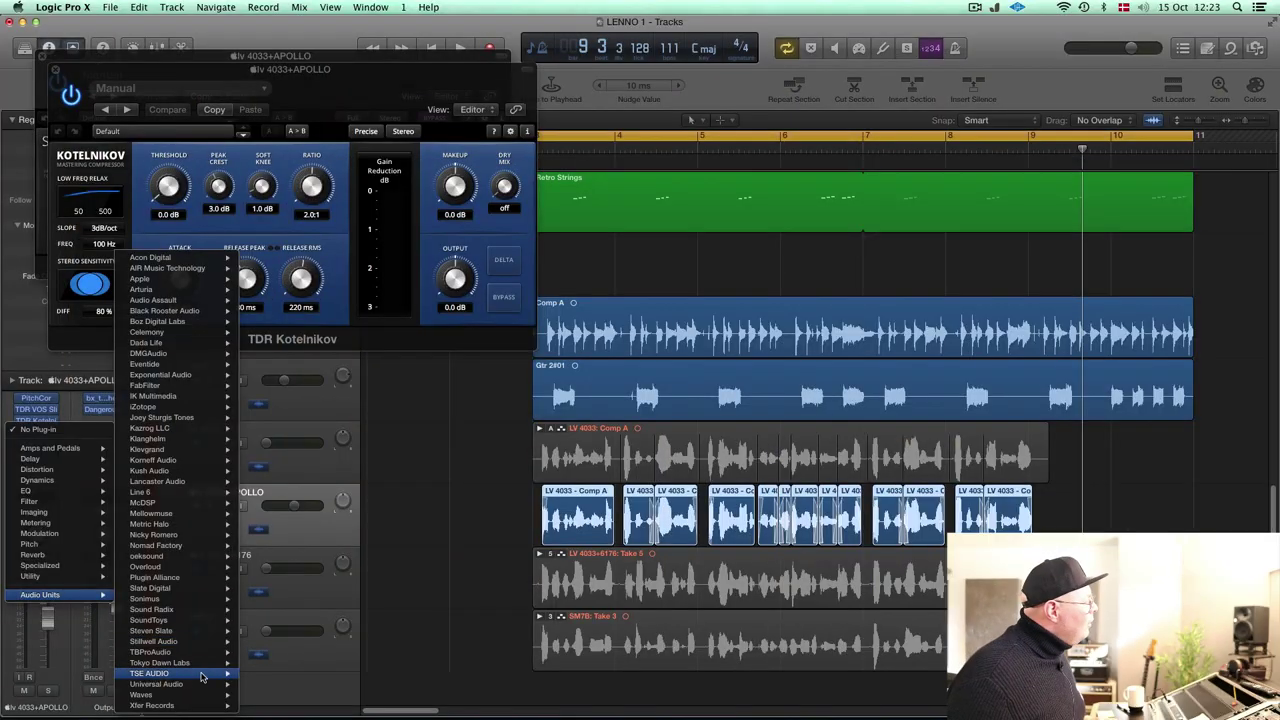
pyautogui.moveTo(200, 663)
pyautogui.moveTo(300, 674)
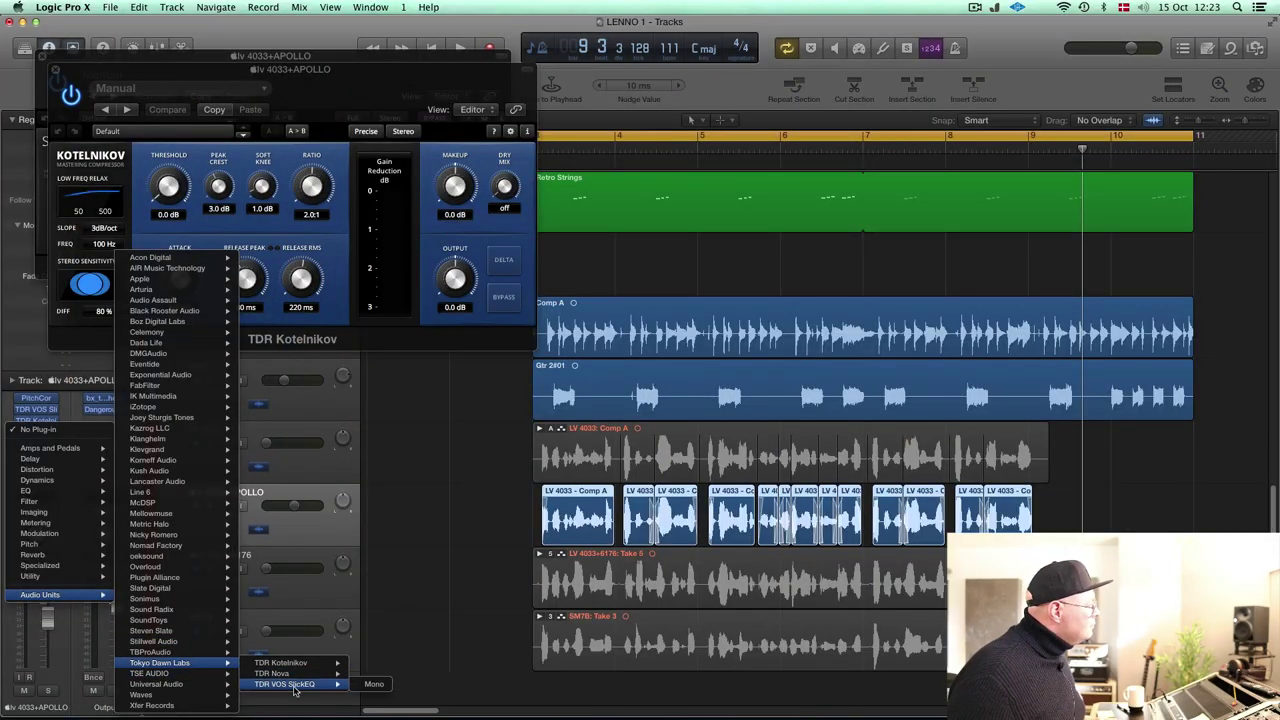
pyautogui.click(374, 673)
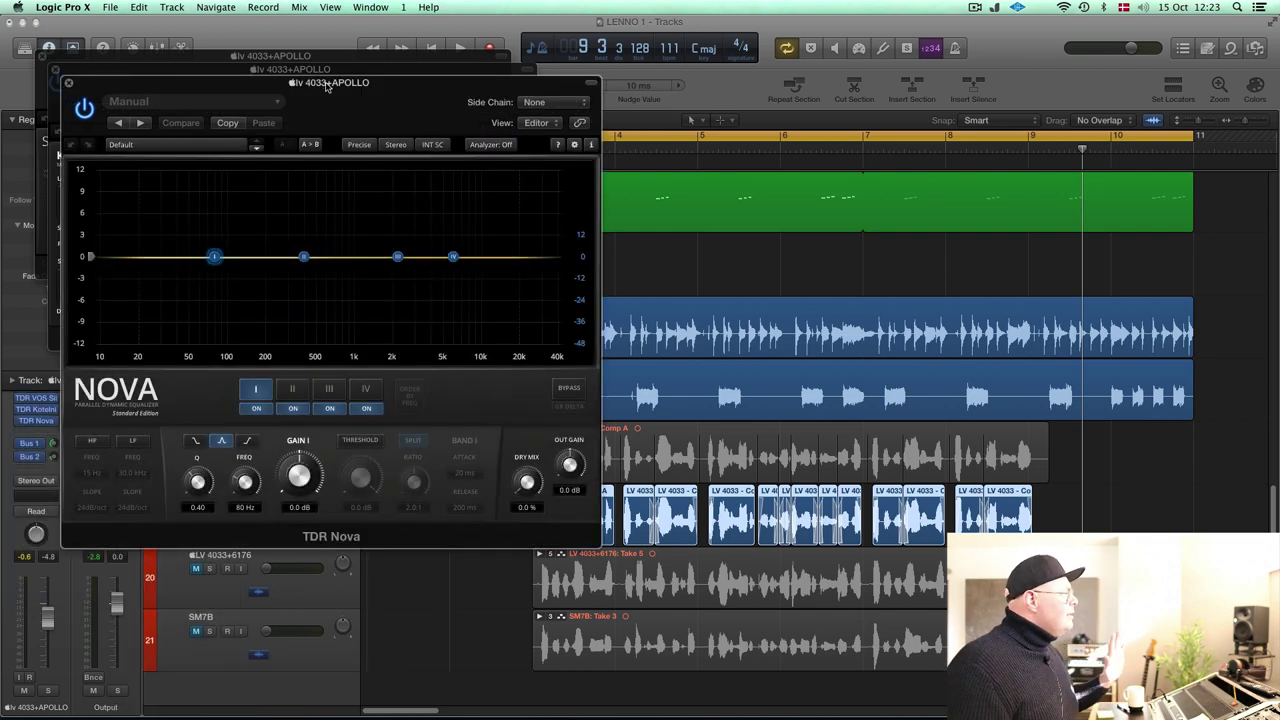
# Arrange the three plug-in windows without overlap, with SlickEQ above Kotelnikov and Nova beside them.
pyautogui.moveTo(326, 82); pyautogui.dragTo(963, 20)
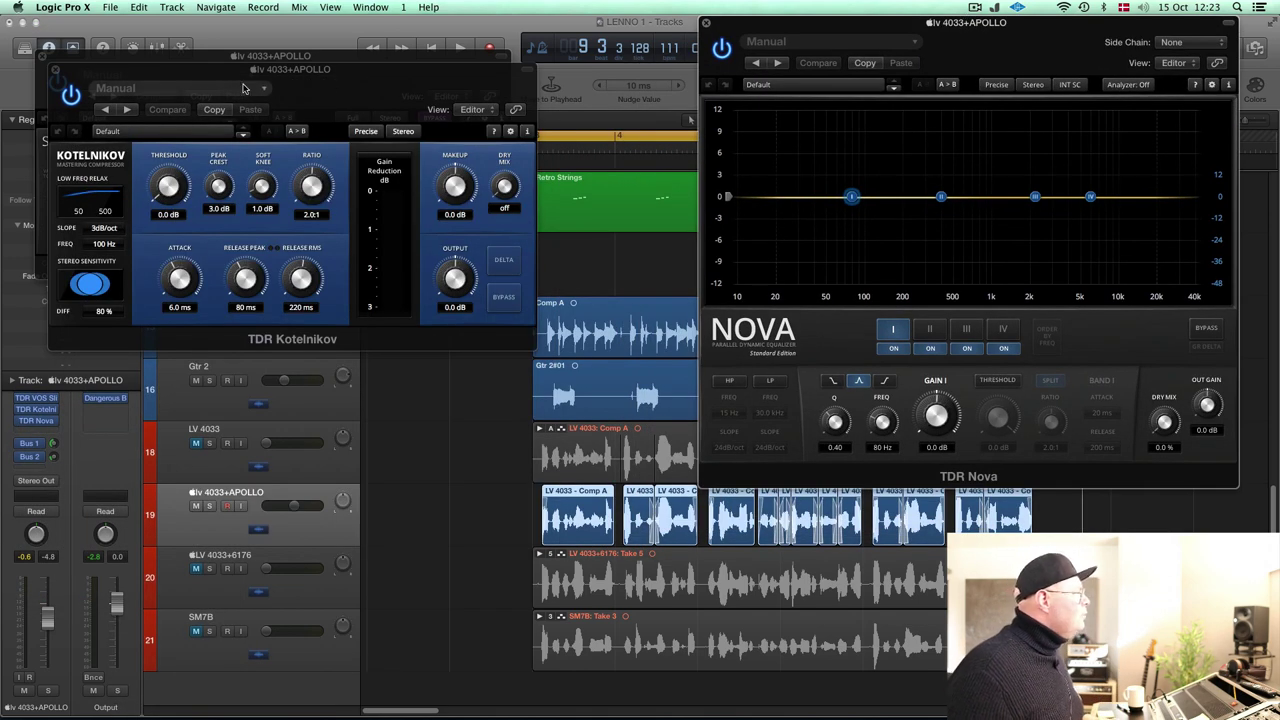
pyautogui.moveTo(236, 71); pyautogui.dragTo(258, 134)
pyautogui.press('v')
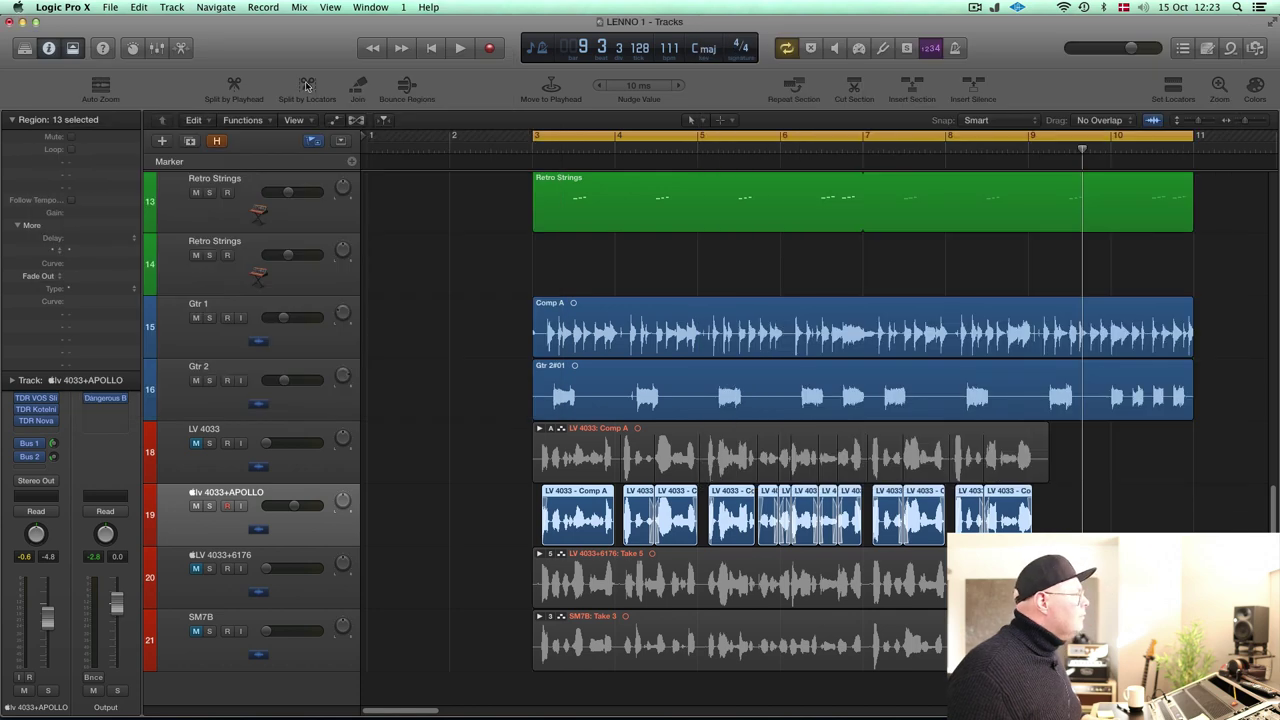
pyautogui.press('v')
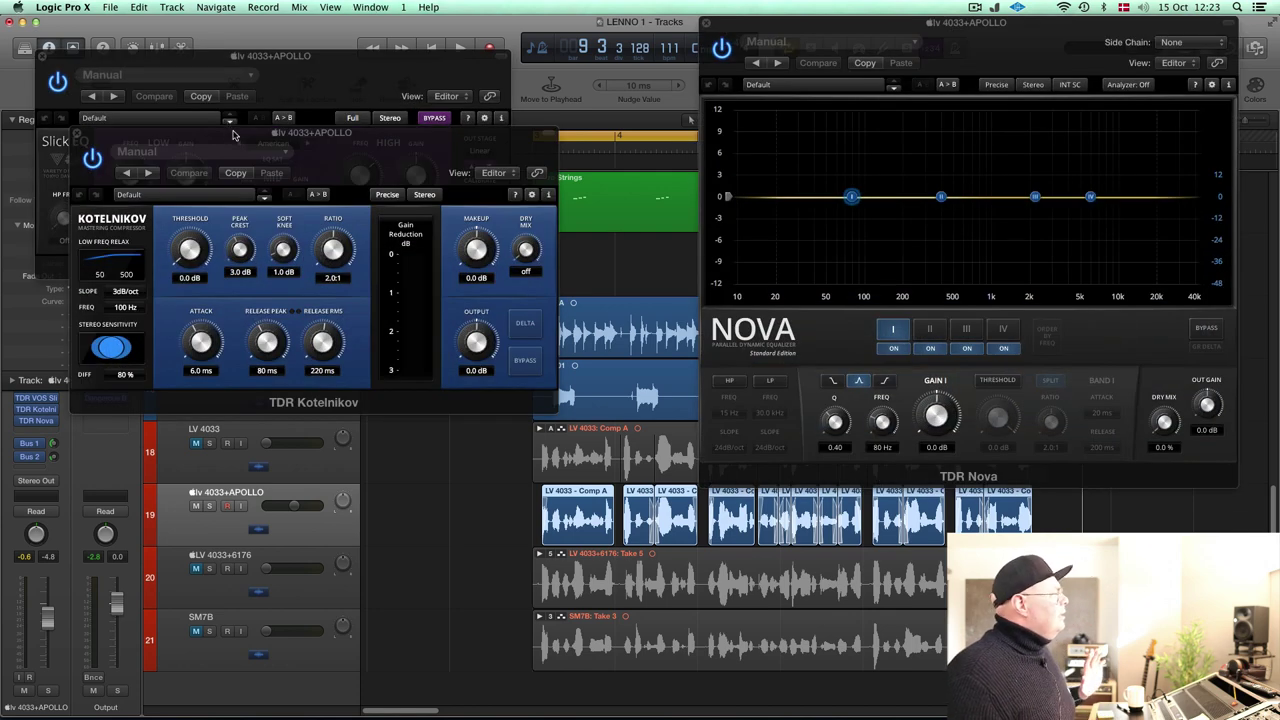
pyautogui.moveTo(235, 134); pyautogui.dragTo(300, 404)
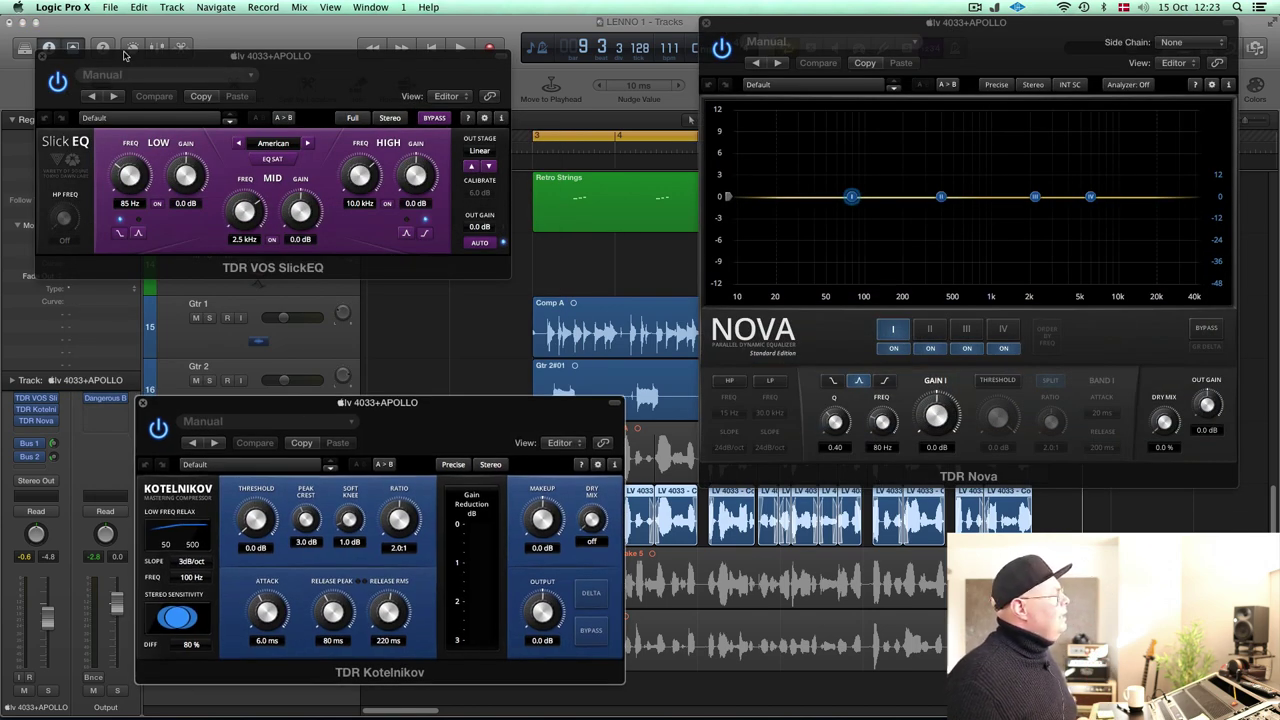
pyautogui.moveTo(124, 55); pyautogui.dragTo(222, 66)
pyautogui.moveTo(385, 406); pyautogui.dragTo(412, 319)
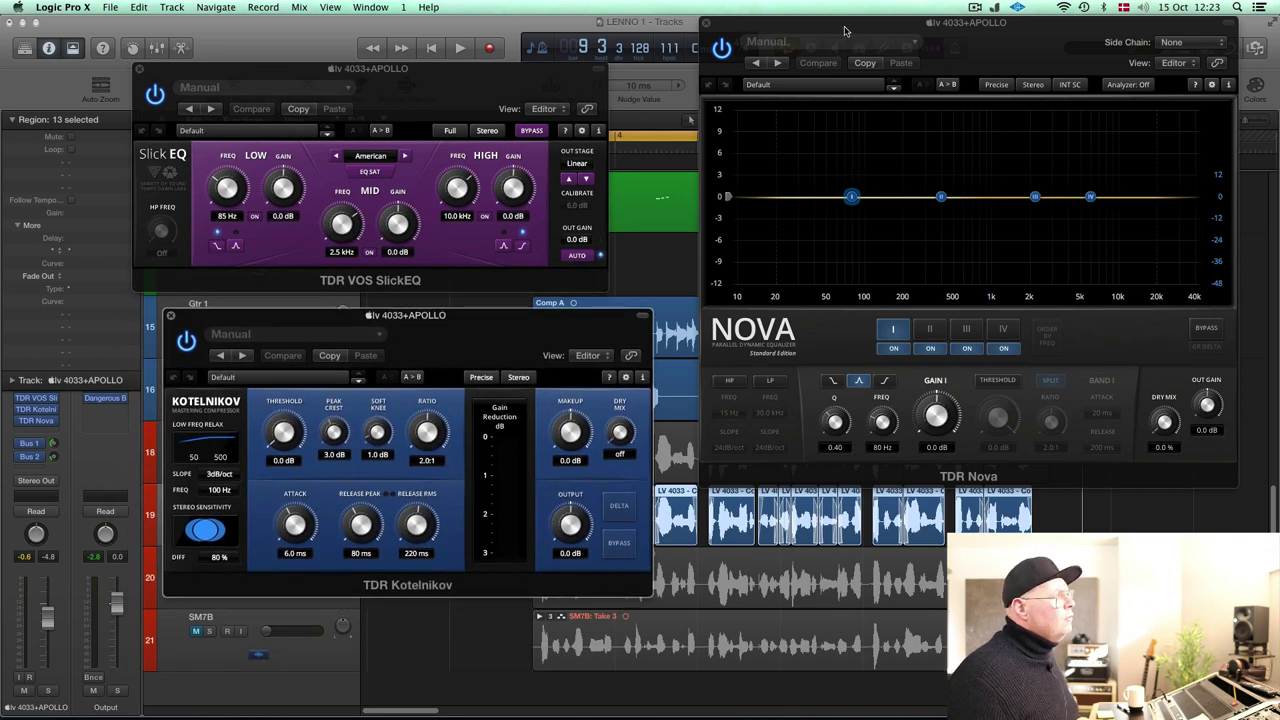
pyautogui.moveTo(844, 31); pyautogui.dragTo(844, 57)
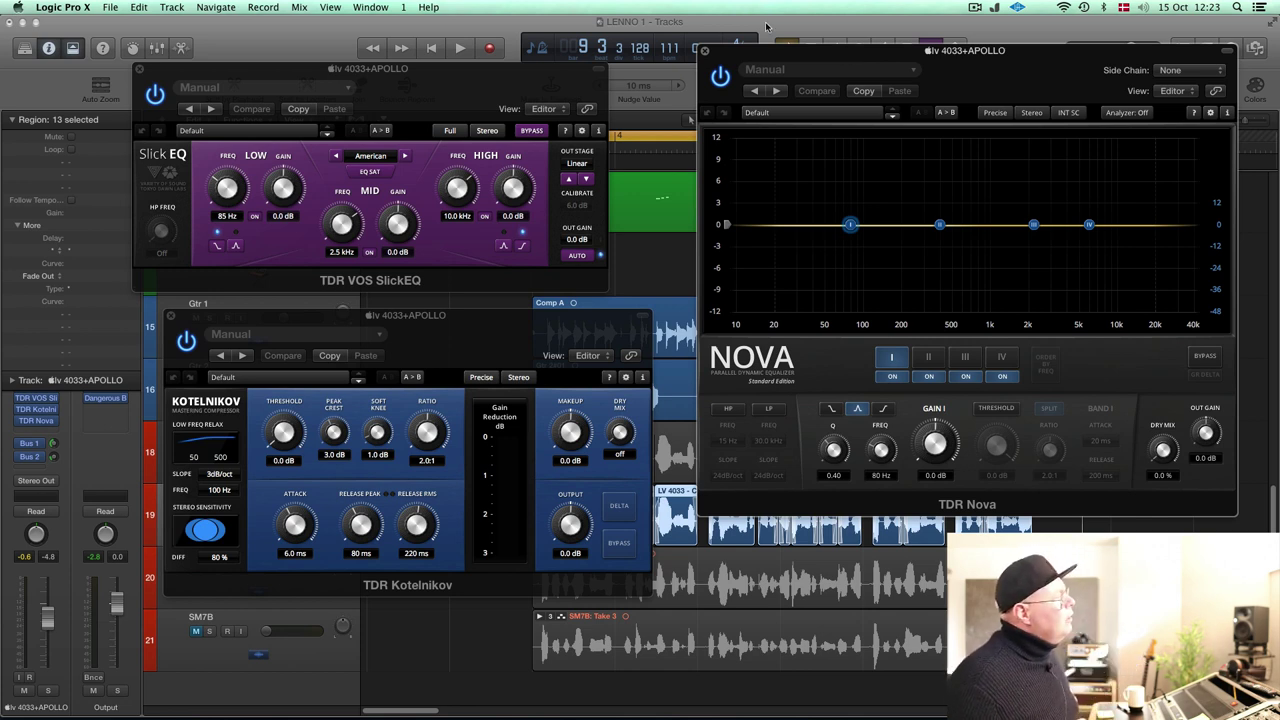
# Raise the lv 4033+APOLLO track's volume to -2.6 dB during playback and set SlickEQ's high-pass frequency to 12 Hz.
pyautogui.press('space')
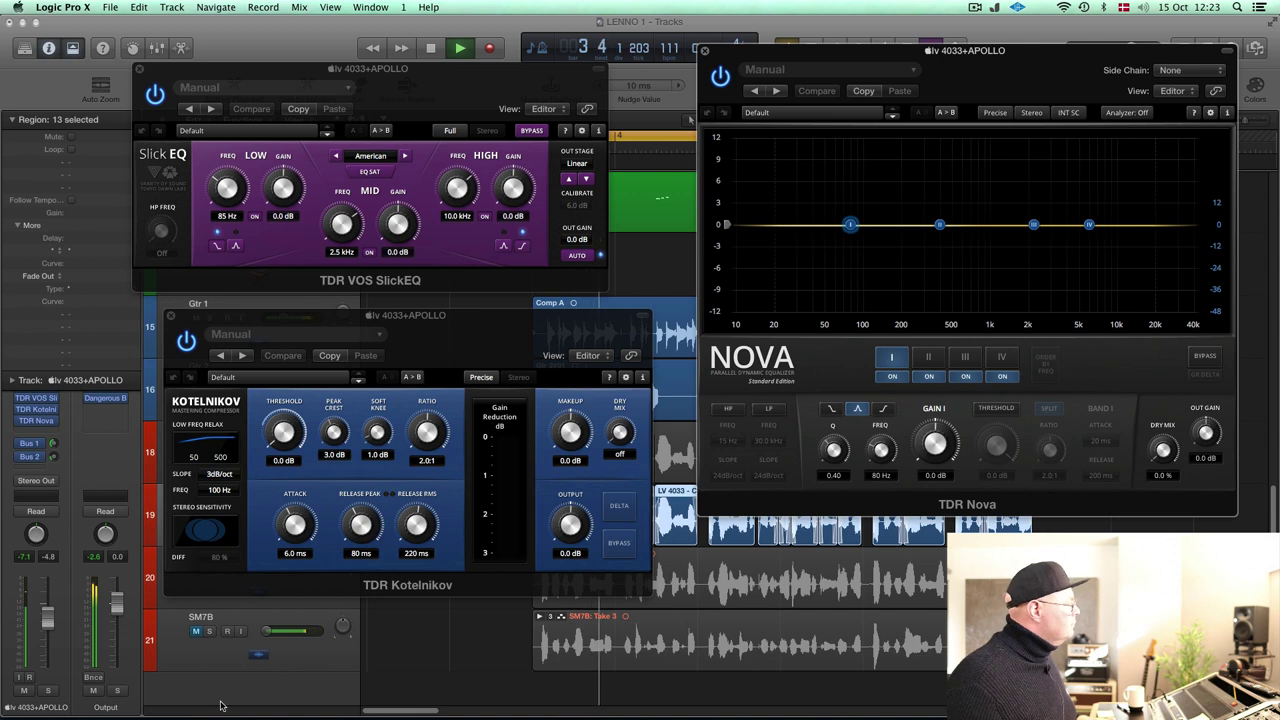
pyautogui.moveTo(47, 618); pyautogui.dragTo(47, 613)
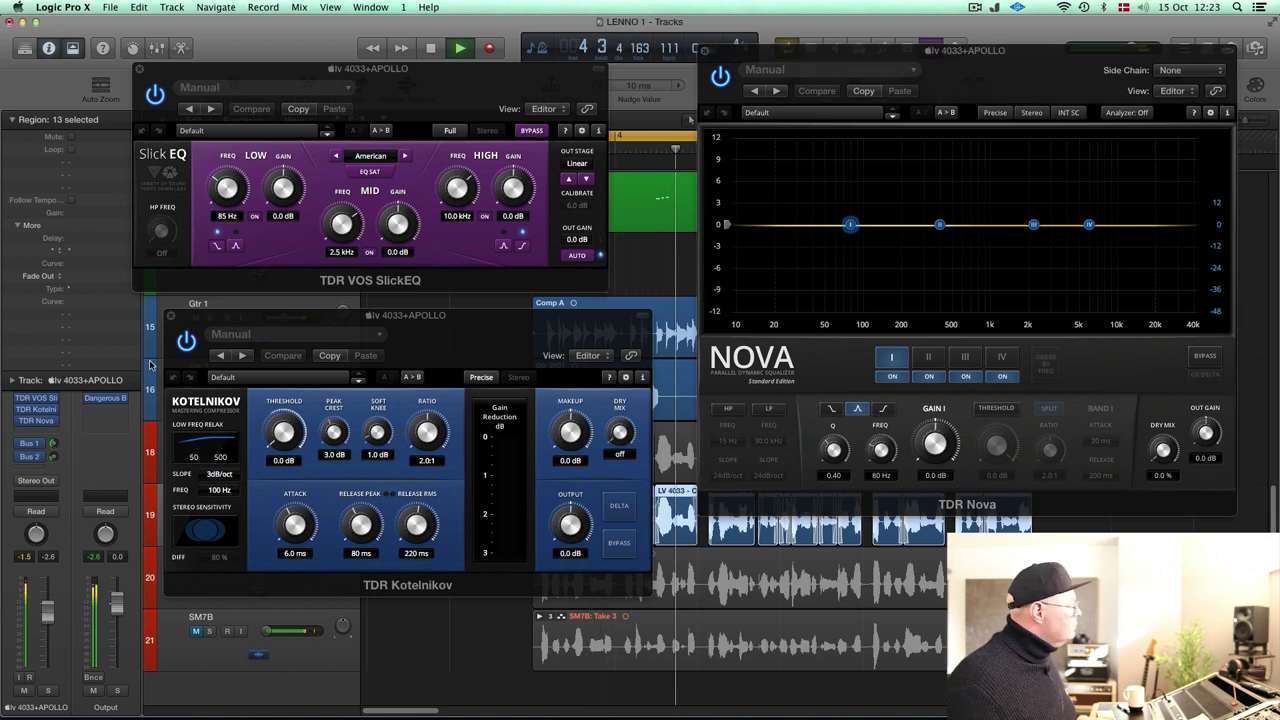
pyautogui.moveTo(161, 232); pyautogui.dragTo(161, 241)
pyautogui.press('space')
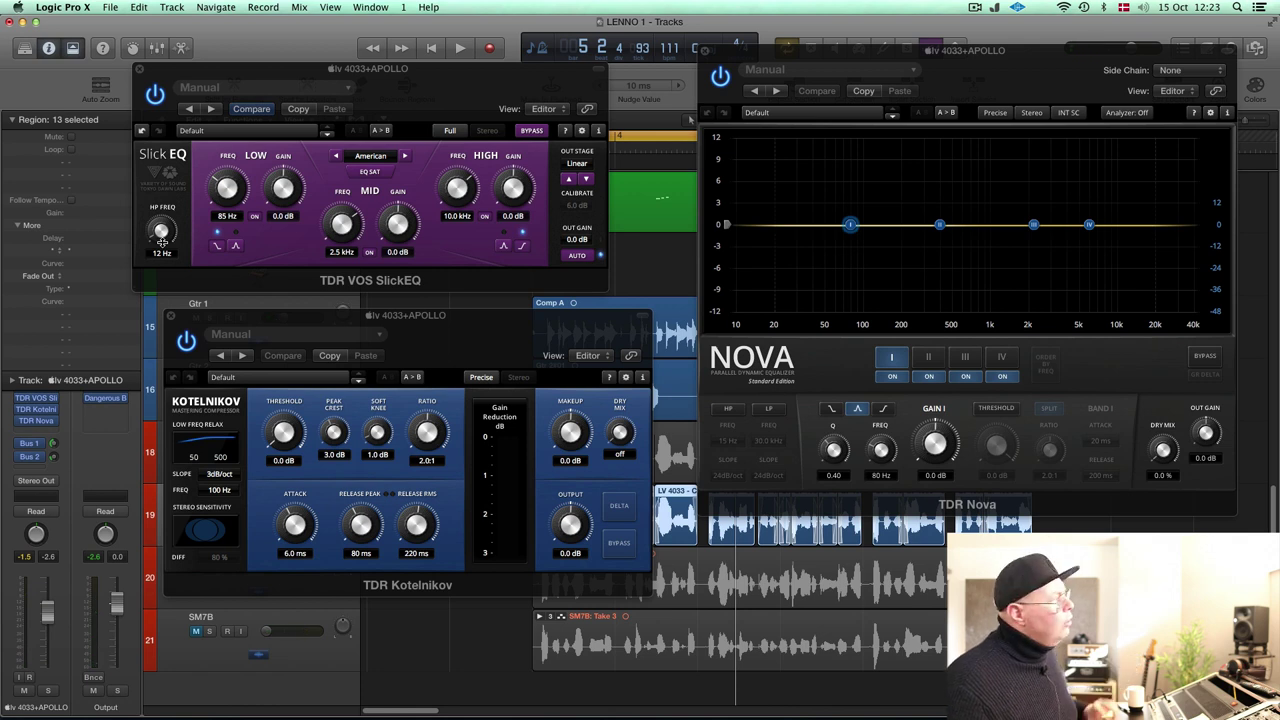
# Play the cycle and sweep SlickEQ's high-pass frequency up to about 256 Hz, then back to about 130 Hz.
pyautogui.press('space')
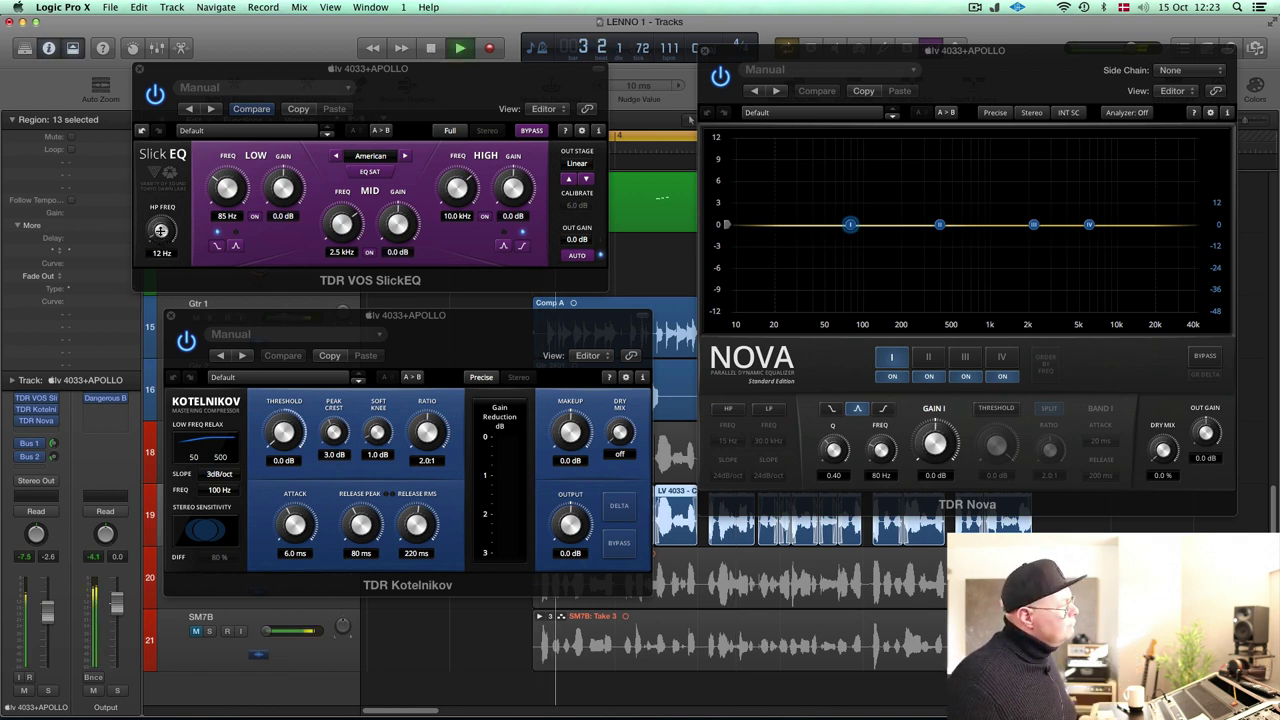
pyautogui.scroll(10, 161, 231)
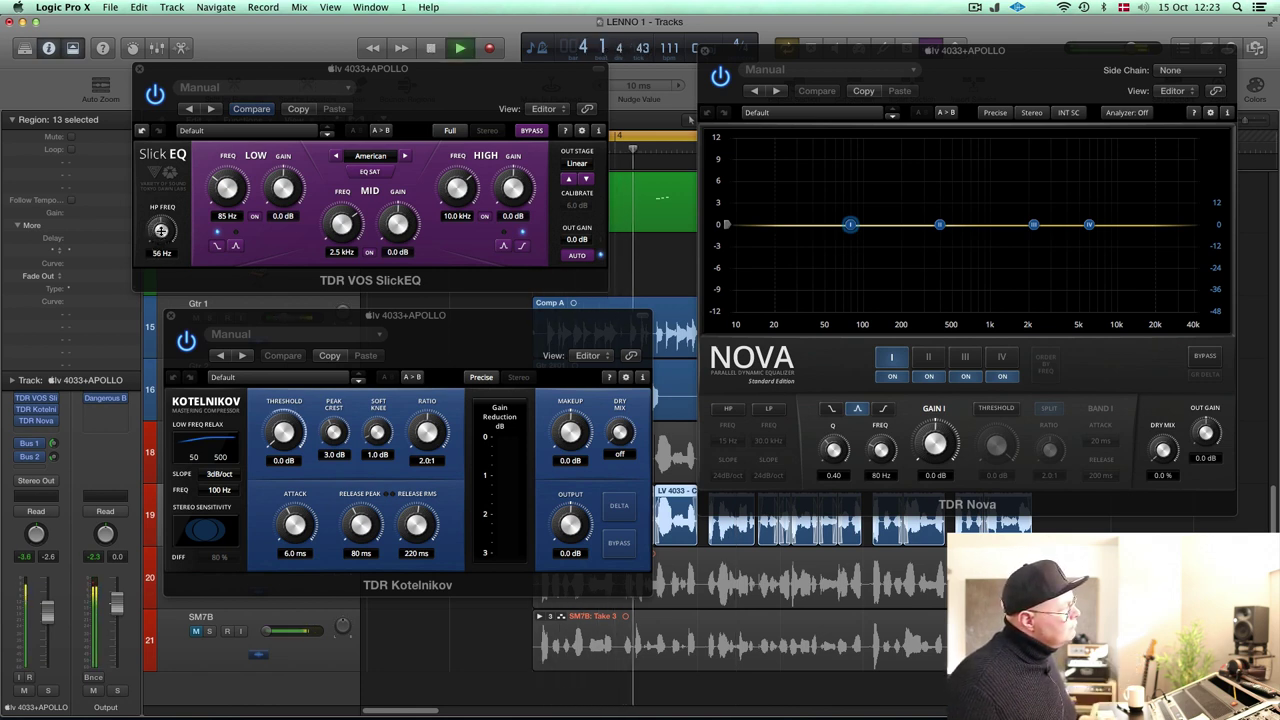
pyautogui.scroll(5, 161, 231)
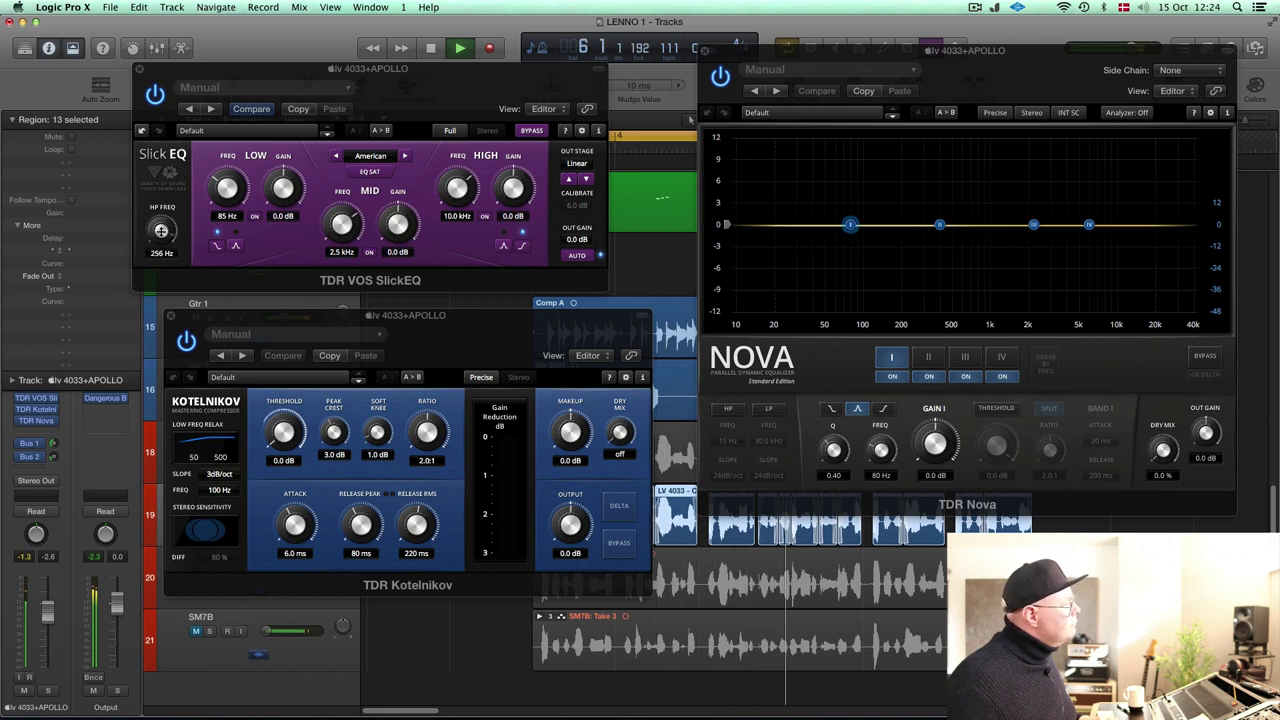
pyautogui.scroll(-1, 161, 231)
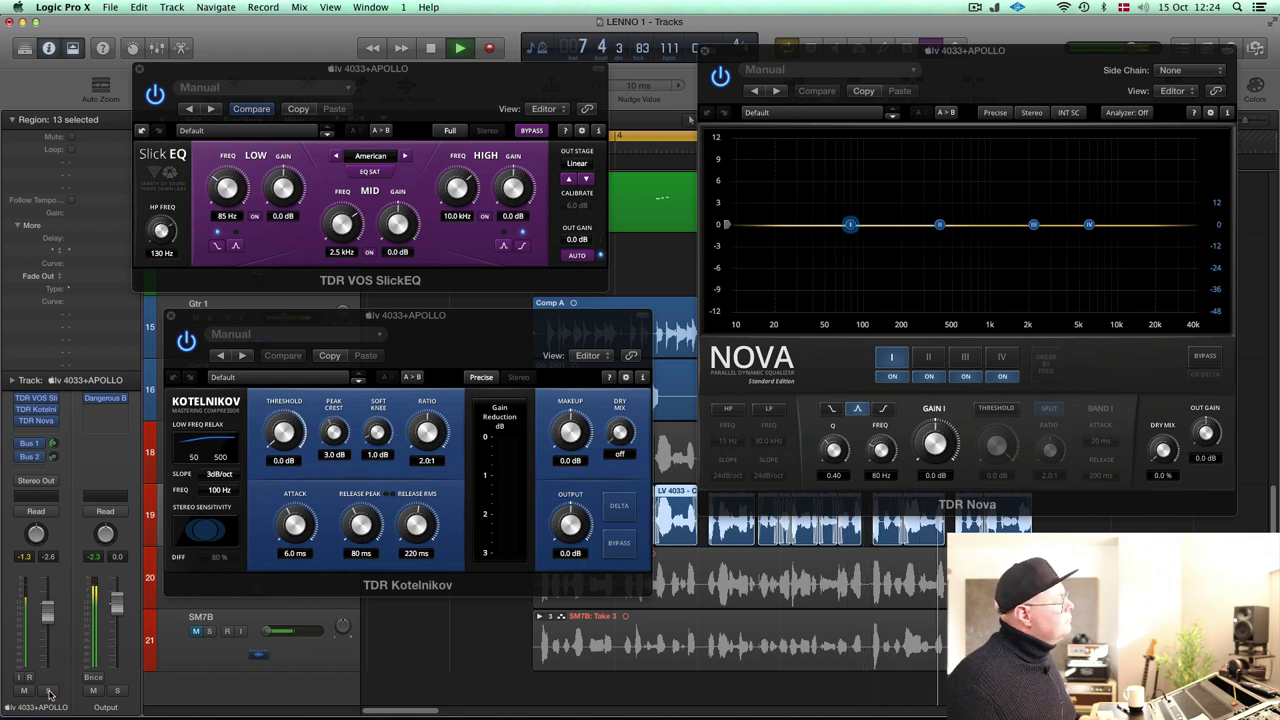
# Fine-tune SlickEQ's high-pass frequency to about 152 Hz during playback, switching the plug-in off and back on to compare.
pyautogui.press('s')
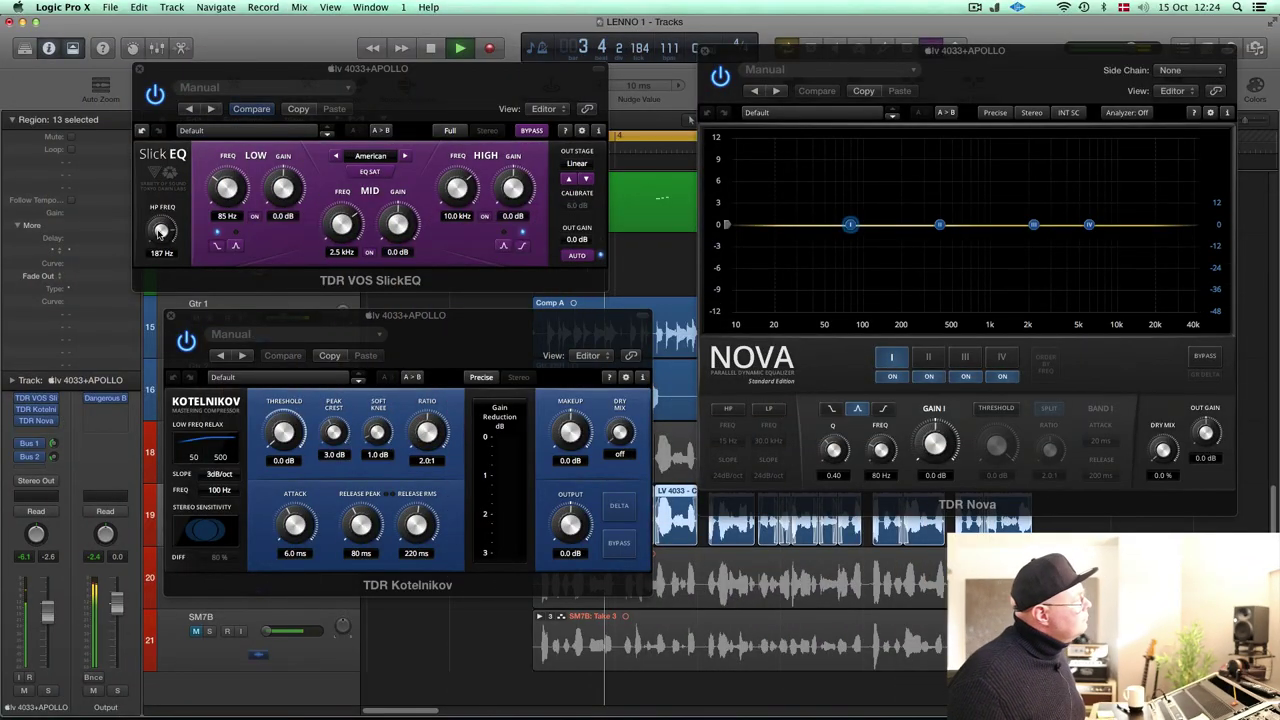
pyautogui.moveTo(159, 229); pyautogui.dragTo(159, 237)
pyautogui.click(156, 96)
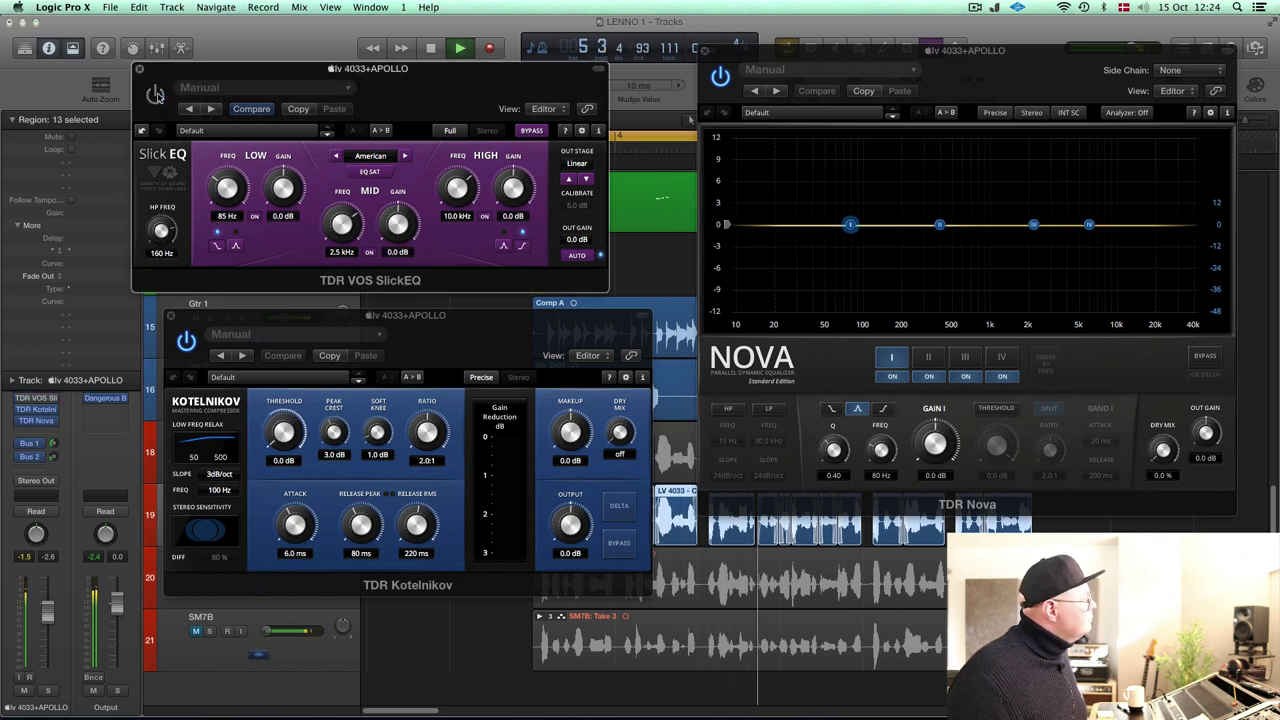
pyautogui.click(156, 96)
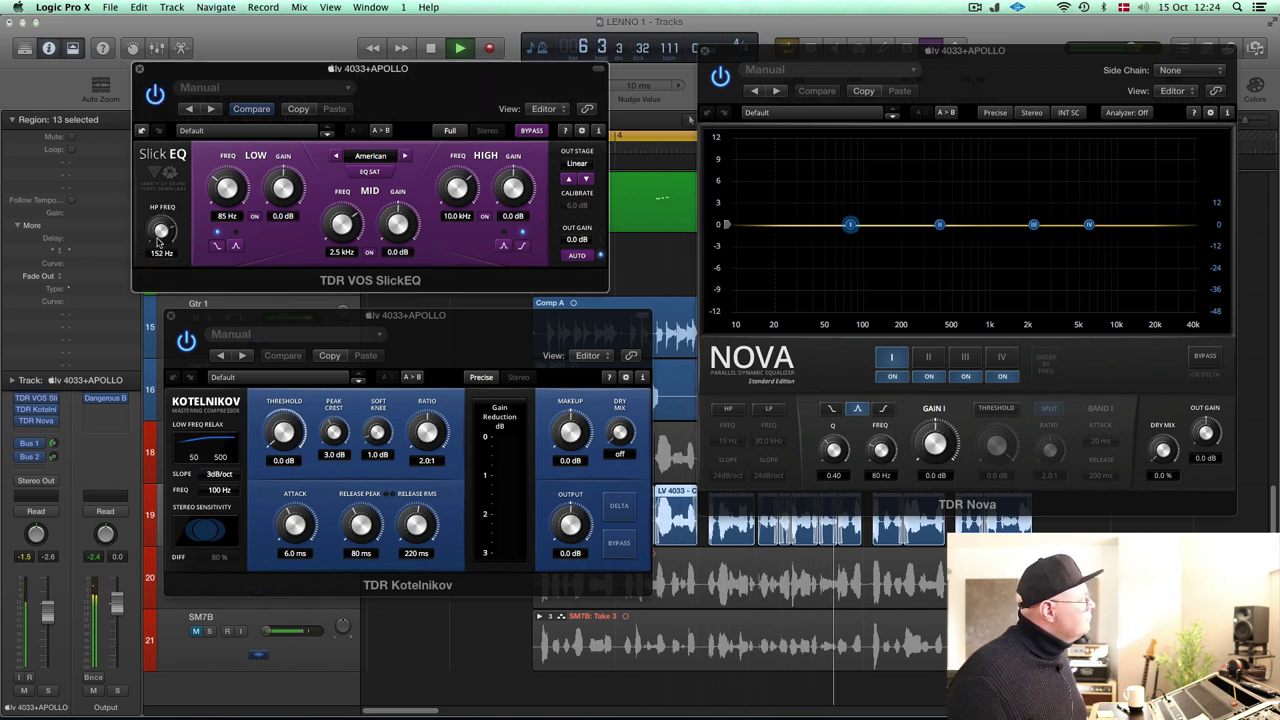
# Lower SlickEQ's high-pass frequency to 144 Hz, set its output stage to Deep and play the cycle briefly.
pyautogui.moveTo(159, 234); pyautogui.dragTo(157, 241)
pyautogui.press('space')
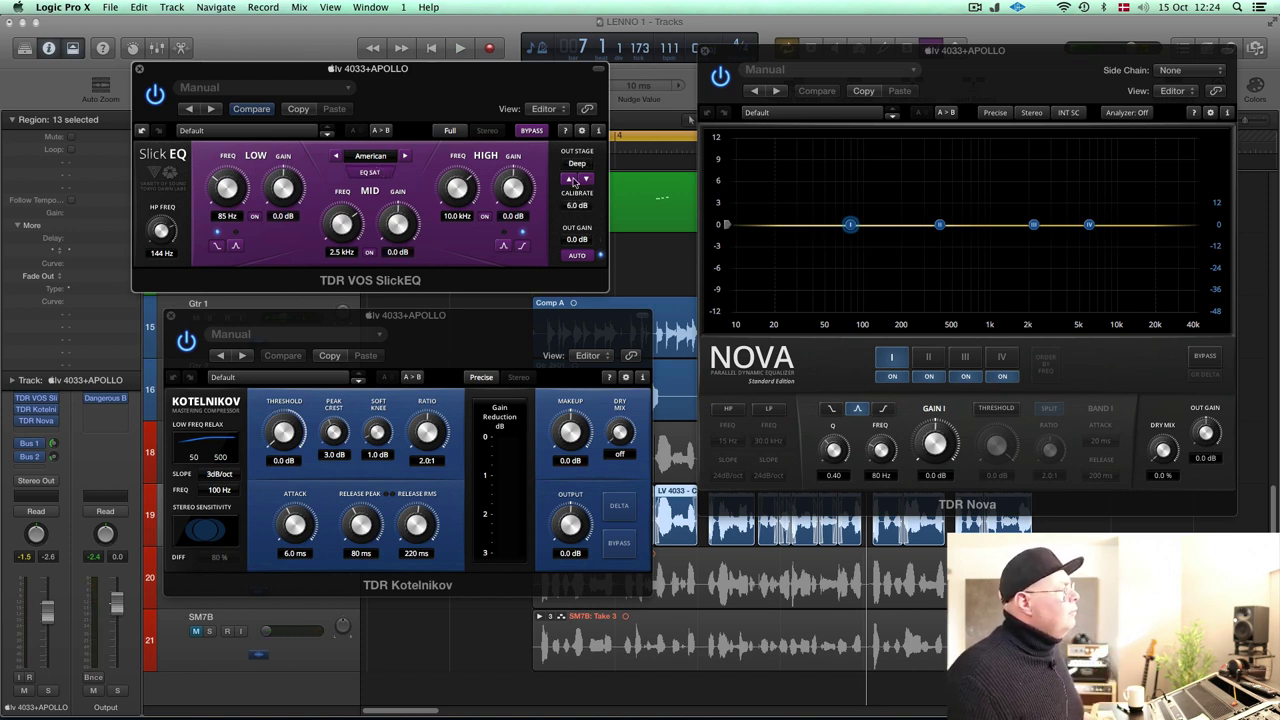
pyautogui.press('space')
pyautogui.press('space')
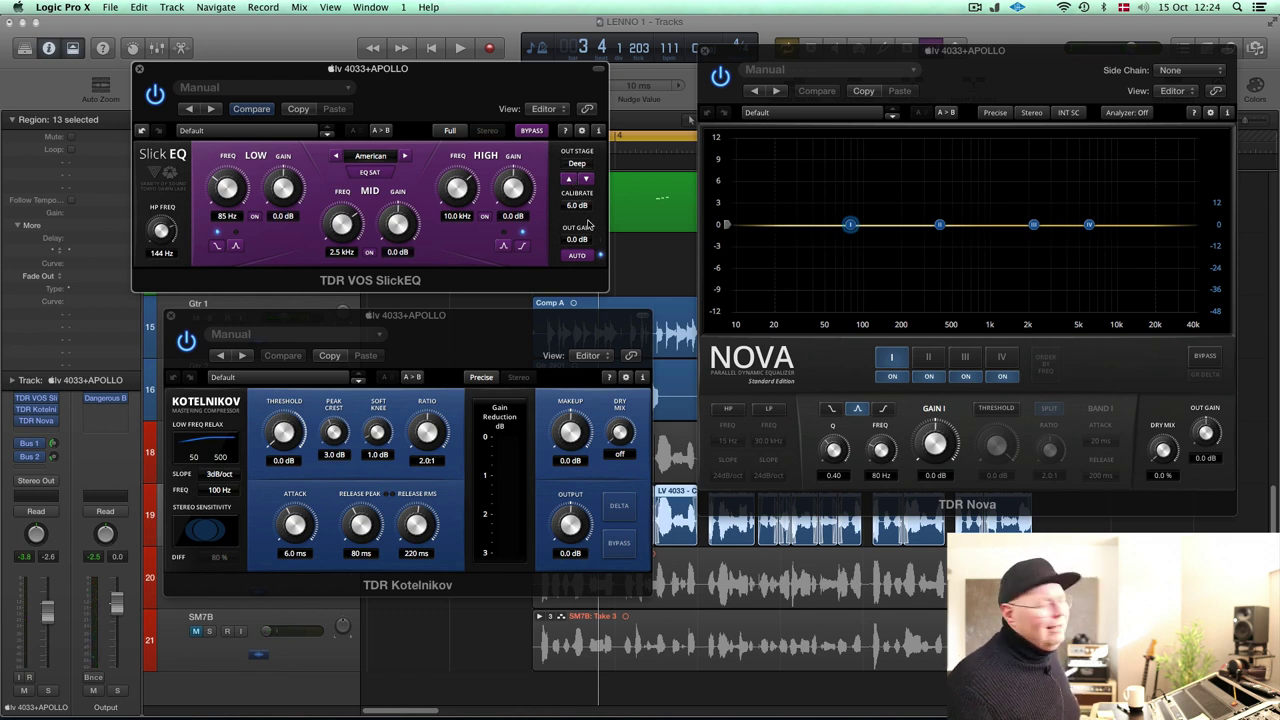
# Switch SlickEQ to the British model and sweep its mid band, boosted to 13.0 dB, between about 780 and 1244 Hz during playback.
pyautogui.click(405, 156)
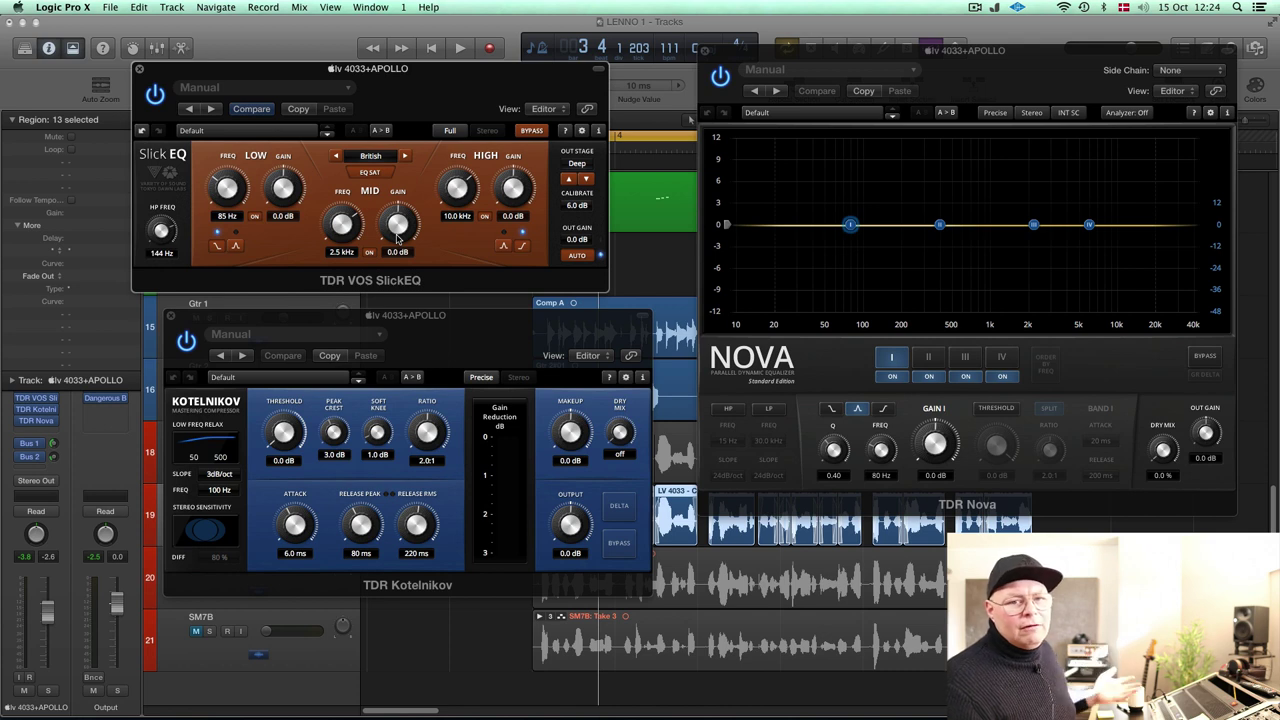
pyautogui.press('space')
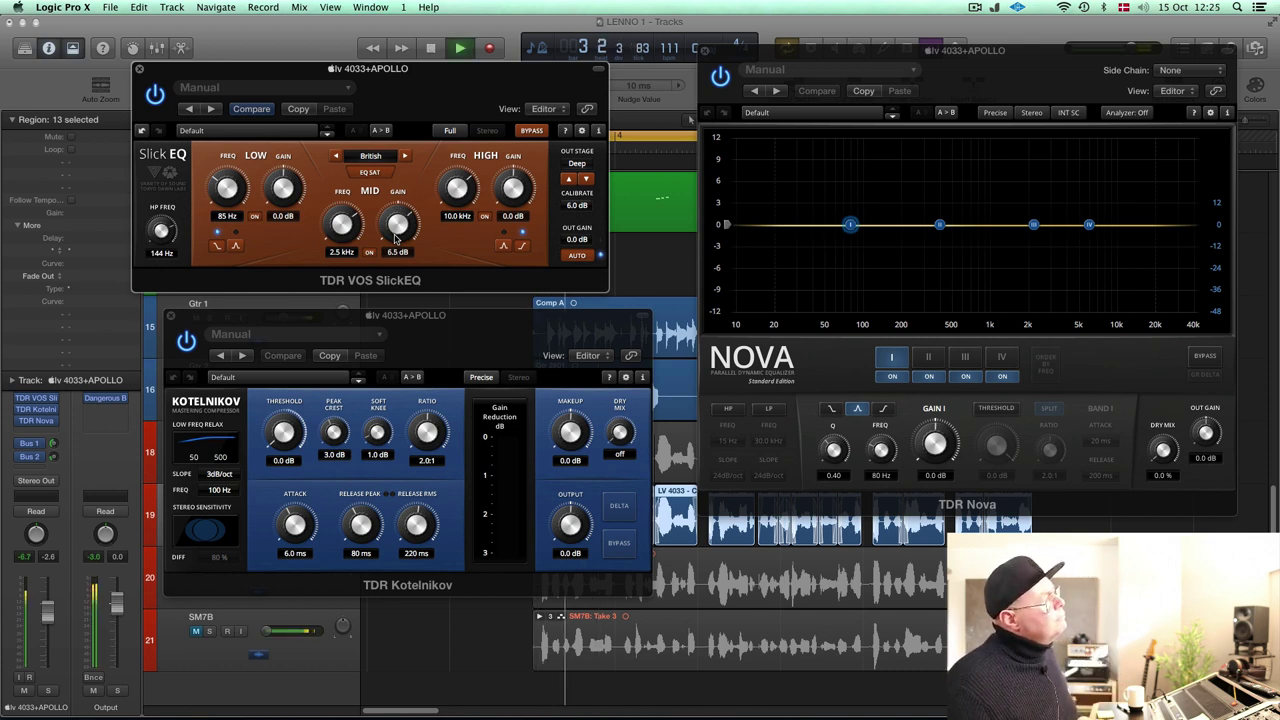
pyautogui.scroll(5, 395, 239)
pyautogui.scroll(-5, 332, 243)
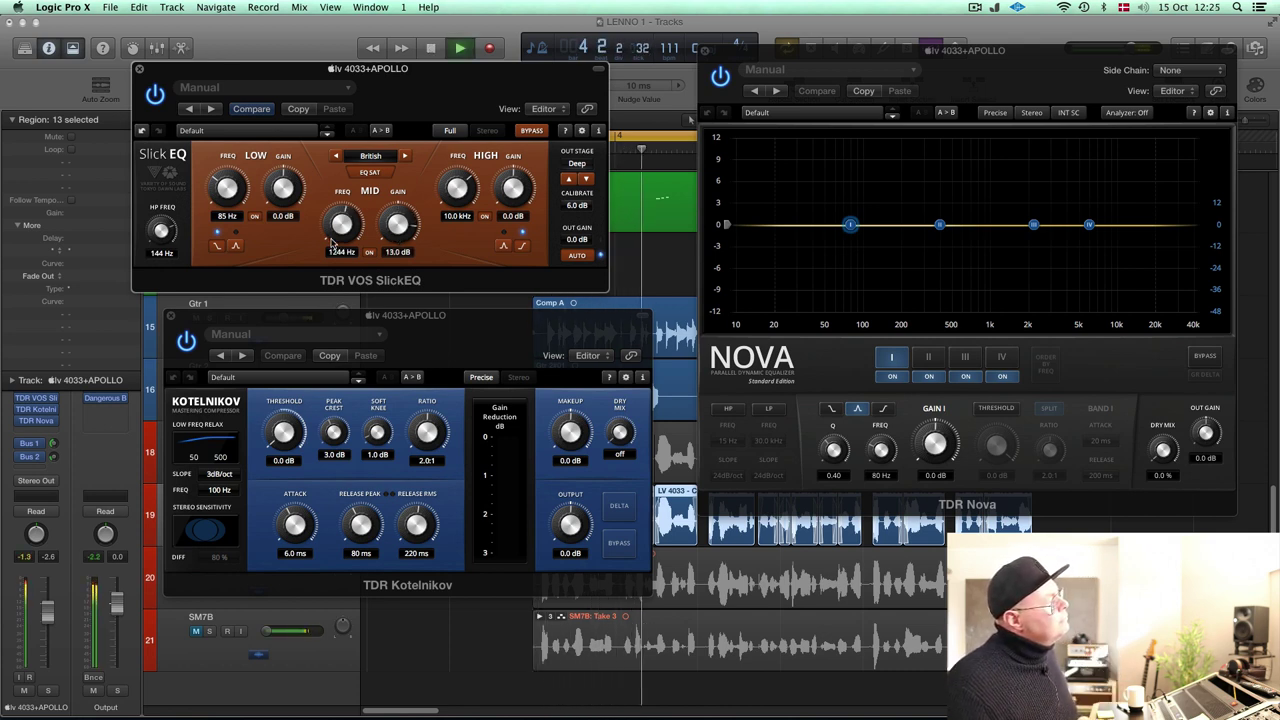
pyautogui.scroll(-3, 332, 243)
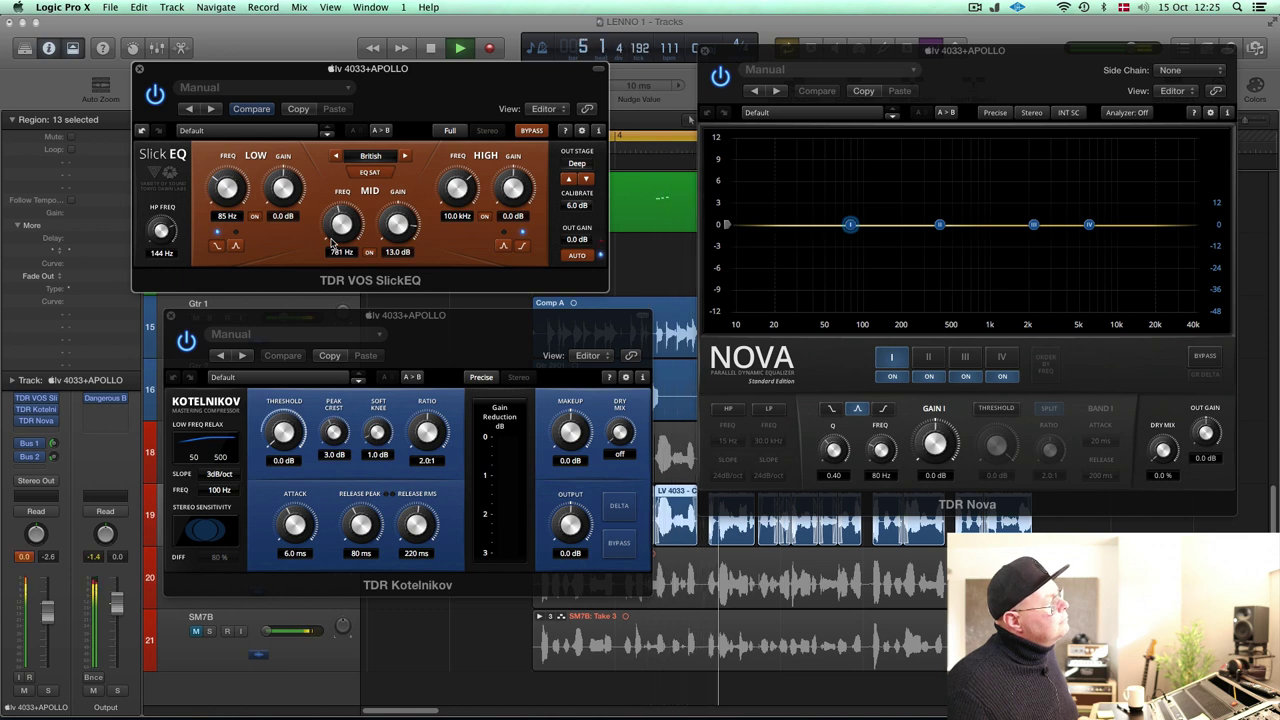
pyautogui.scroll(2, 332, 243)
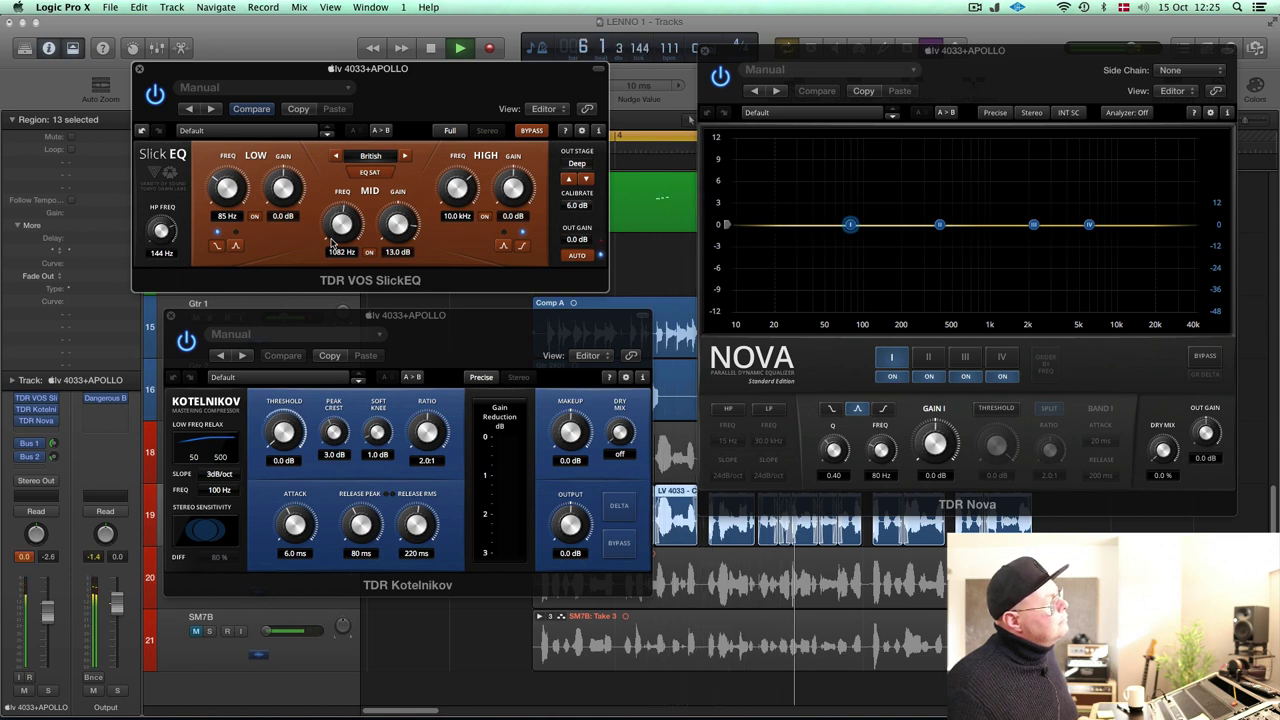
pyautogui.scroll(-1, 332, 243)
# Cut SlickEQ's mid band to -4.5 dB at 1304 Hz and stop playback.
pyautogui.scroll(-10, 400, 237)
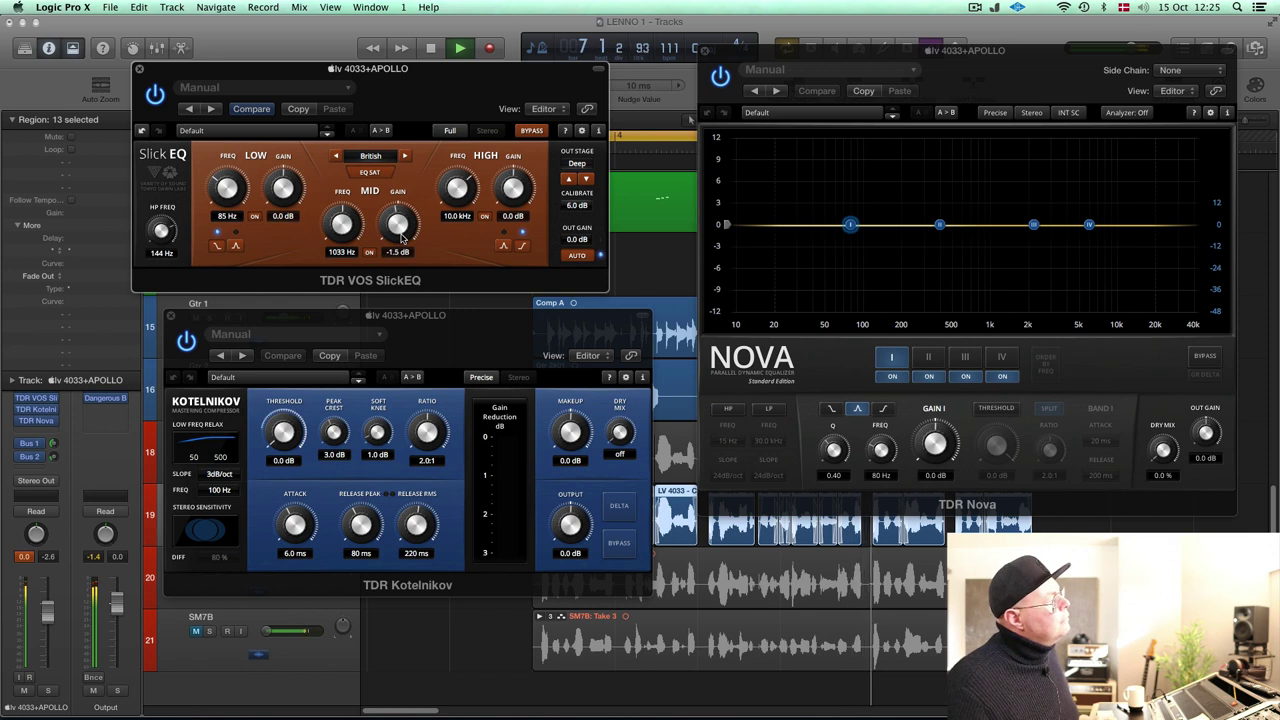
pyautogui.scroll(-1, 402, 237)
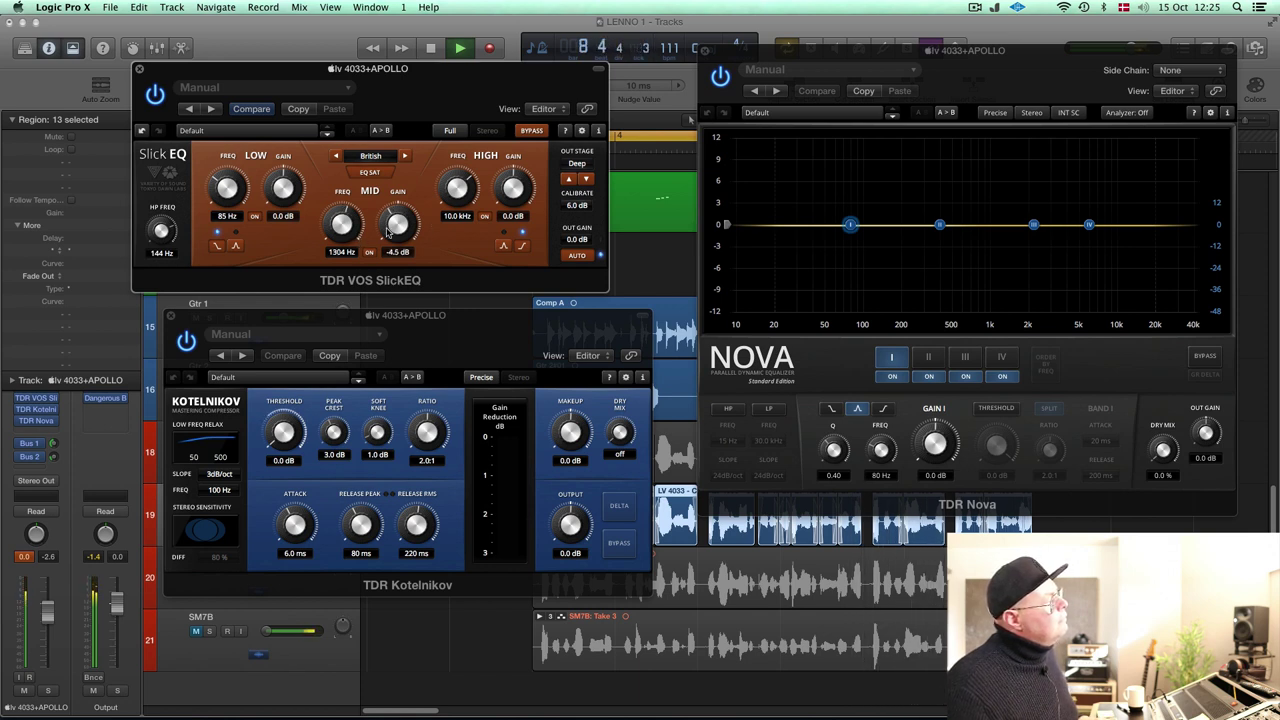
pyautogui.press('space')
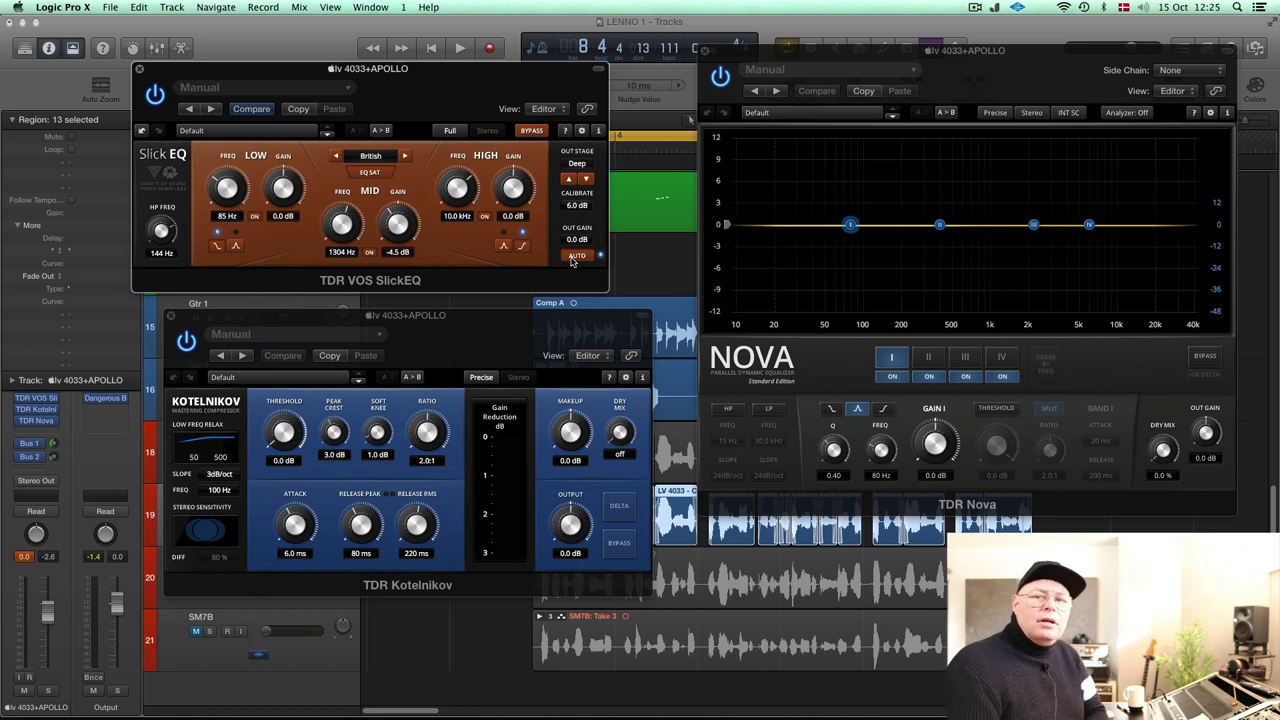
# During playback, change SlickEQ's high band to a bell at 17.4 kHz, auditioning an 18.0 dB boost before reducing it to about 4.0 dB.
pyautogui.press('space')
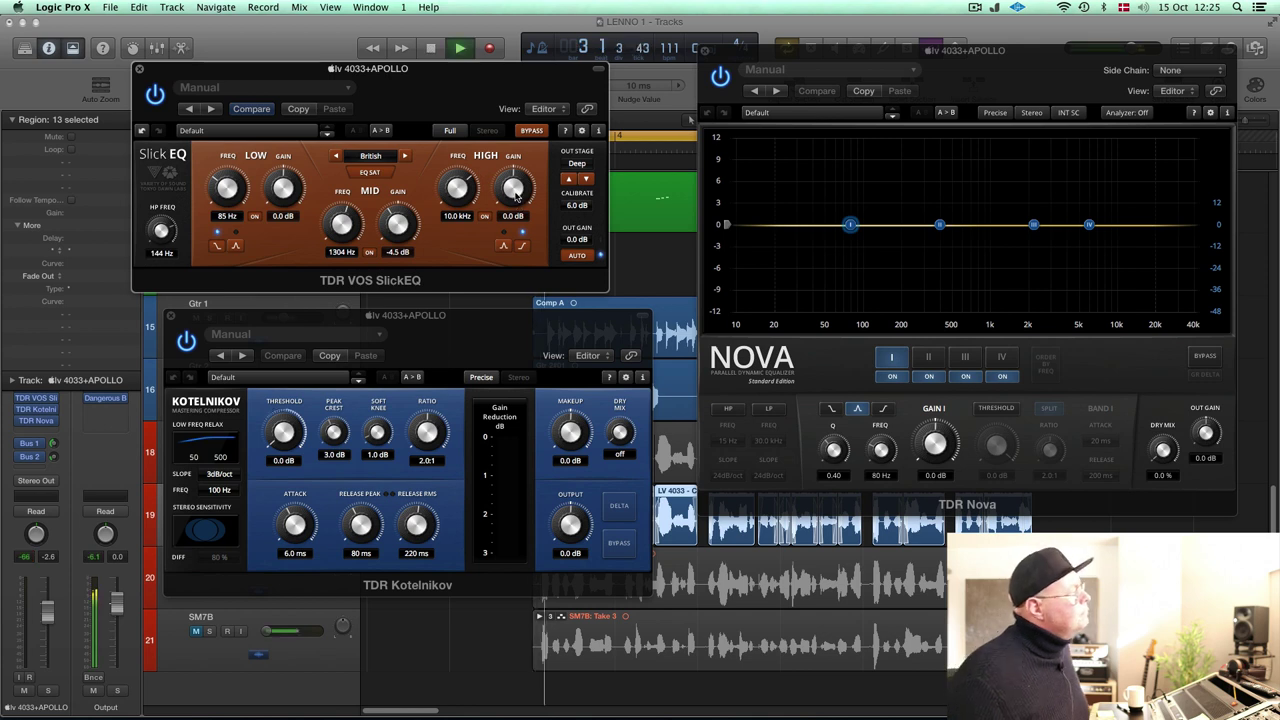
pyautogui.click(503, 245)
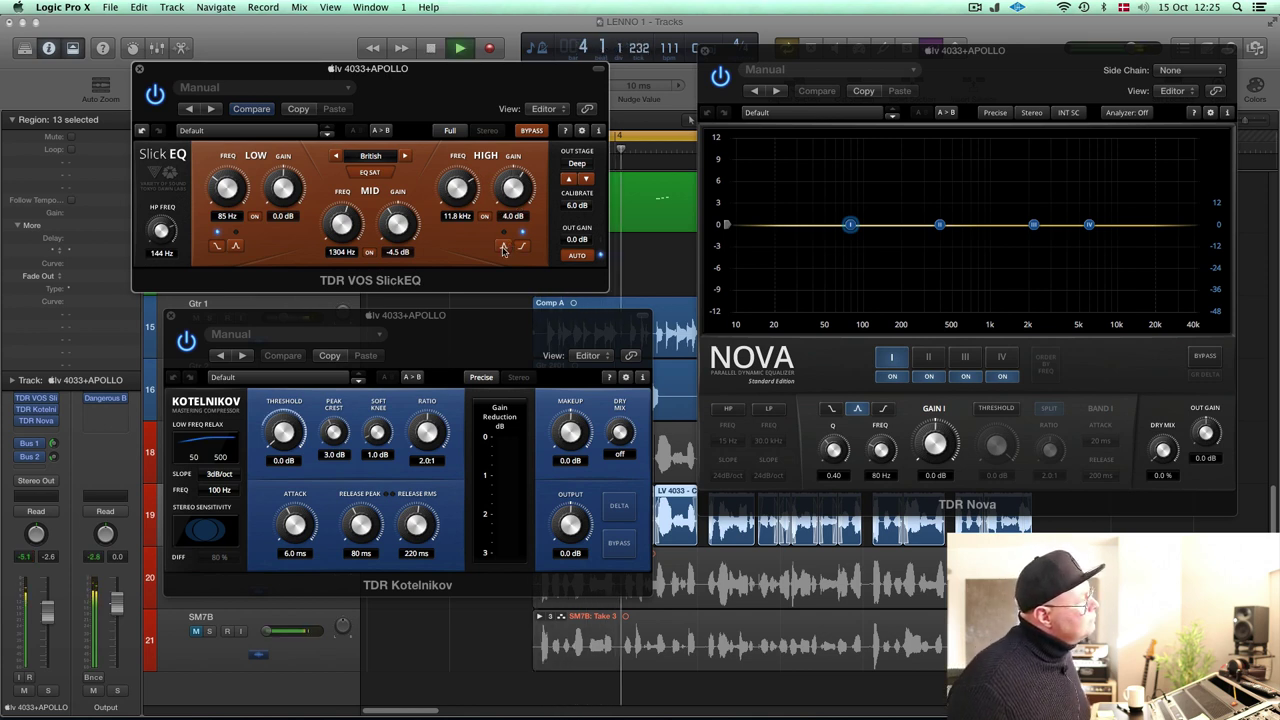
pyautogui.moveTo(508, 205); pyautogui.dragTo(507, 204)
pyautogui.scroll(1, 507, 204)
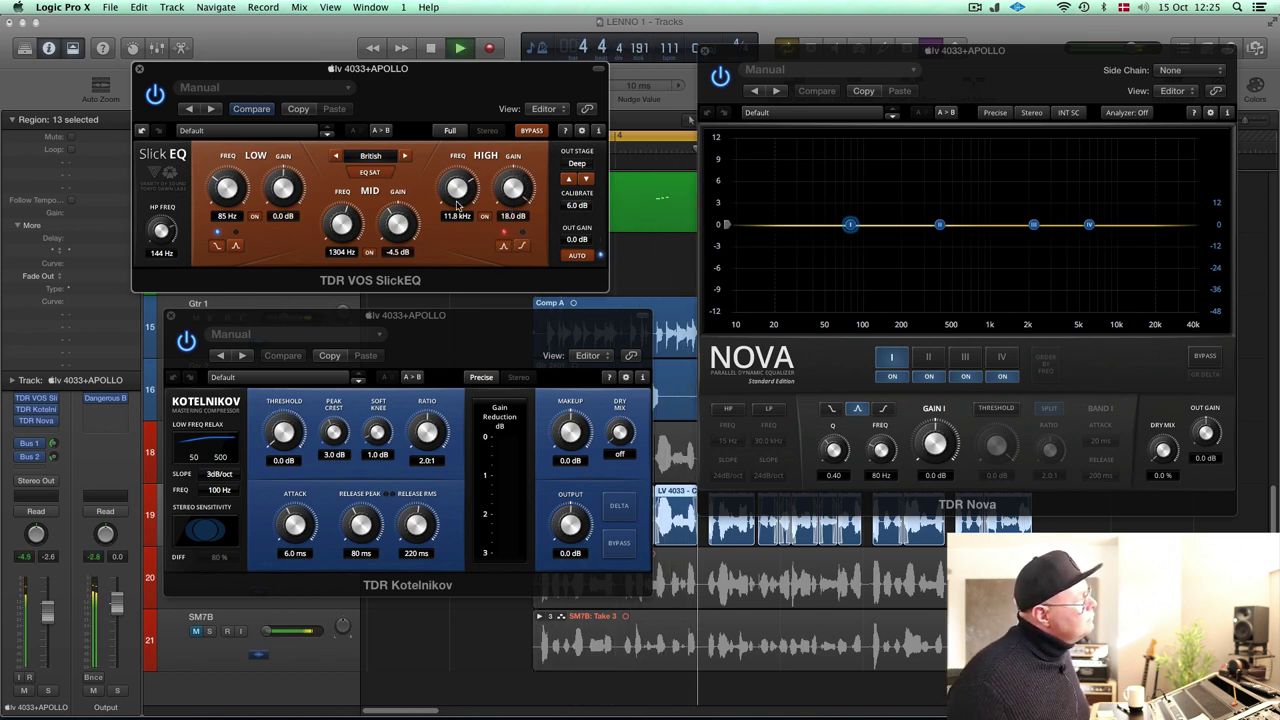
pyautogui.scroll(5, 457, 204)
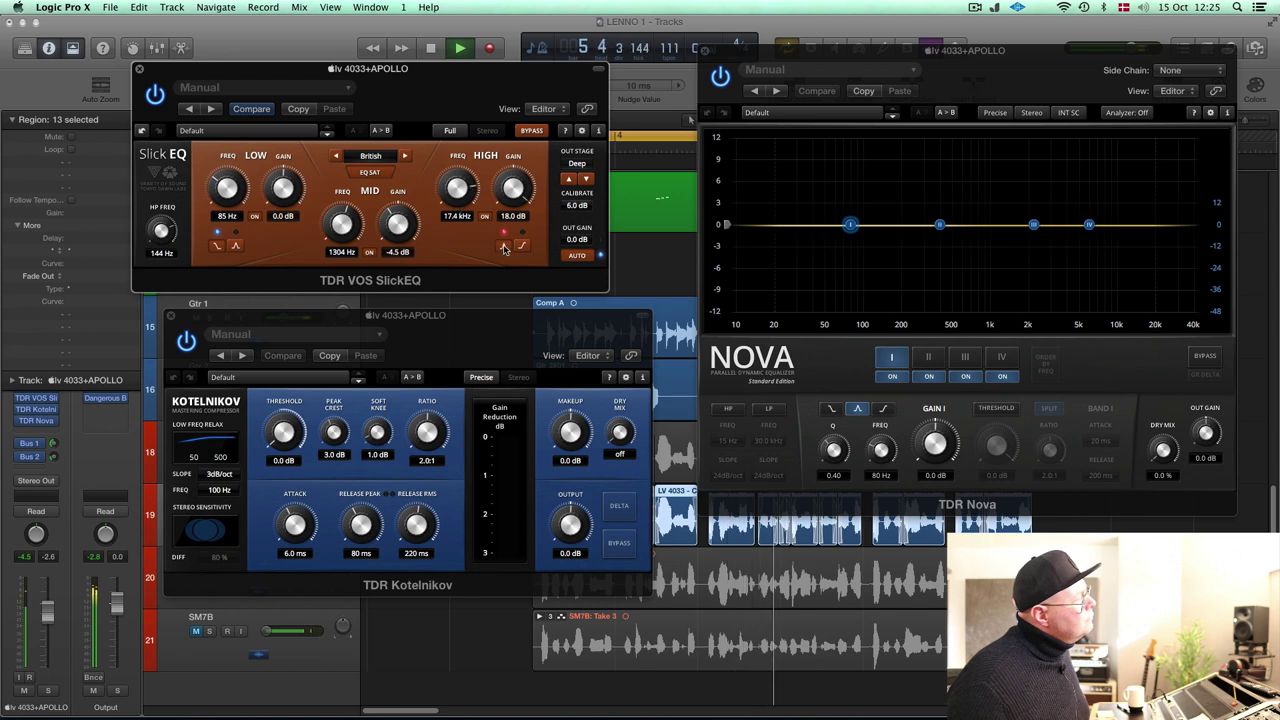
pyautogui.scroll(-7, 513, 195)
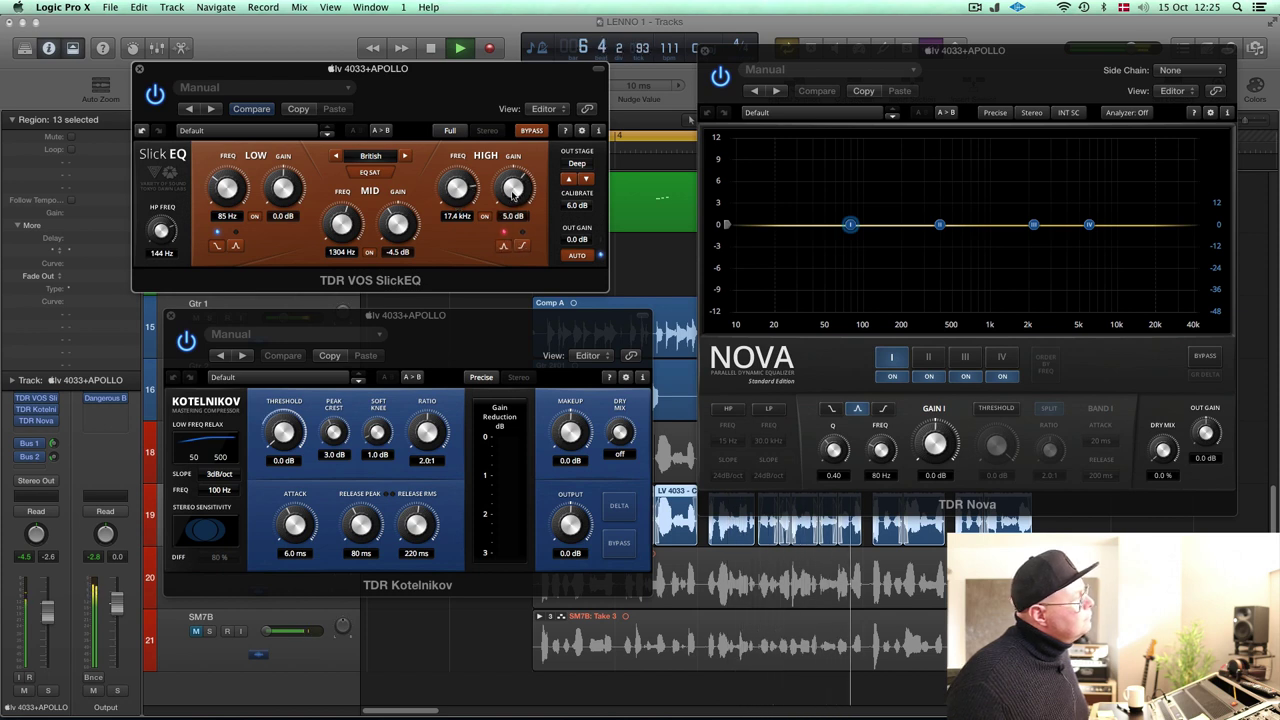
# Raise SlickEQ's high-pass to 187 Hz and sweep the low band as a 13.0 dB bell, settling at 451 Hz and -1.5 dB.
pyautogui.scroll(1, 163, 232)
pyautogui.scroll(3, 163, 232)
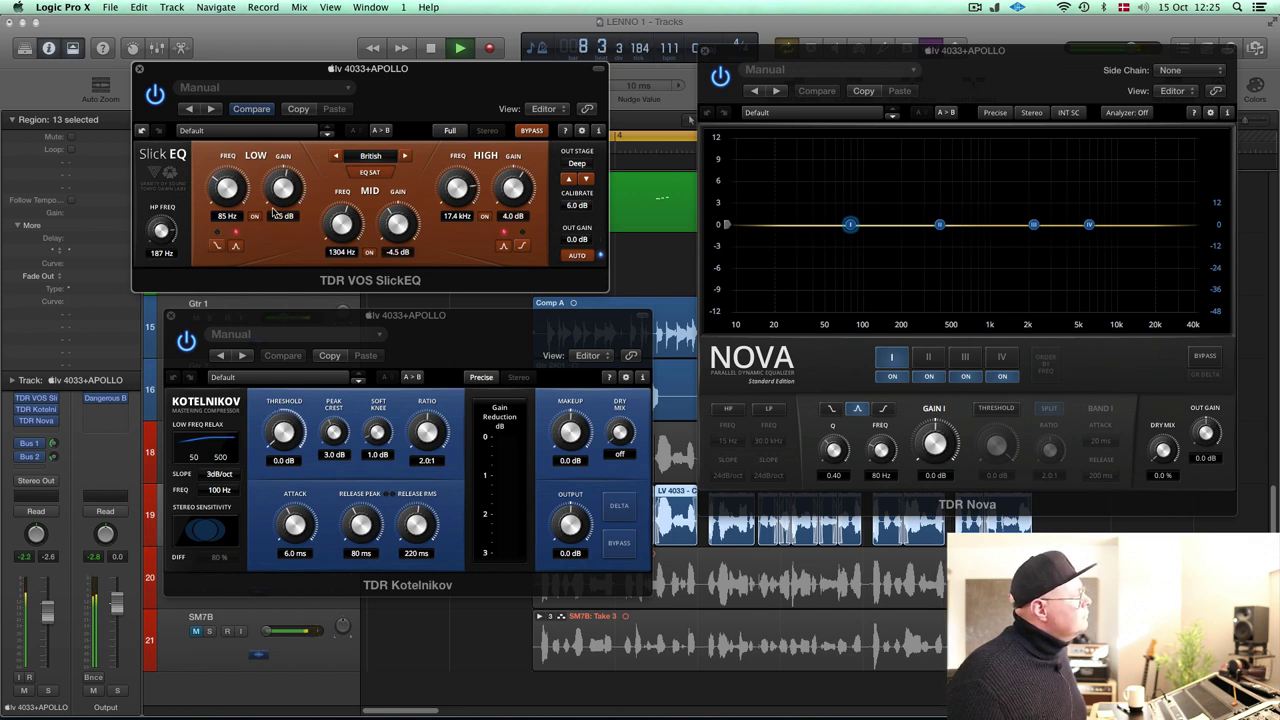
pyautogui.scroll(5, 243, 203)
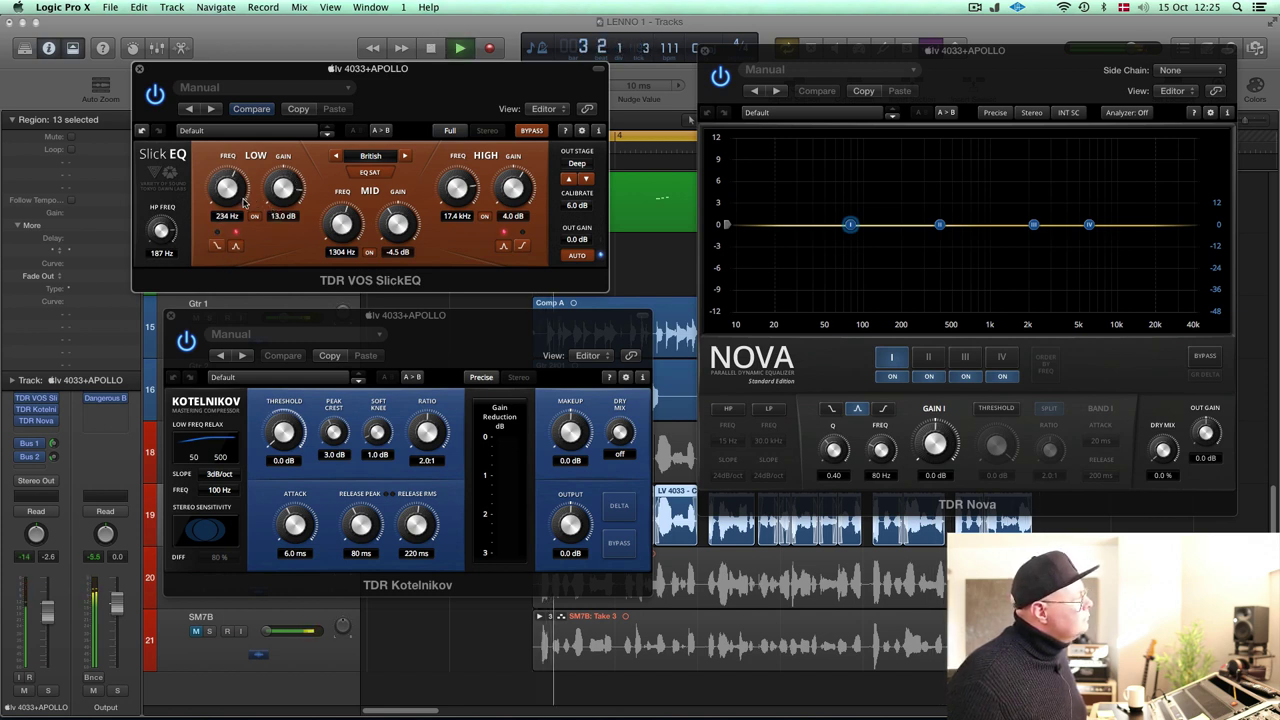
pyautogui.scroll(-6, 243, 203)
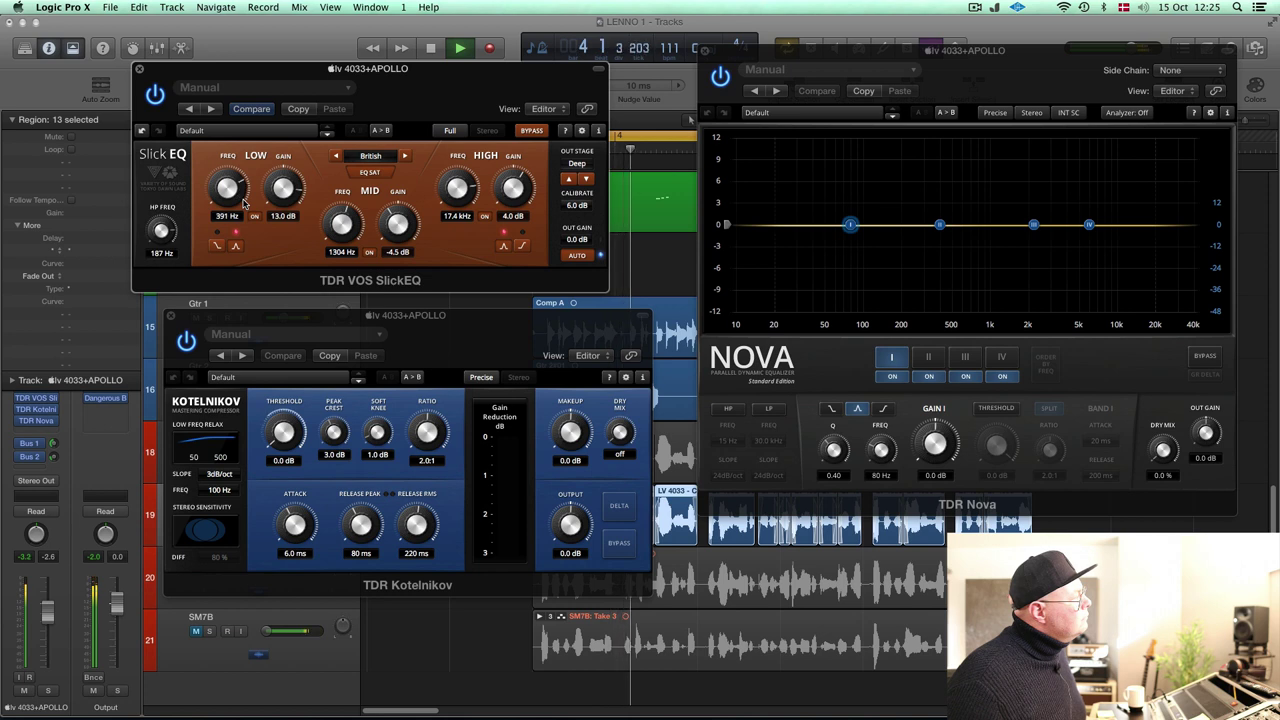
pyautogui.scroll(-3, 243, 203)
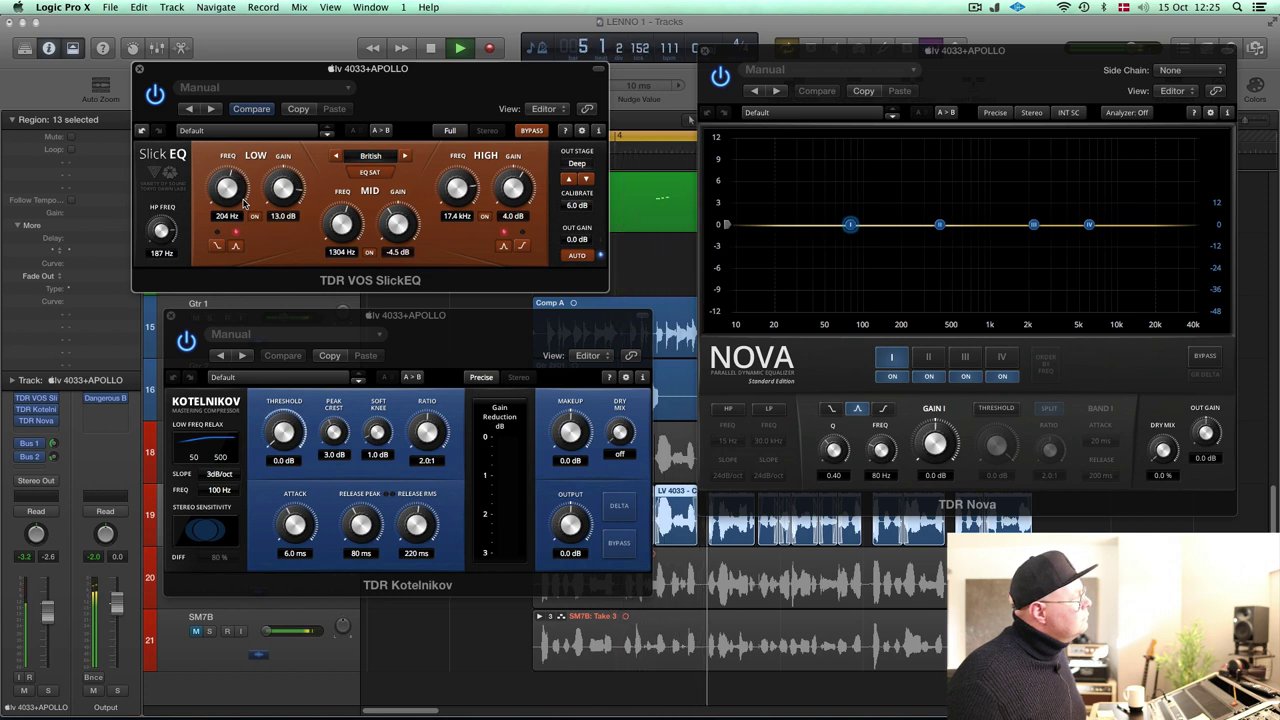
pyautogui.scroll(3, 243, 203)
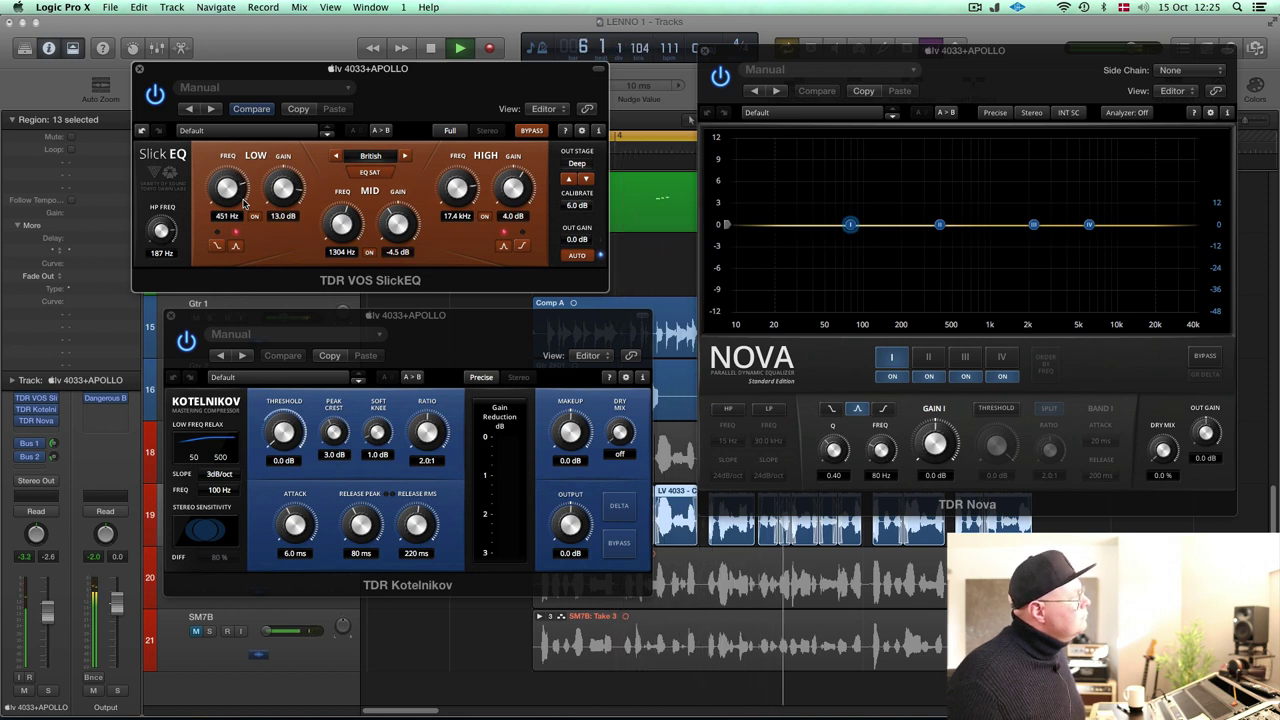
pyautogui.scroll(-5, 295, 202)
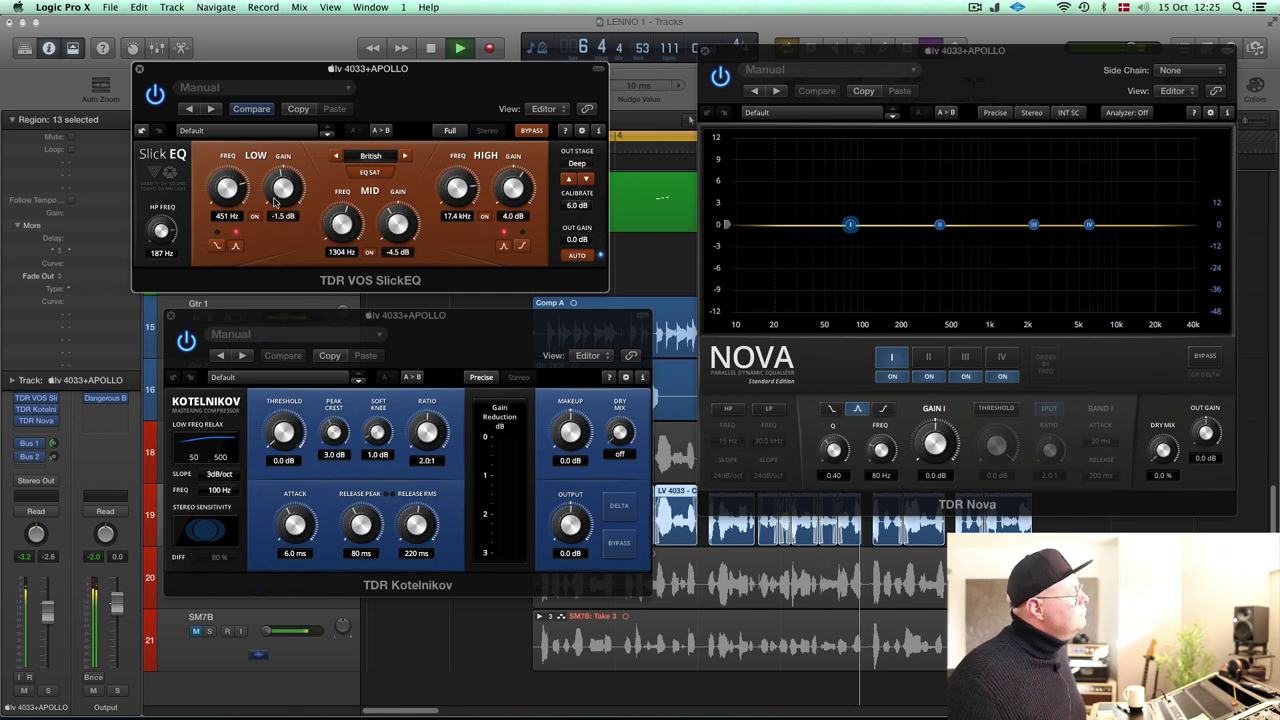
pyautogui.press('space')
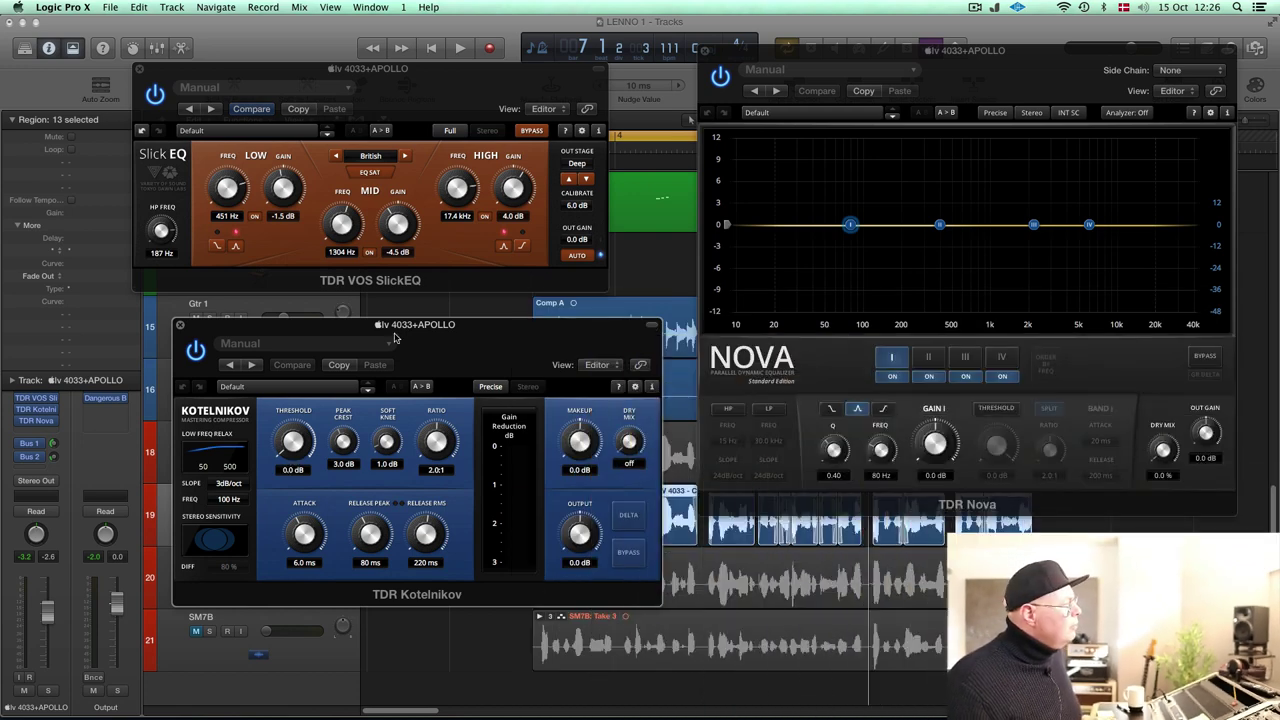
# Move the Kotelnikov window slightly lower and bring its threshold down to -36.0 dB during playback.
pyautogui.moveTo(406, 327)
pyautogui.mouseDown()
pyautogui.moveTo(450, 374)
pyautogui.moveTo(398, 350)
pyautogui.mouseUp()
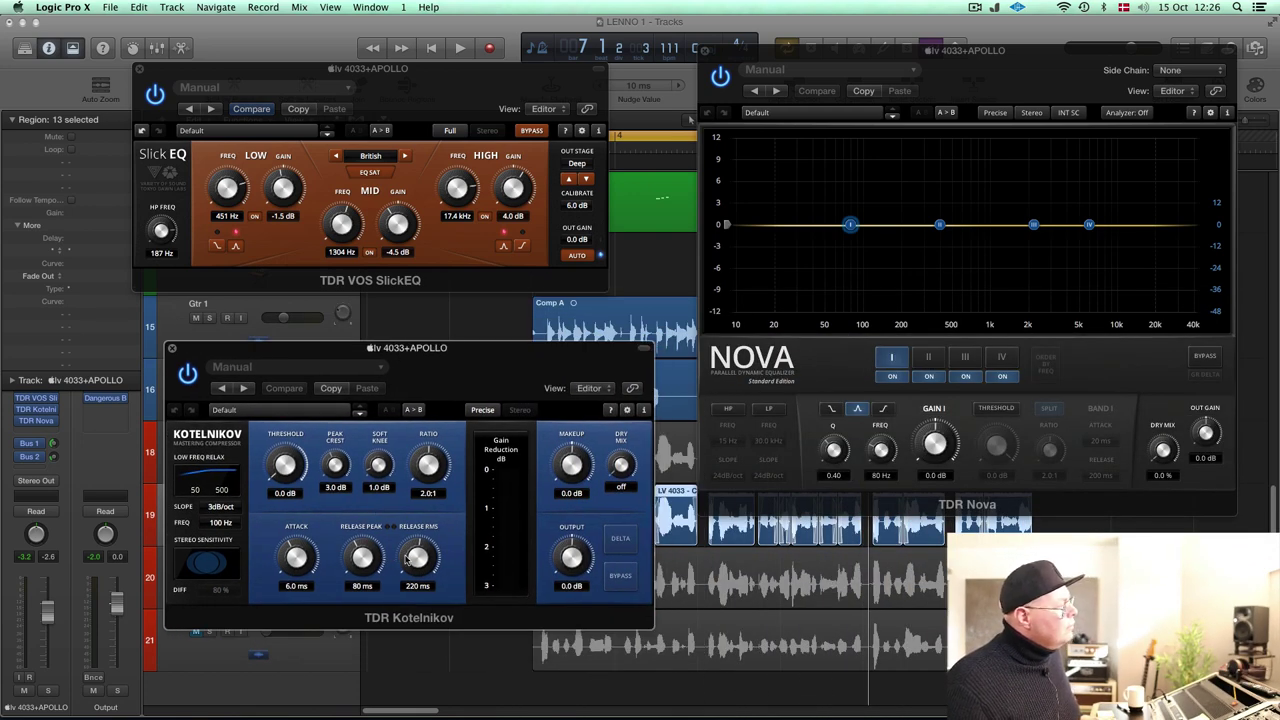
pyautogui.press('space')
pyautogui.moveTo(284, 462); pyautogui.dragTo(284, 468)
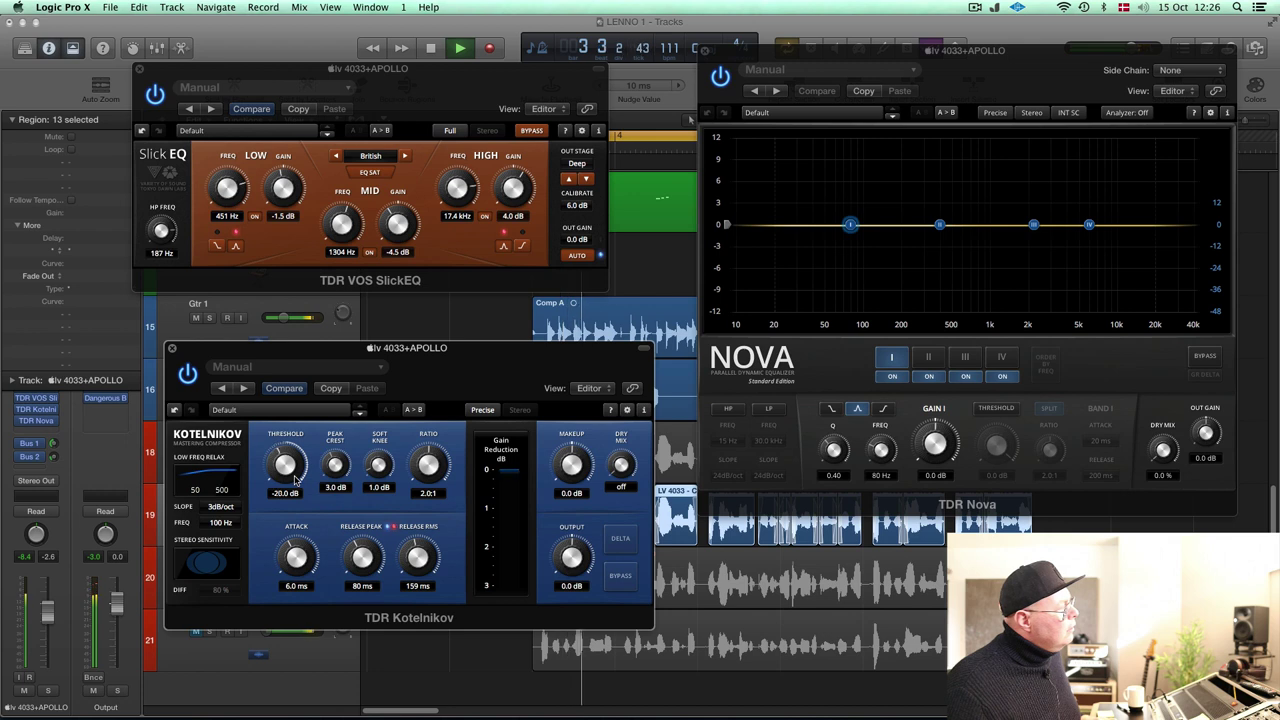
pyautogui.moveTo(295, 480); pyautogui.dragTo(298, 522)
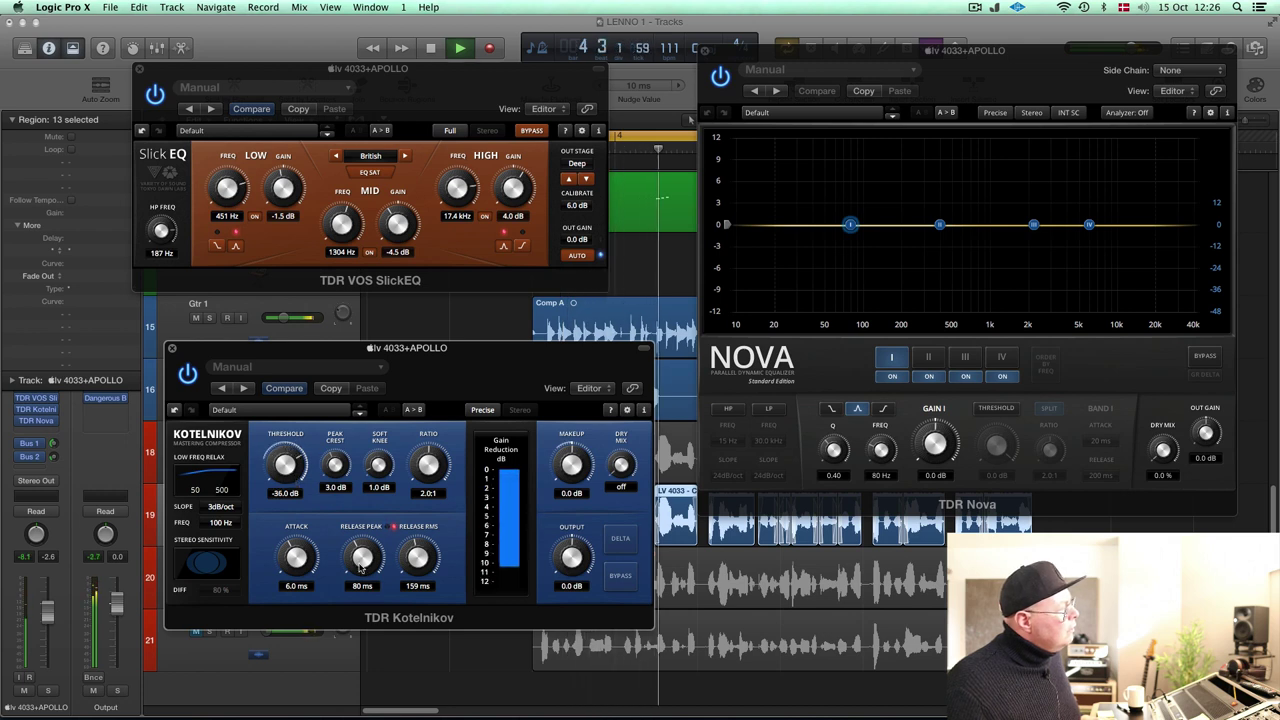
# Set Kotelnikov's attack to 5.5 ms, peak release to 47 ms, RMS release to 115 ms, soft knee to 2.2 dB and ratio to 2.5:1.
pyautogui.moveTo(361, 565); pyautogui.dragTo(303, 570)
pyautogui.moveTo(414, 555); pyautogui.dragTo(363, 567)
pyautogui.moveTo(379, 470); pyautogui.dragTo(420, 468)
# Switch Kotelnikov's meter to total gain, balance makeup to 6.9 dB, and lengthen peak release to 52 ms and RMS release to 145 ms.
pyautogui.moveTo(571, 470); pyautogui.dragTo(571, 462)
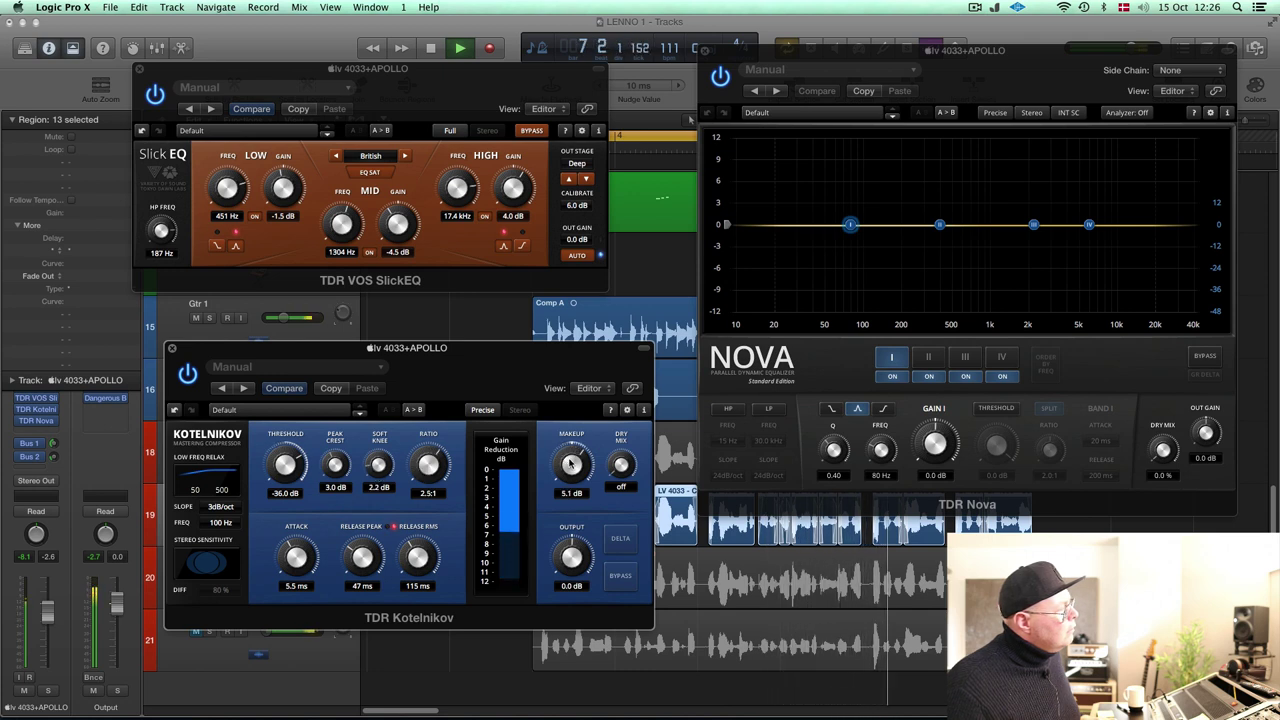
pyautogui.click(503, 451)
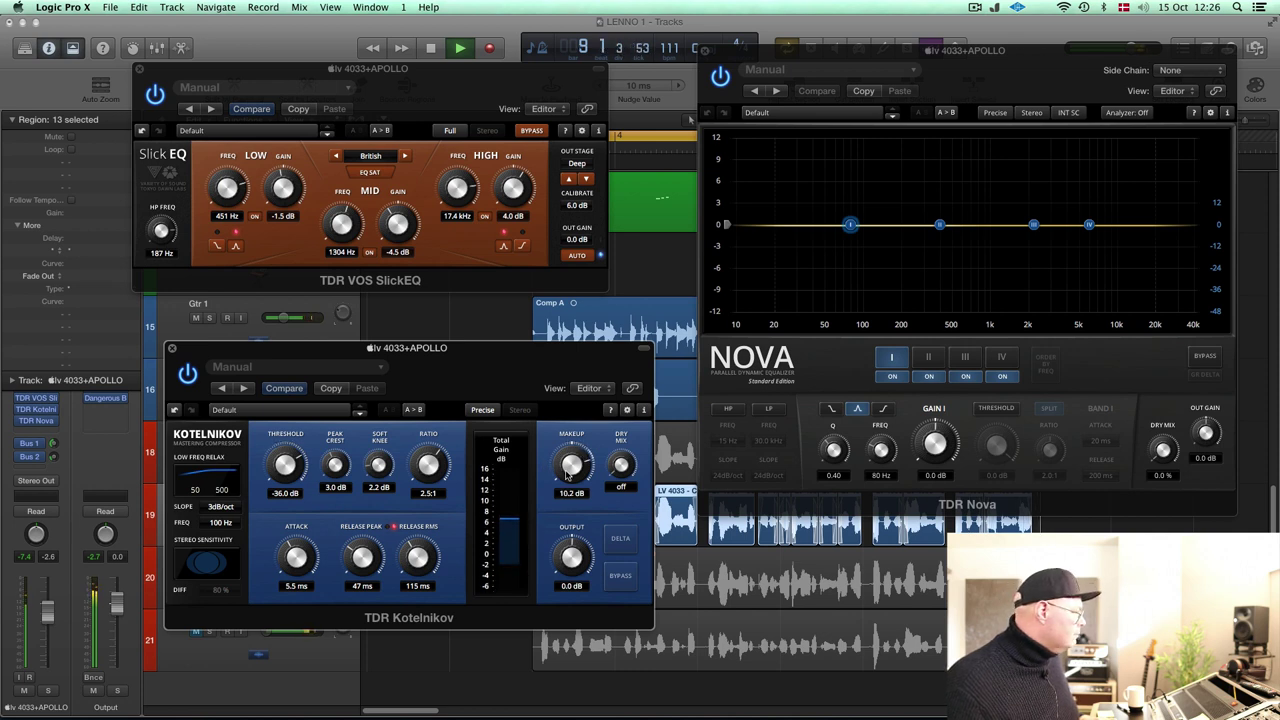
pyautogui.moveTo(567, 475); pyautogui.dragTo(561, 478)
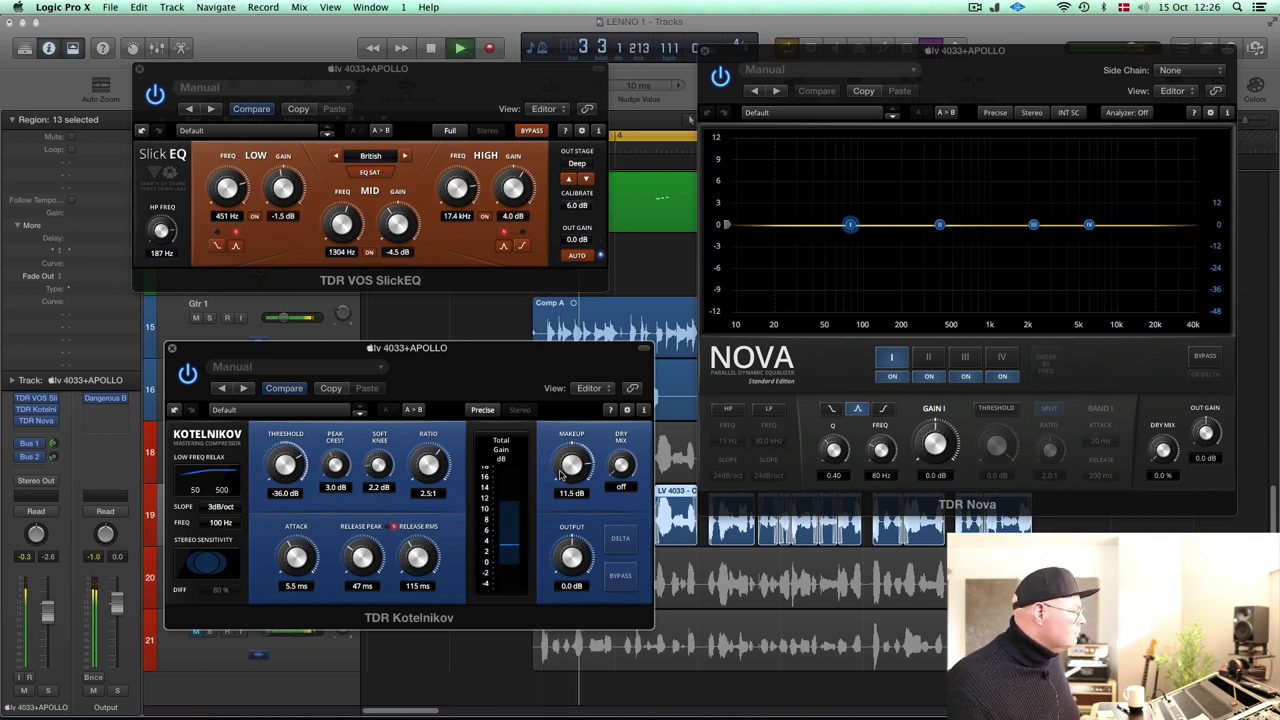
pyautogui.scroll(-5, 561, 476)
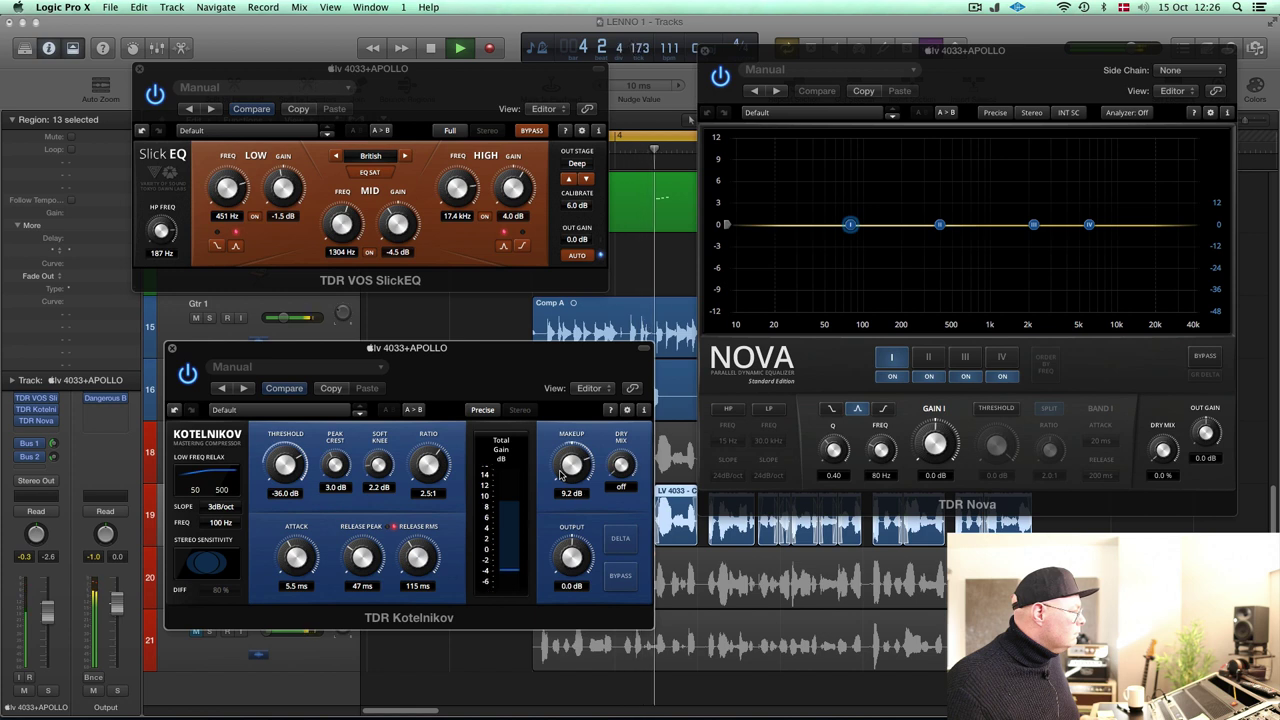
pyautogui.scroll(-2, 561, 476)
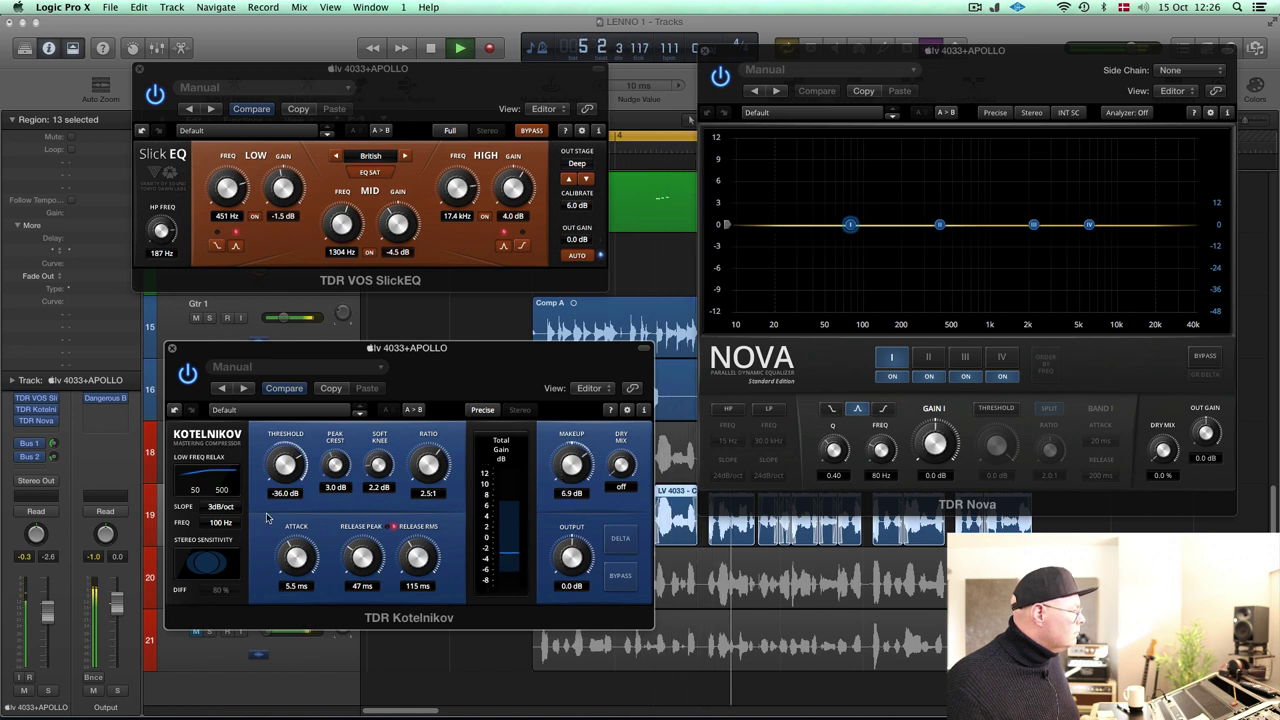
pyautogui.scroll(3, 432, 572)
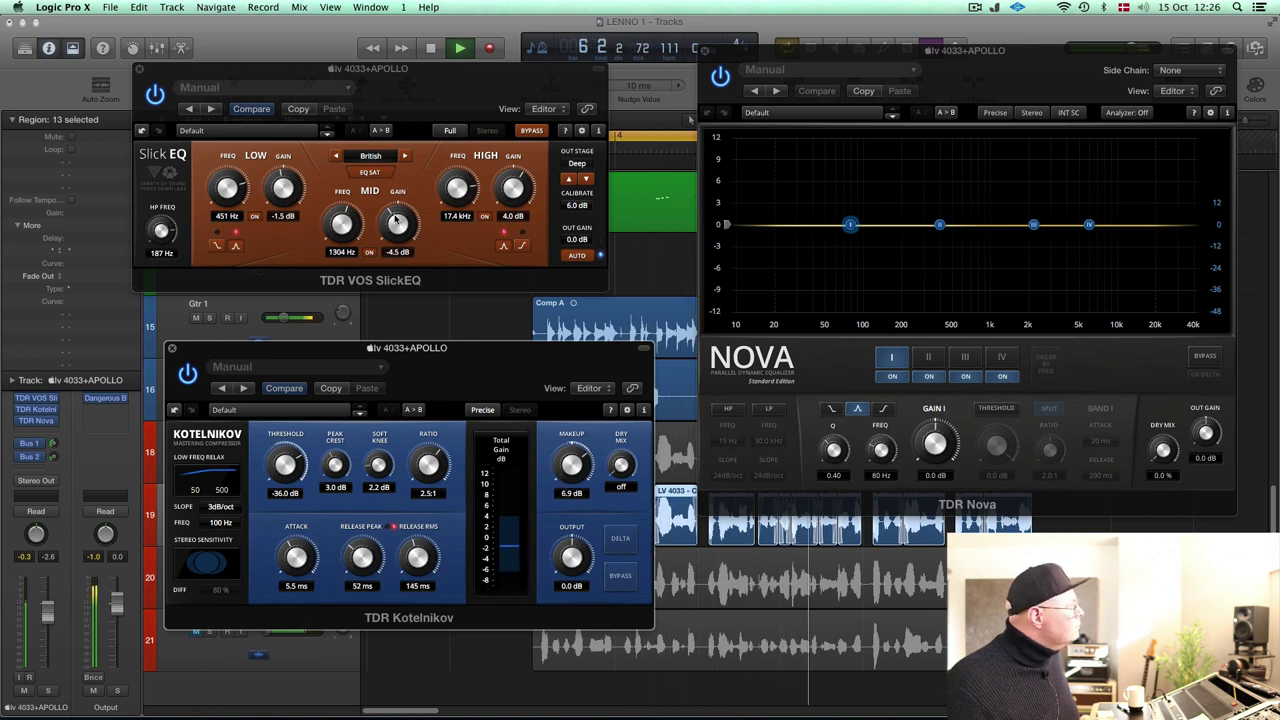
# Change SlickEQ's high band to a 3.0 dB shelf at 7.2 kHz and raise the high-pass frequency to 219 Hz.
pyautogui.scroll(-2, 517, 187)
pyautogui.scroll(-4, 451, 200)
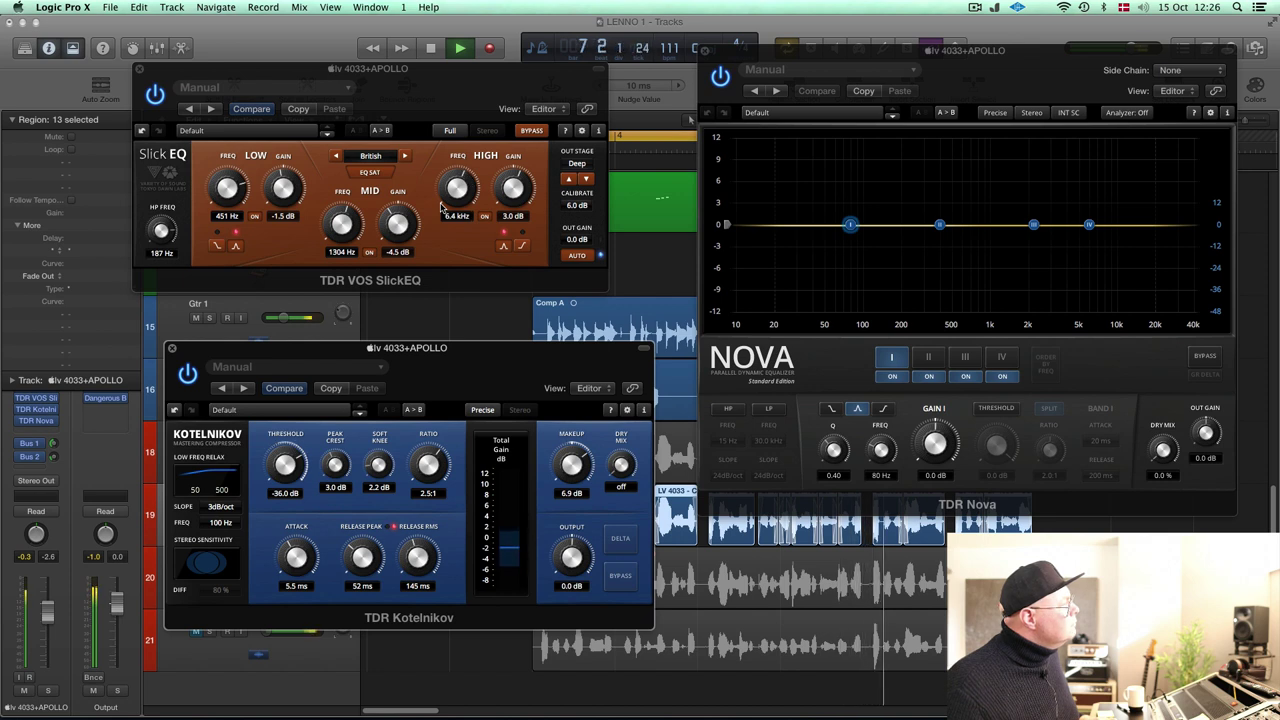
pyautogui.click(510, 206)
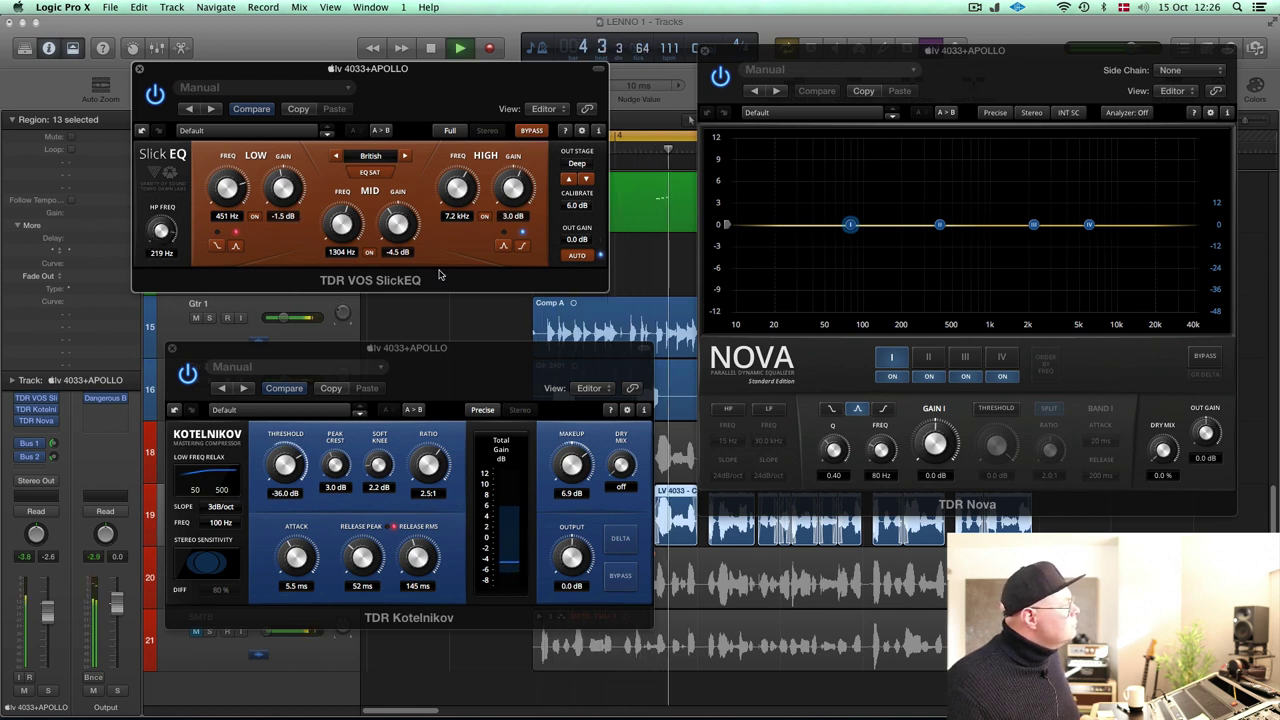
# Fine-tune SlickEQ's high-pass frequency, low band and mid band by ear during playback.
pyautogui.moveTo(162, 245); pyautogui.dragTo(162, 245)
pyautogui.moveTo(233, 197); pyautogui.dragTo(272, 193)
pyautogui.moveTo(350, 213); pyautogui.dragTo(349, 221)
# Stop playback, close the SlickEQ and Kotelnikov windows, and play the cycle again with only Nova open.
pyautogui.press('space')
pyautogui.click(139, 70)
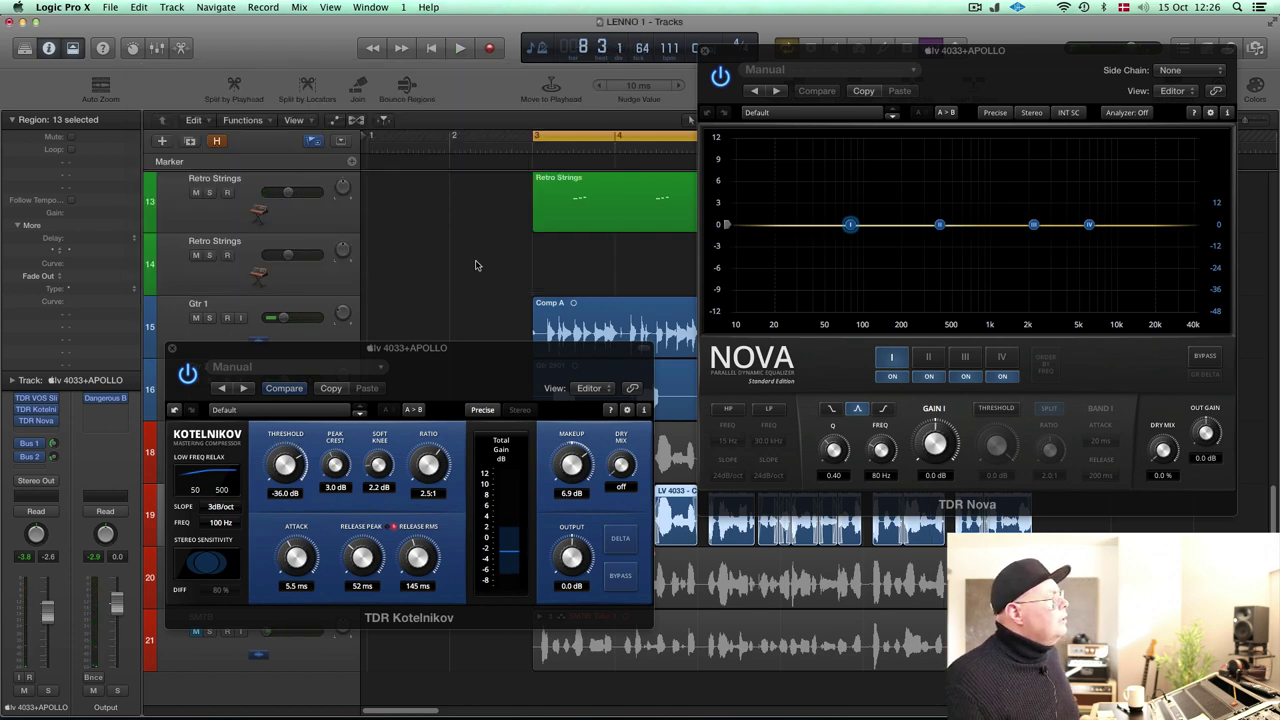
pyautogui.click(171, 347)
pyautogui.press('space')
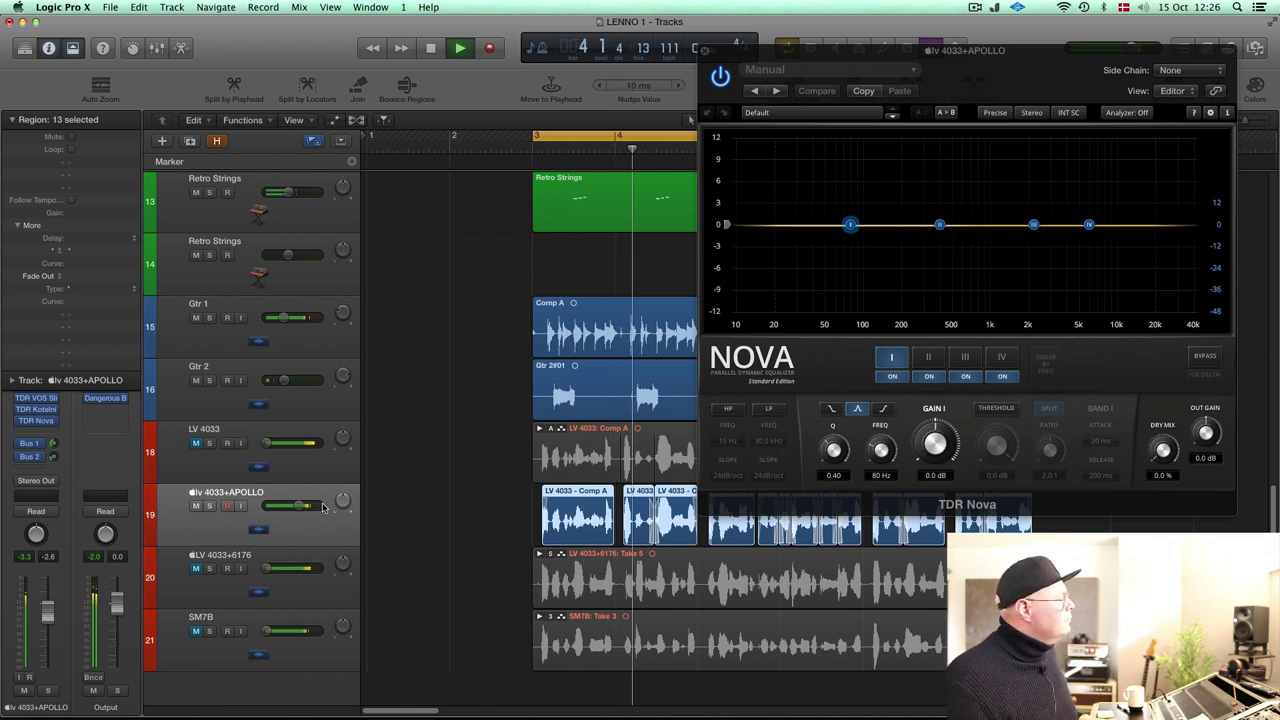
# Raise the lv 4033+APOLLO track's volume slightly during playback, and reopen its Nova window.
pyautogui.moveTo(297, 505); pyautogui.dragTo(306, 505)
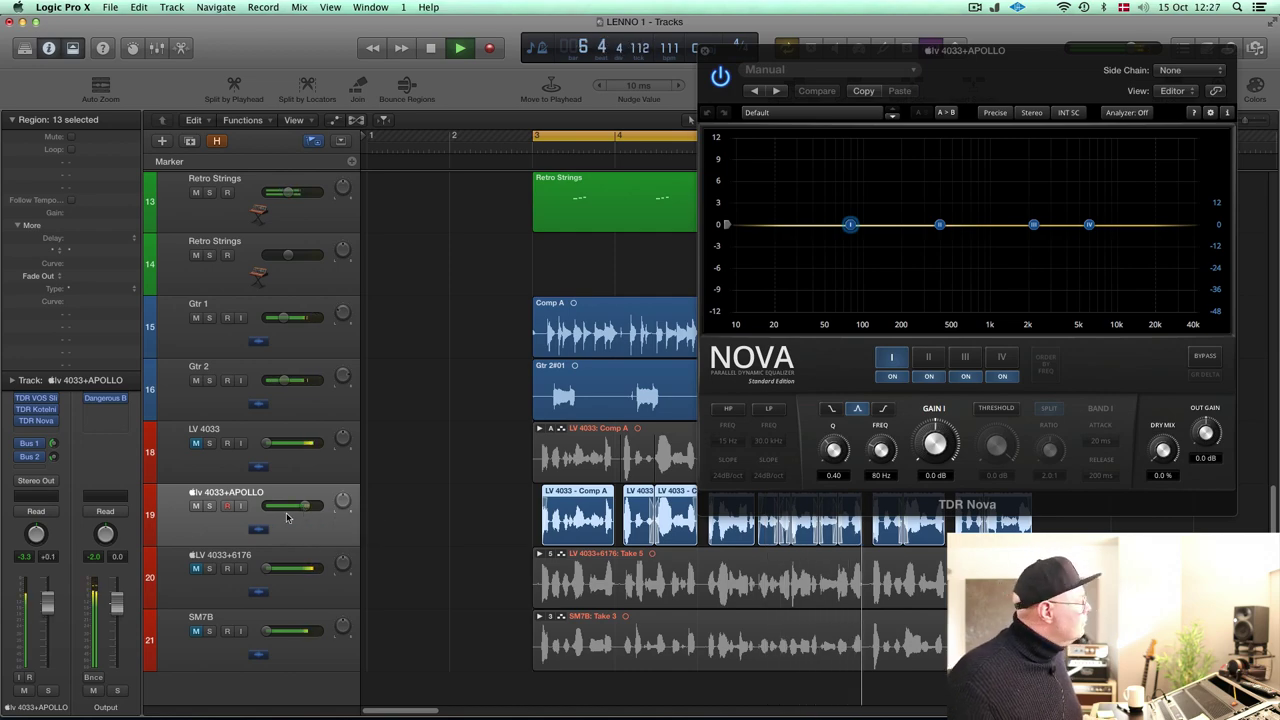
pyautogui.press('space')
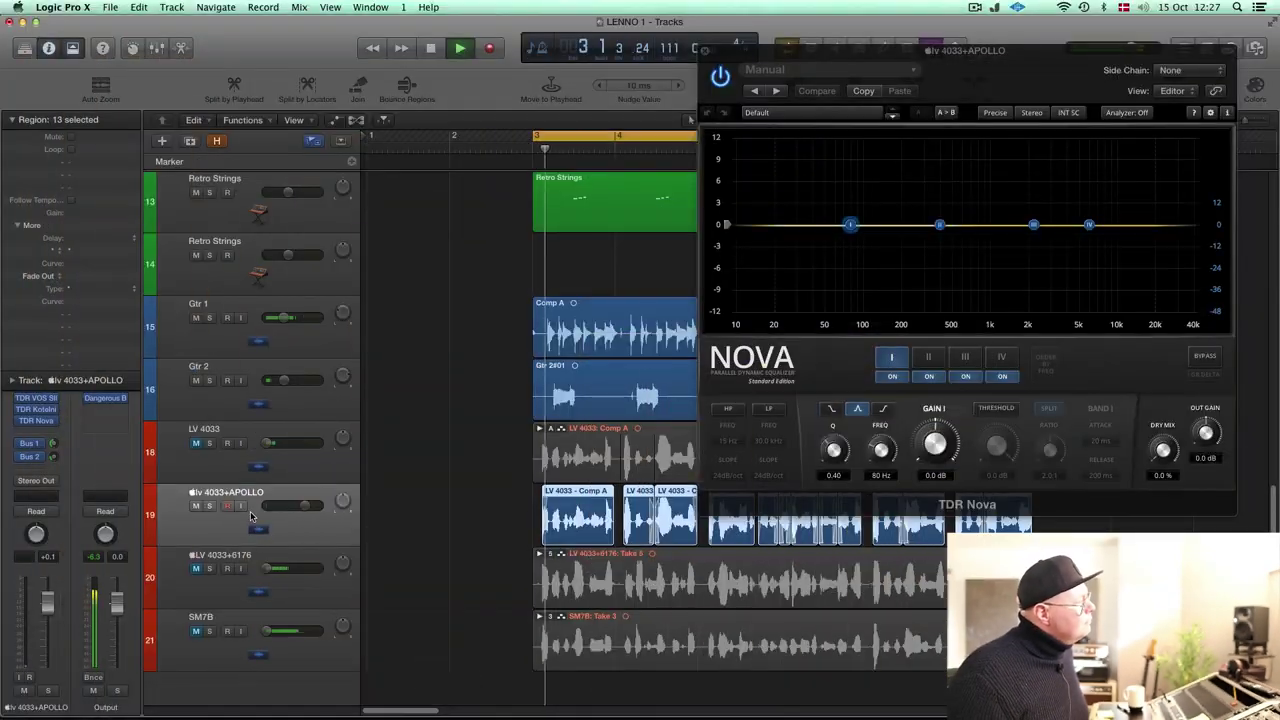
pyautogui.click(37, 421)
pyautogui.click(37, 421)
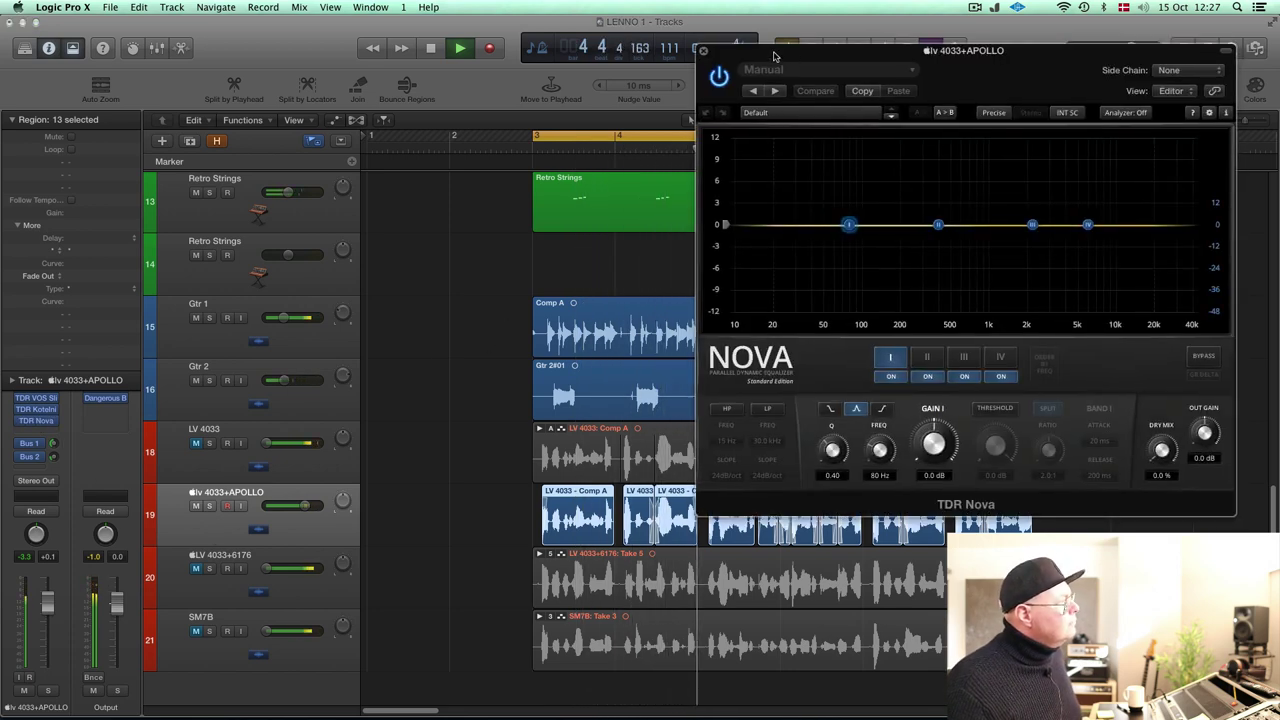
# Stop playback and solo the lv 4033+APOLLO track.
pyautogui.press('space')
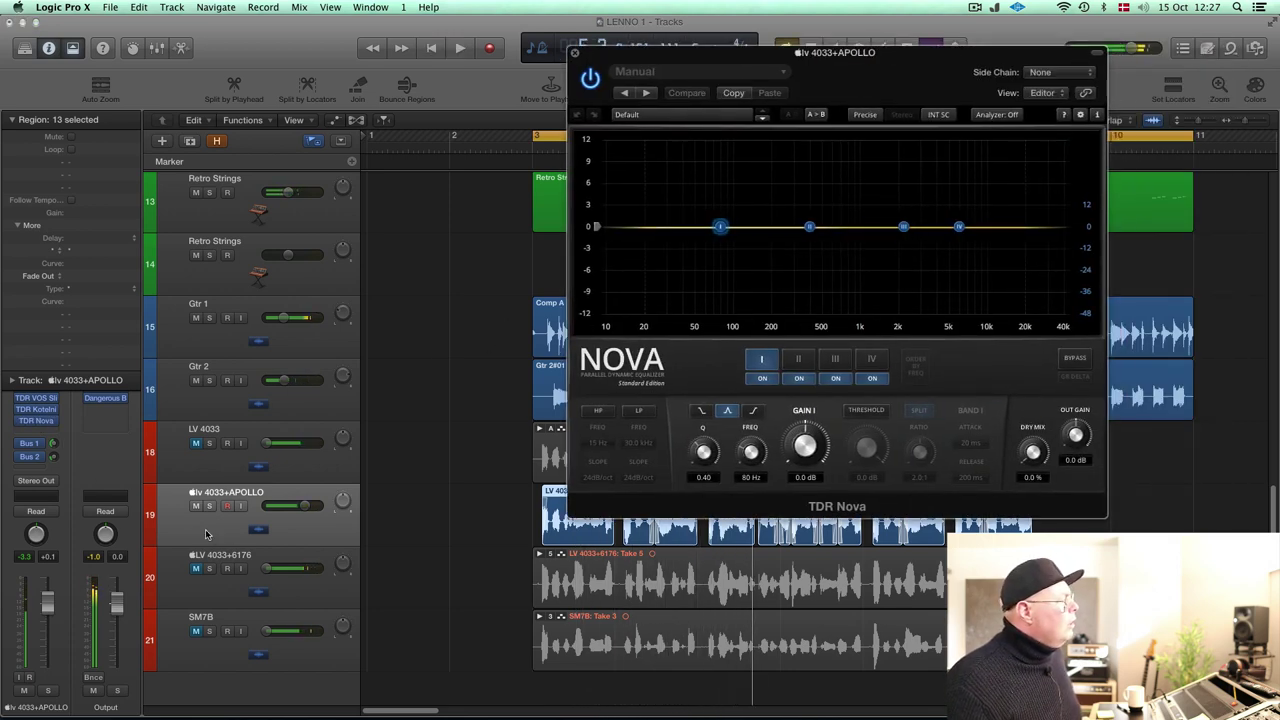
pyautogui.click(210, 508)
pyautogui.click(210, 507)
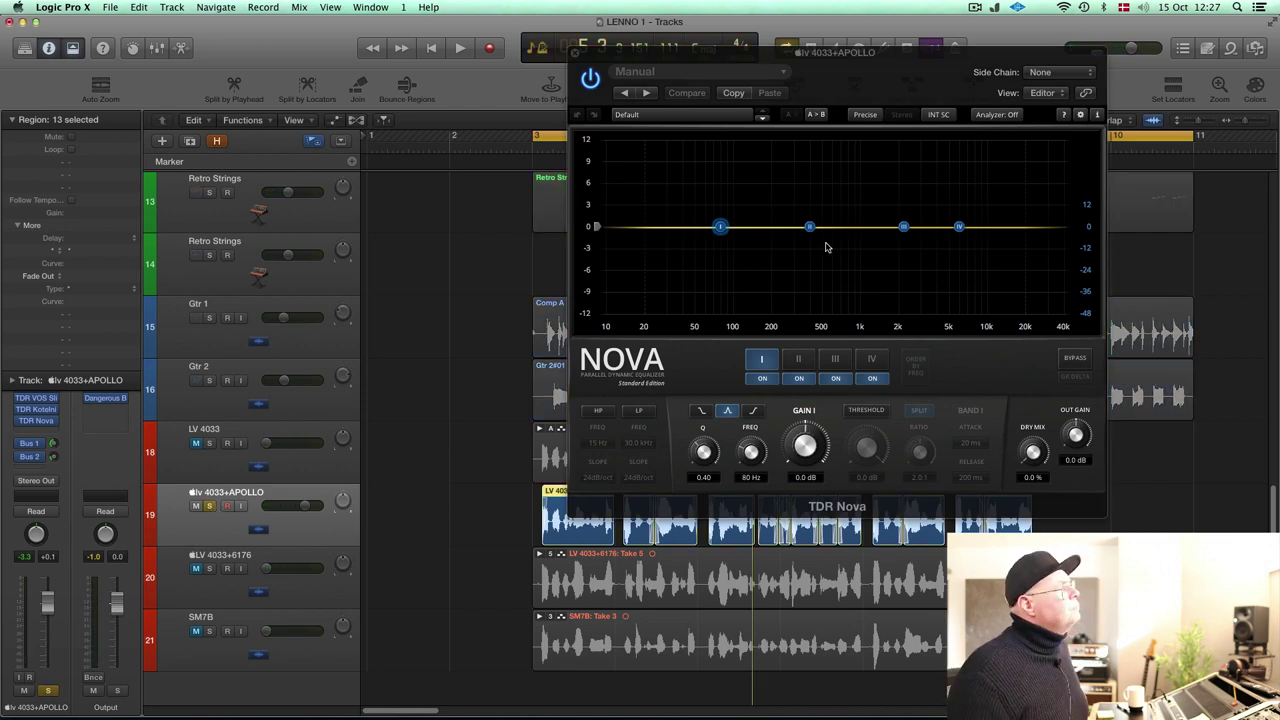
# Try enabling threshold dynamics on all four Nova bands together, with 4.2 ms attack, 81 ms release and the first band at 305 Hz.
pyautogui.moveTo(703, 201); pyautogui.dragTo(1014, 268)
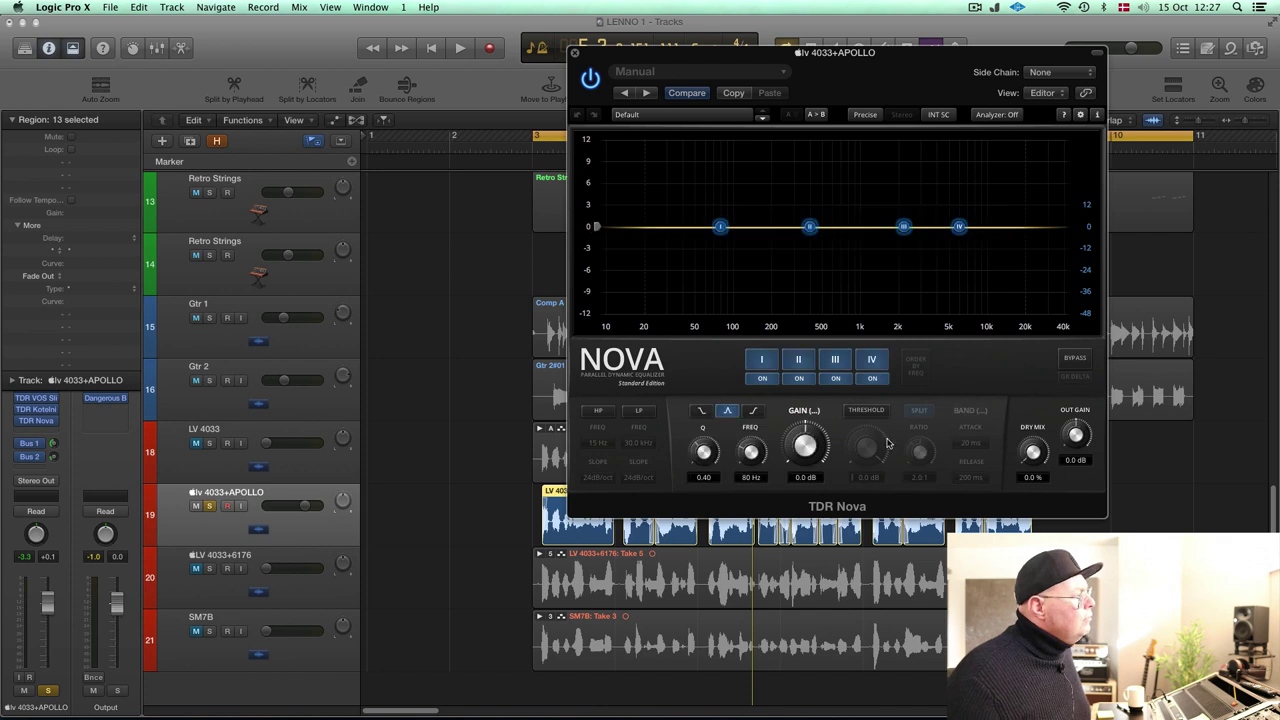
pyautogui.click(866, 411)
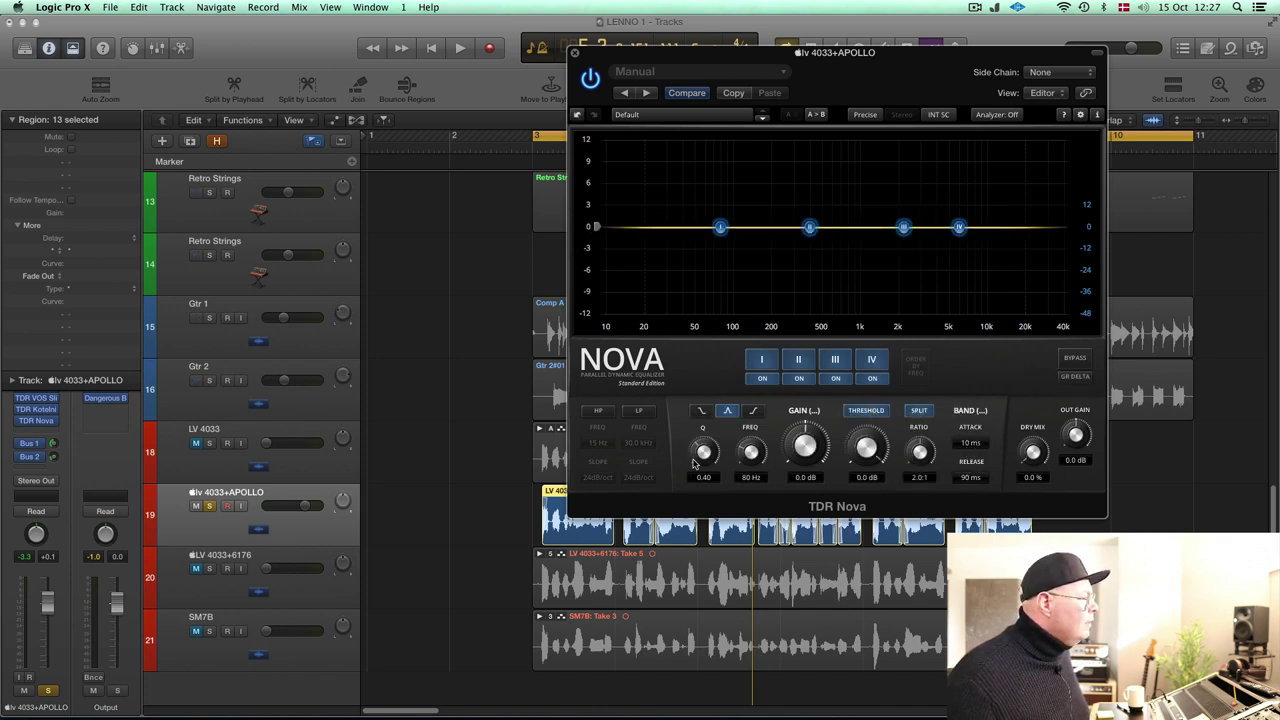
pyautogui.moveTo(753, 460); pyautogui.dragTo(822, 437)
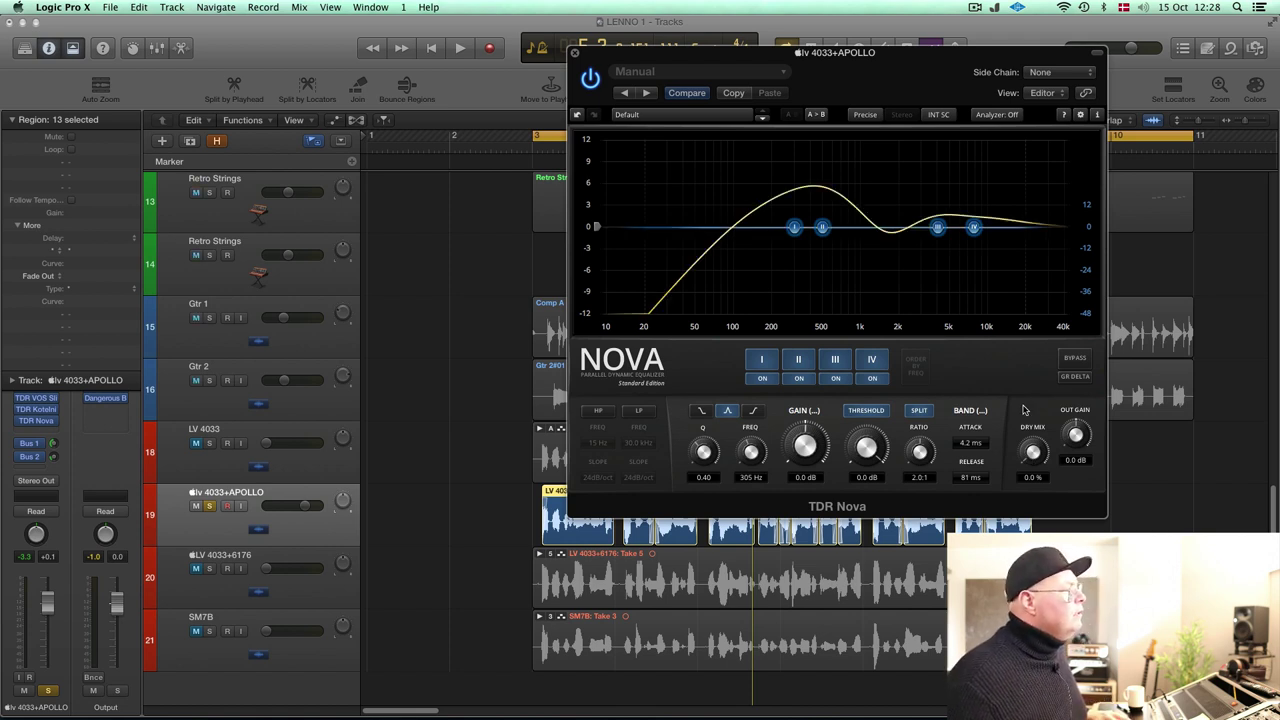
# Try a narrow 1.2 dB boost at 174 Hz with a Q of 1.84 on all four Nova bands.
pyautogui.press('space')
pyautogui.click(795, 229)
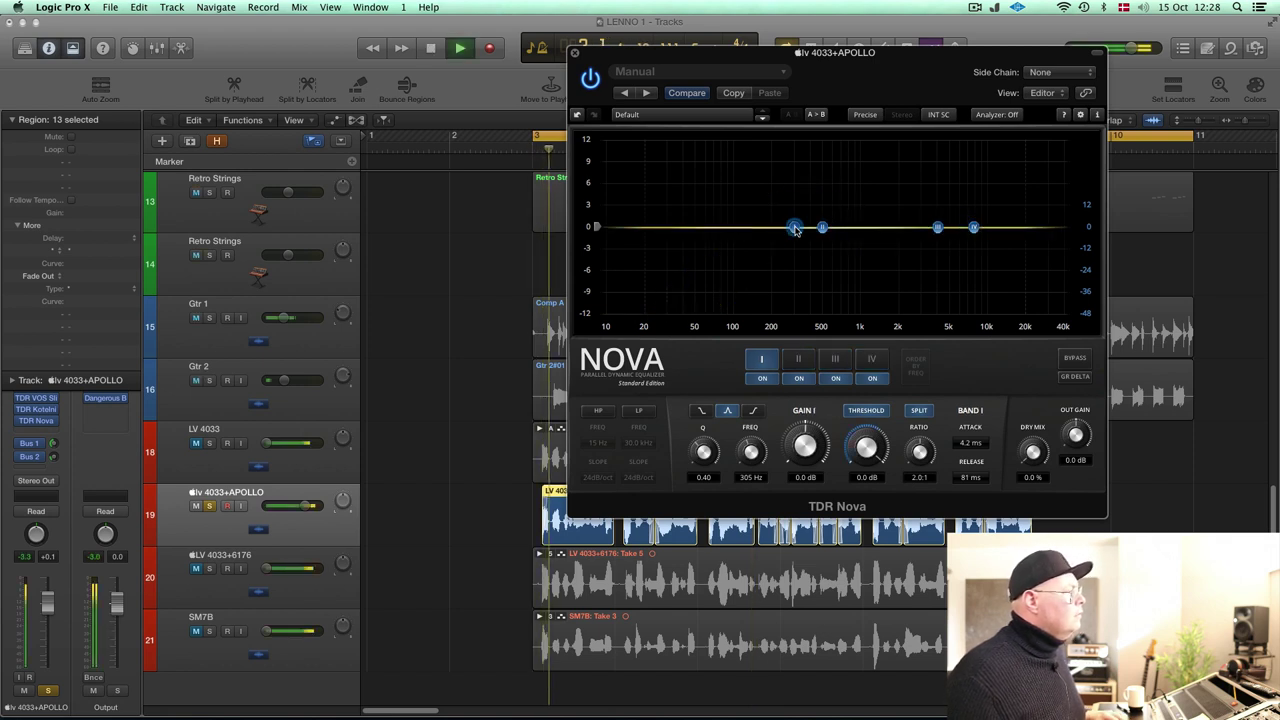
pyautogui.moveTo(795, 229); pyautogui.dragTo(992, 189)
pyautogui.press('space')
pyautogui.scroll(5, 750, 467)
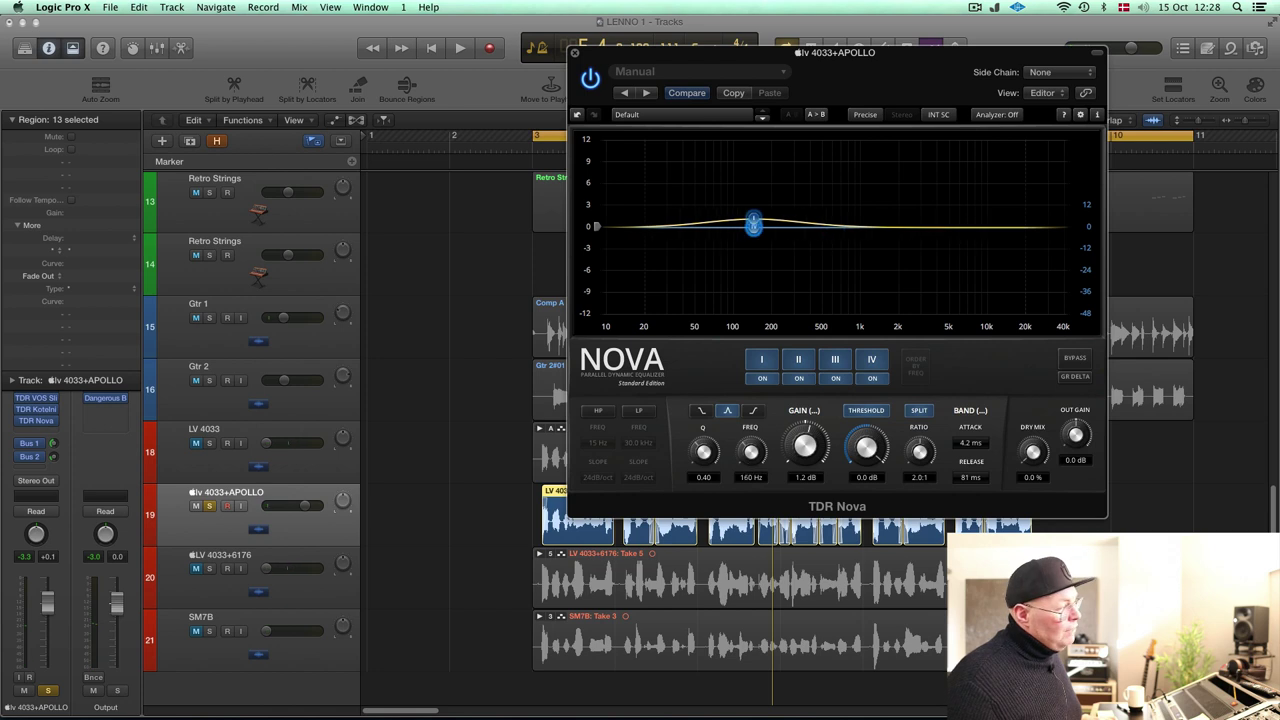
pyautogui.scroll(5, 710, 470)
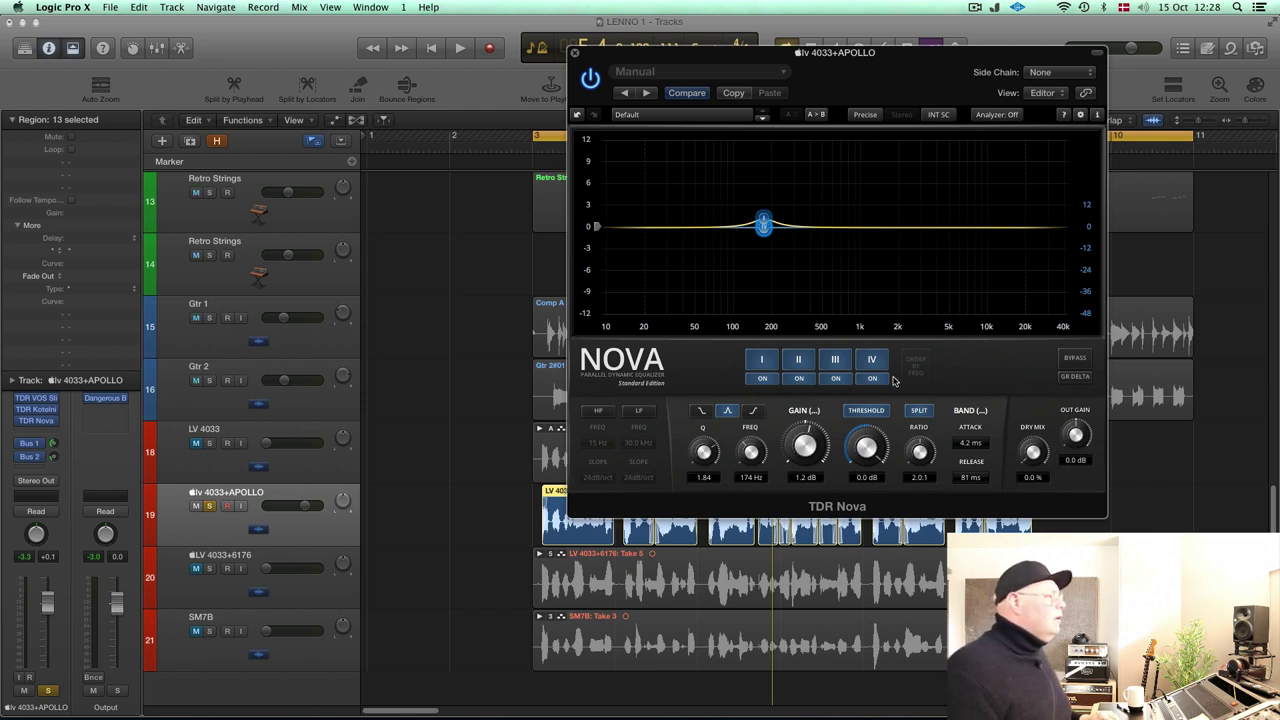
# Reset Nova by loading its Minimum preset.
pyautogui.click(670, 75)
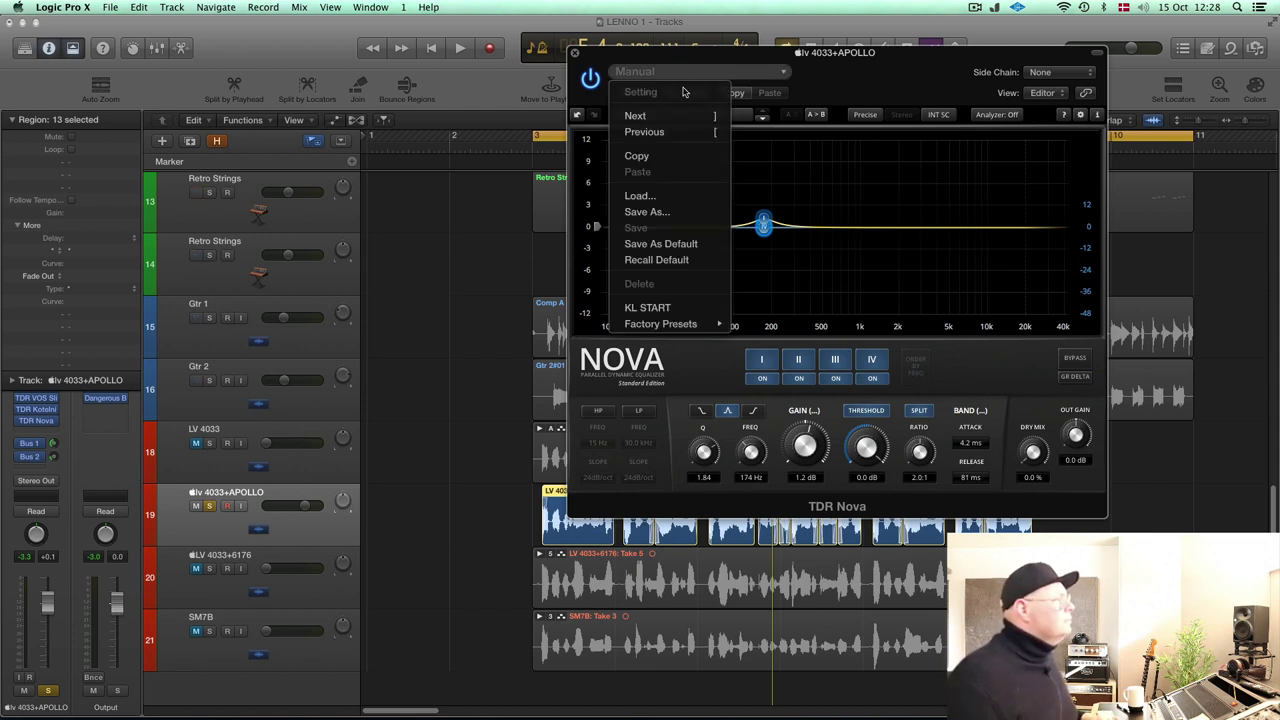
pyautogui.click(659, 260)
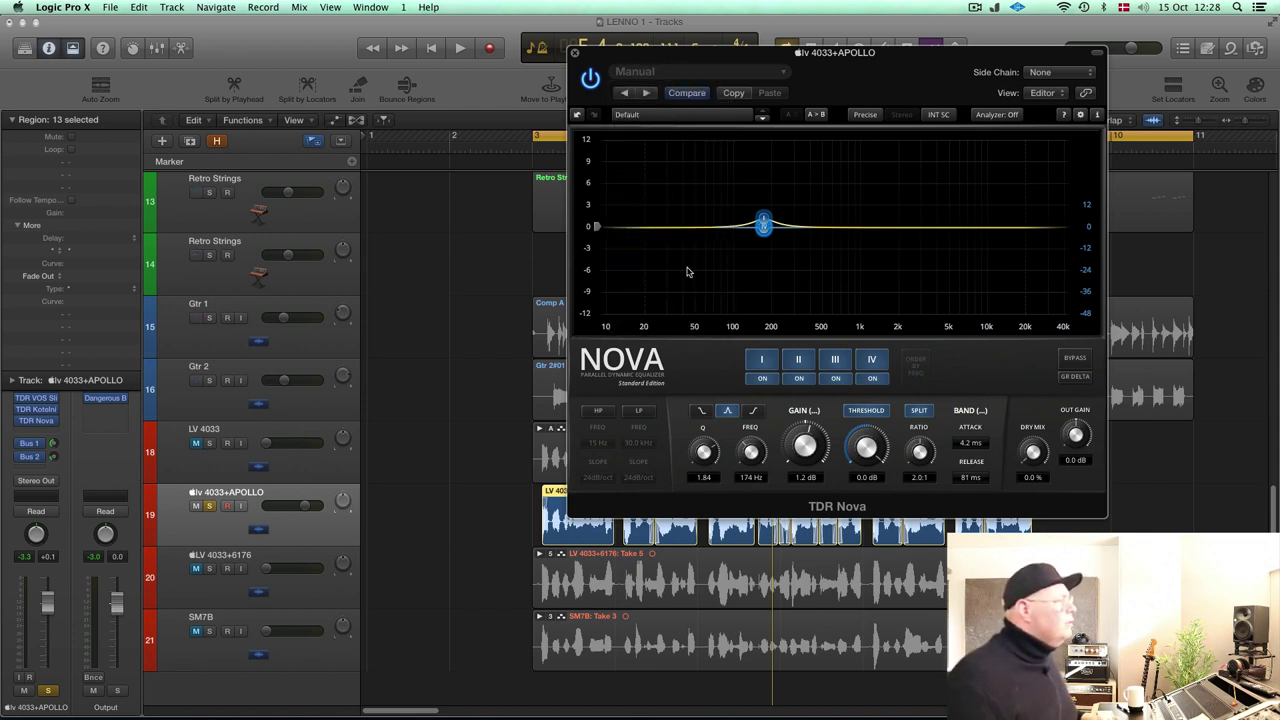
pyautogui.click(707, 117)
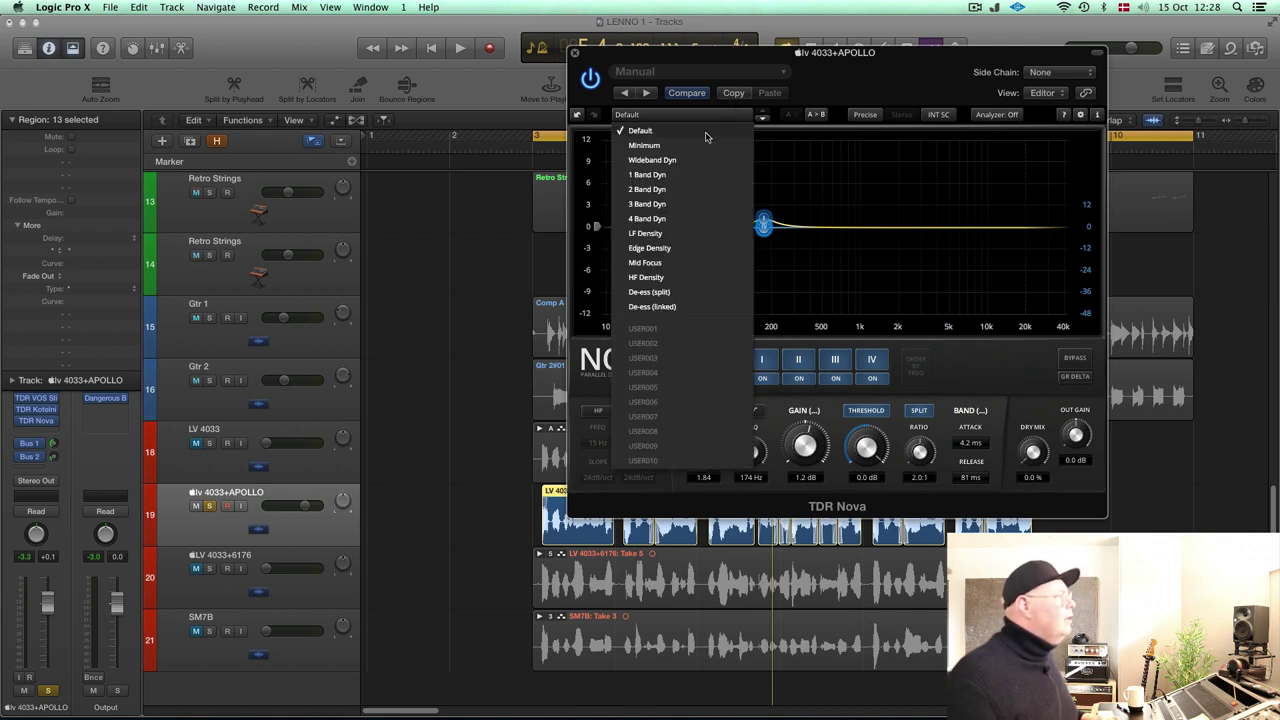
pyautogui.click(705, 136)
pyautogui.click(697, 118)
pyautogui.click(688, 148)
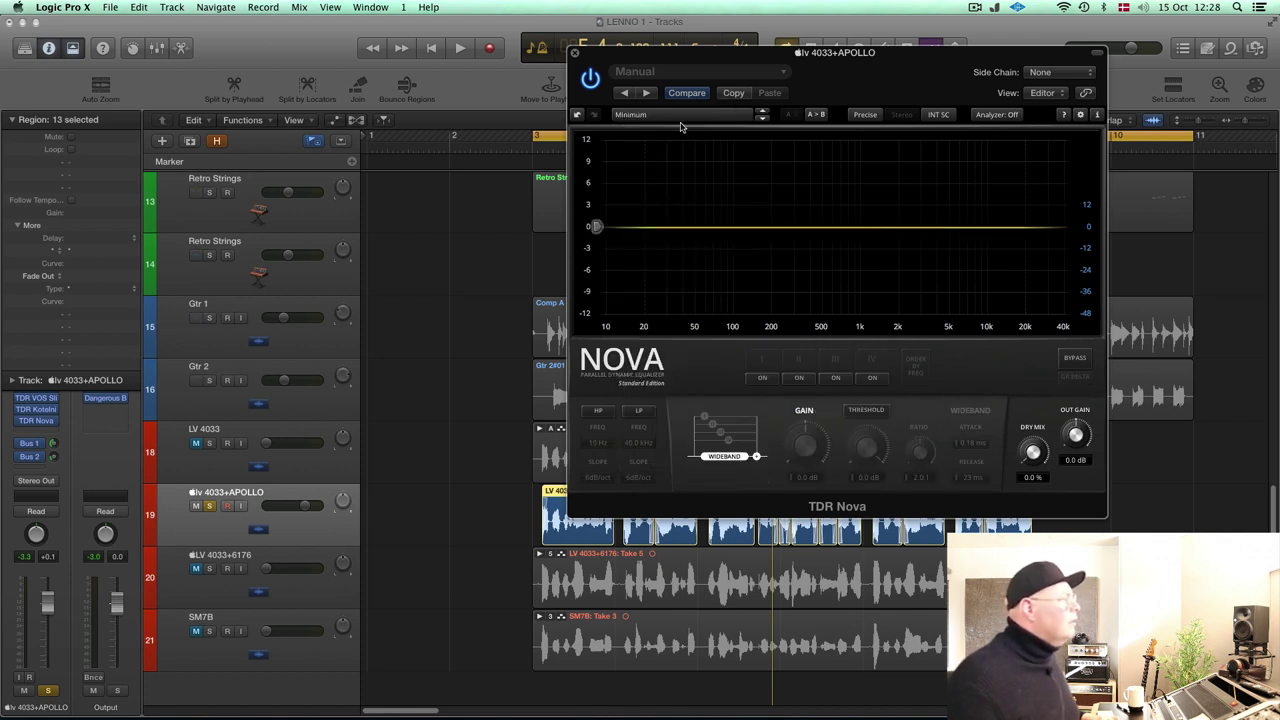
# Switch on all four Nova bands.
pyautogui.click(762, 378)
pyautogui.click(799, 378)
pyautogui.click(835, 378)
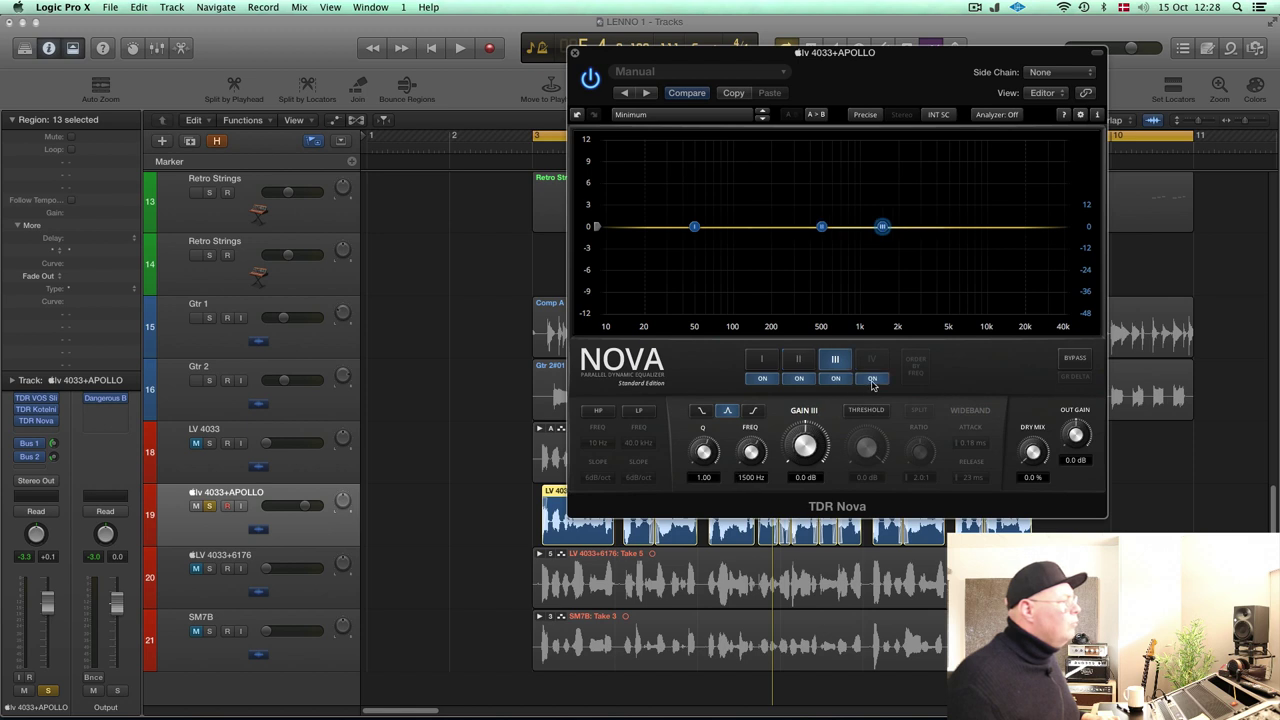
pyautogui.click(872, 378)
# Audition Nova's band III in isolation, start playback, and move the band to 1630 Hz with -0.1 dB gain.
pyautogui.click(882, 227)
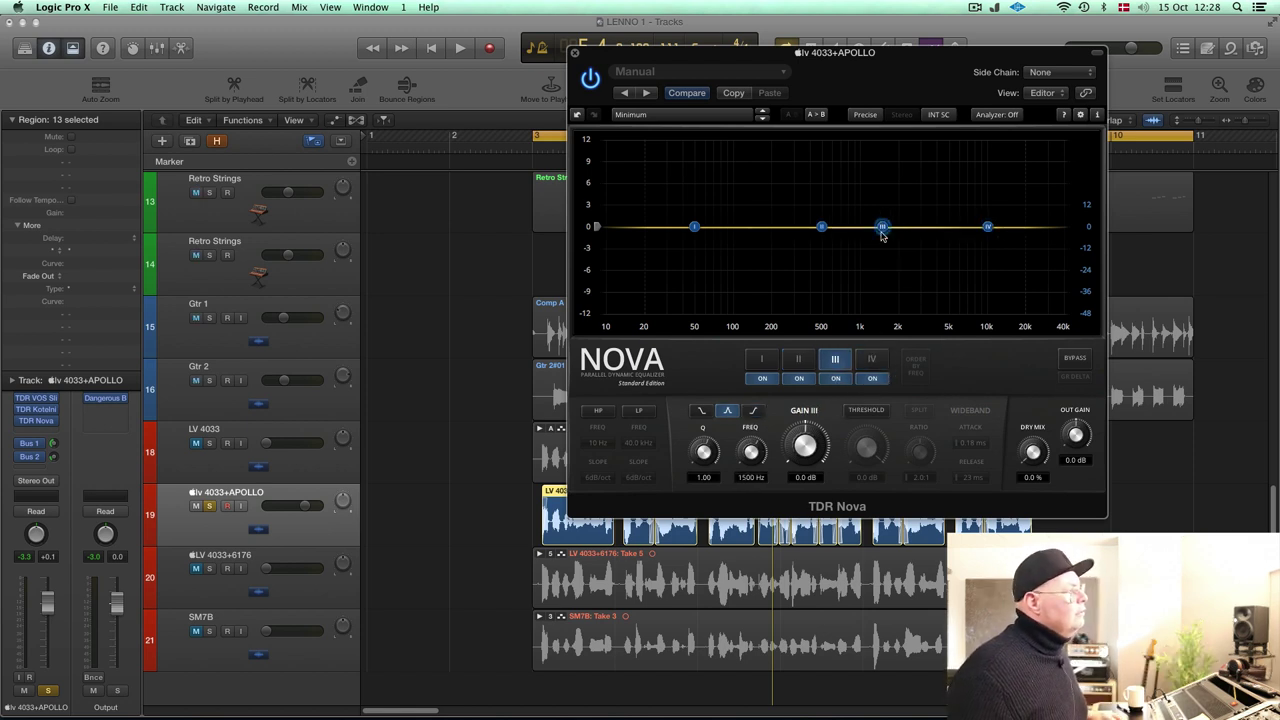
pyautogui.click(882, 229)
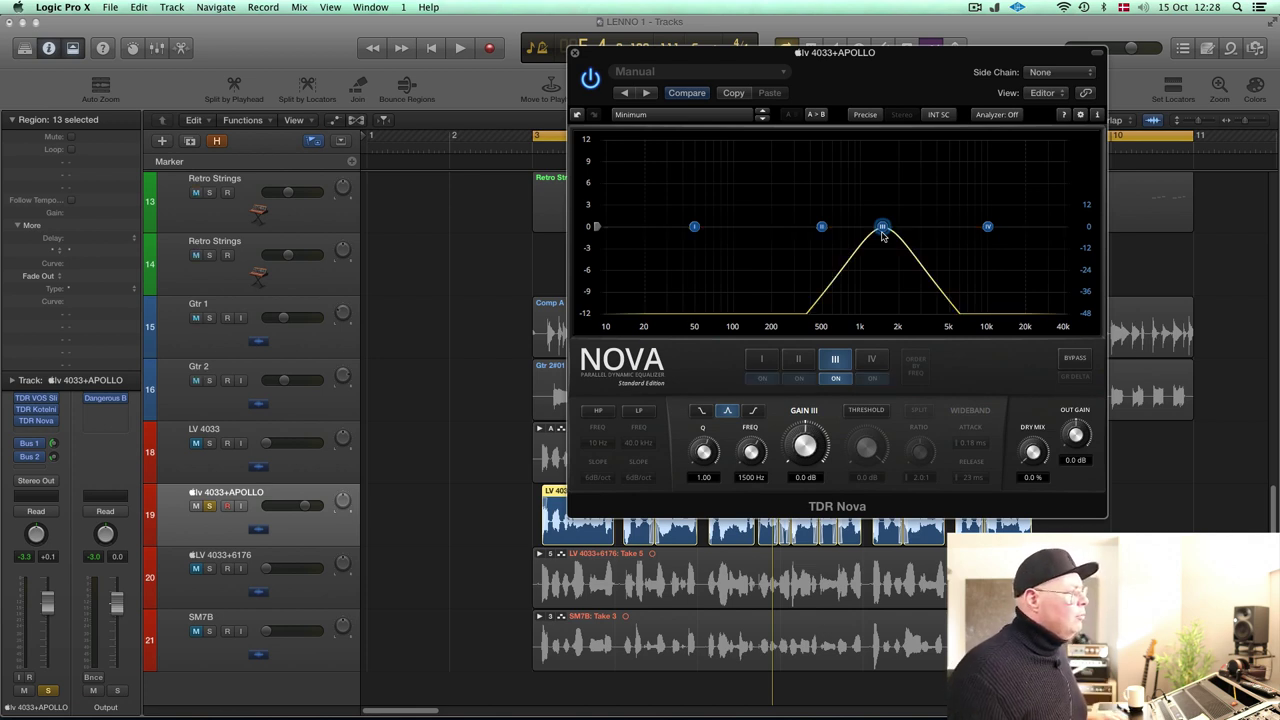
pyautogui.press('space')
pyautogui.moveTo(878, 230); pyautogui.dragTo(886, 227)
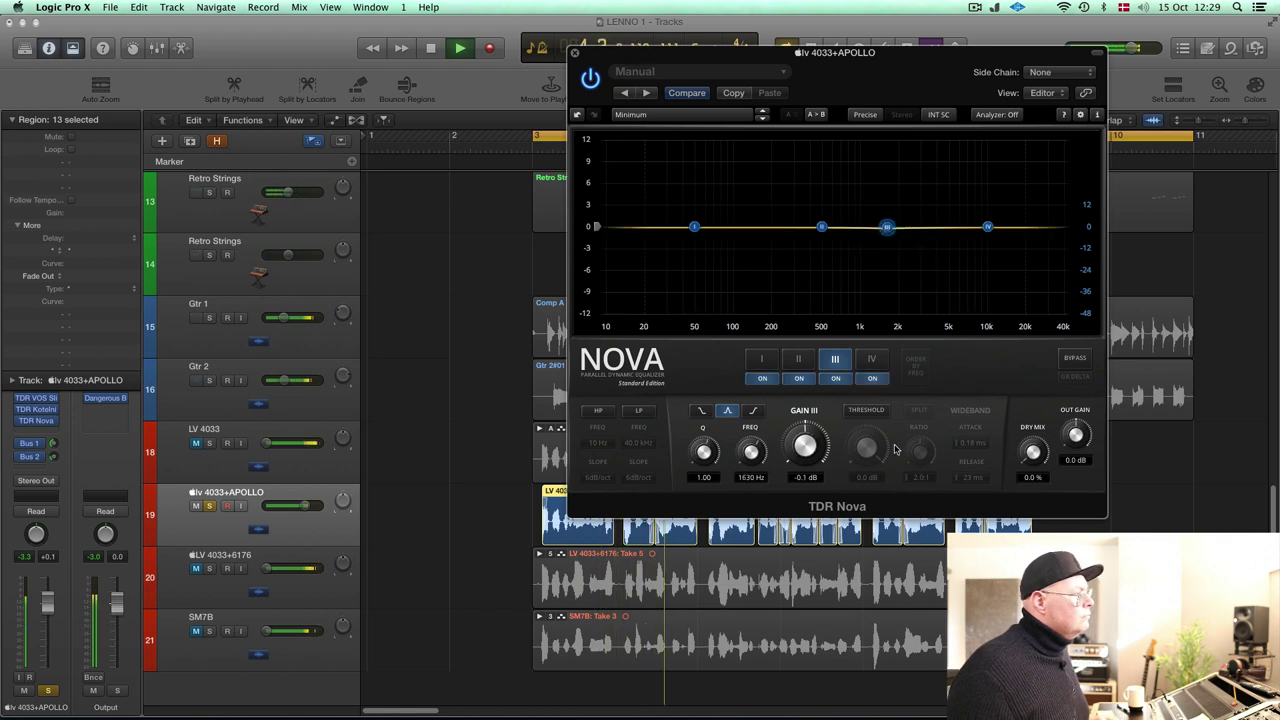
# Make band III dynamic with a -13.0 dB threshold, and tune it to 1809 Hz with a Q of 3.04.
pyautogui.click(866, 411)
pyautogui.scroll(-1, 968, 450)
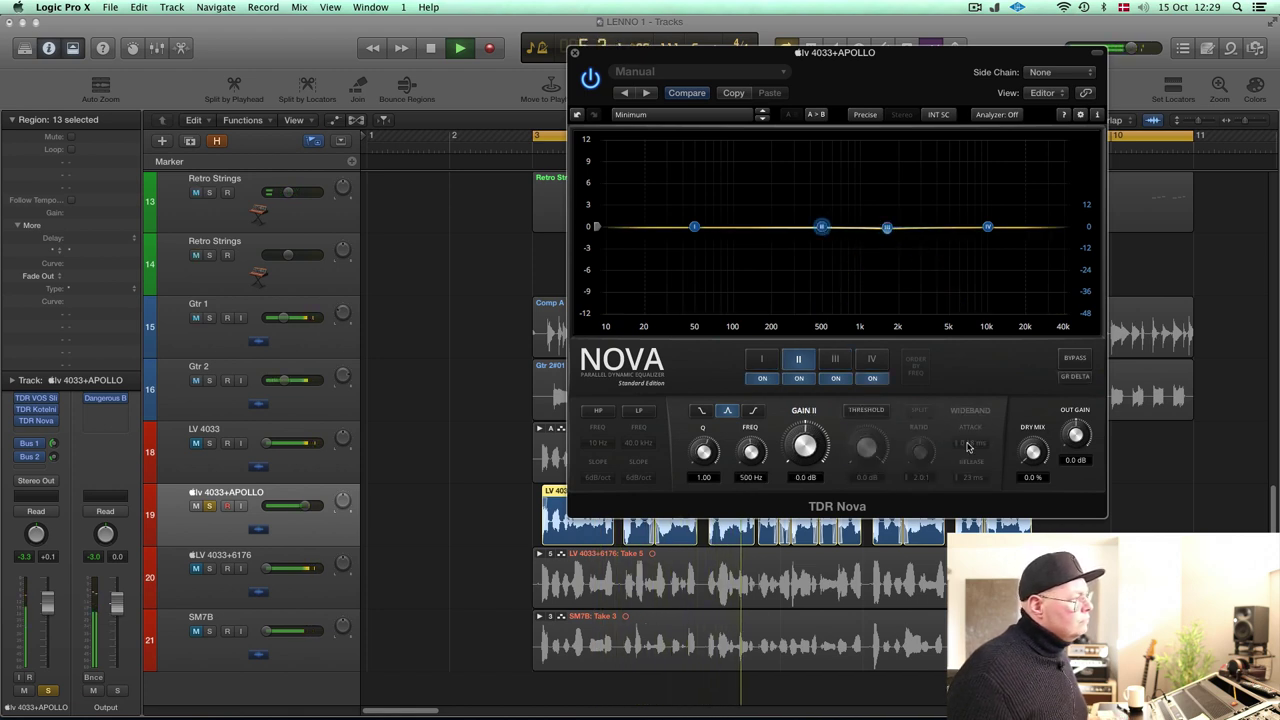
pyautogui.click(887, 228)
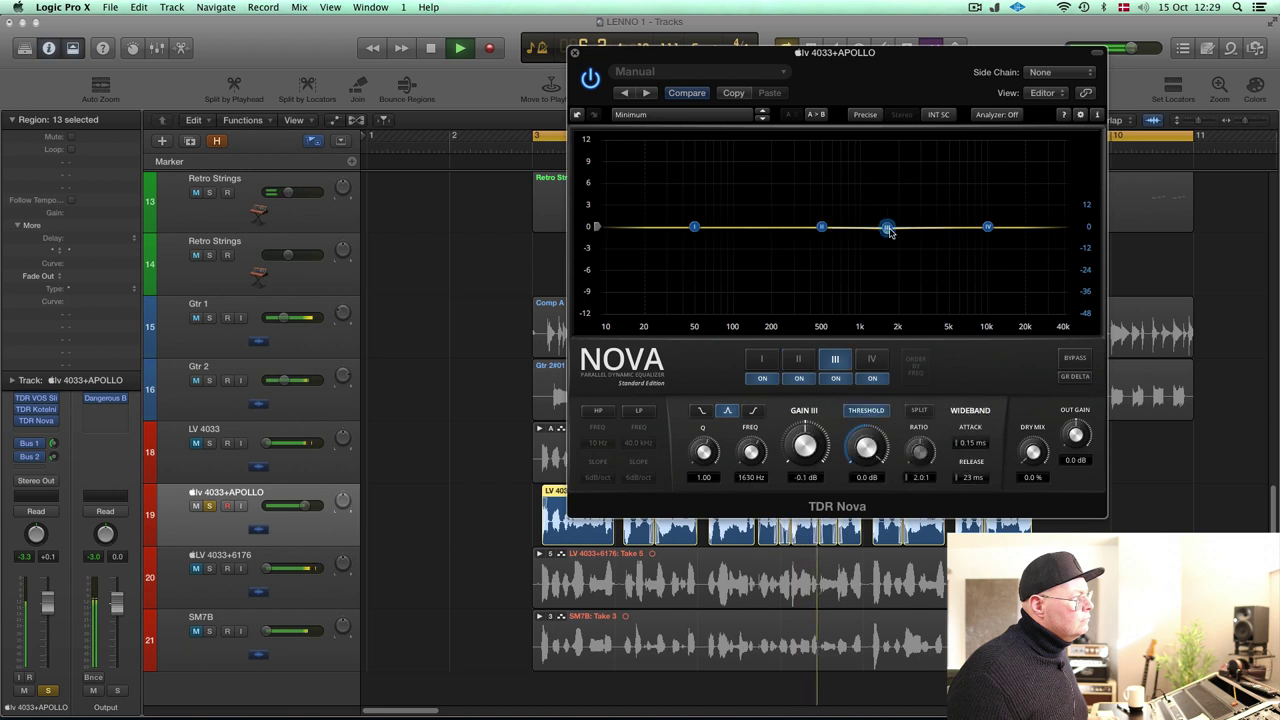
pyautogui.scroll(-5, 878, 463)
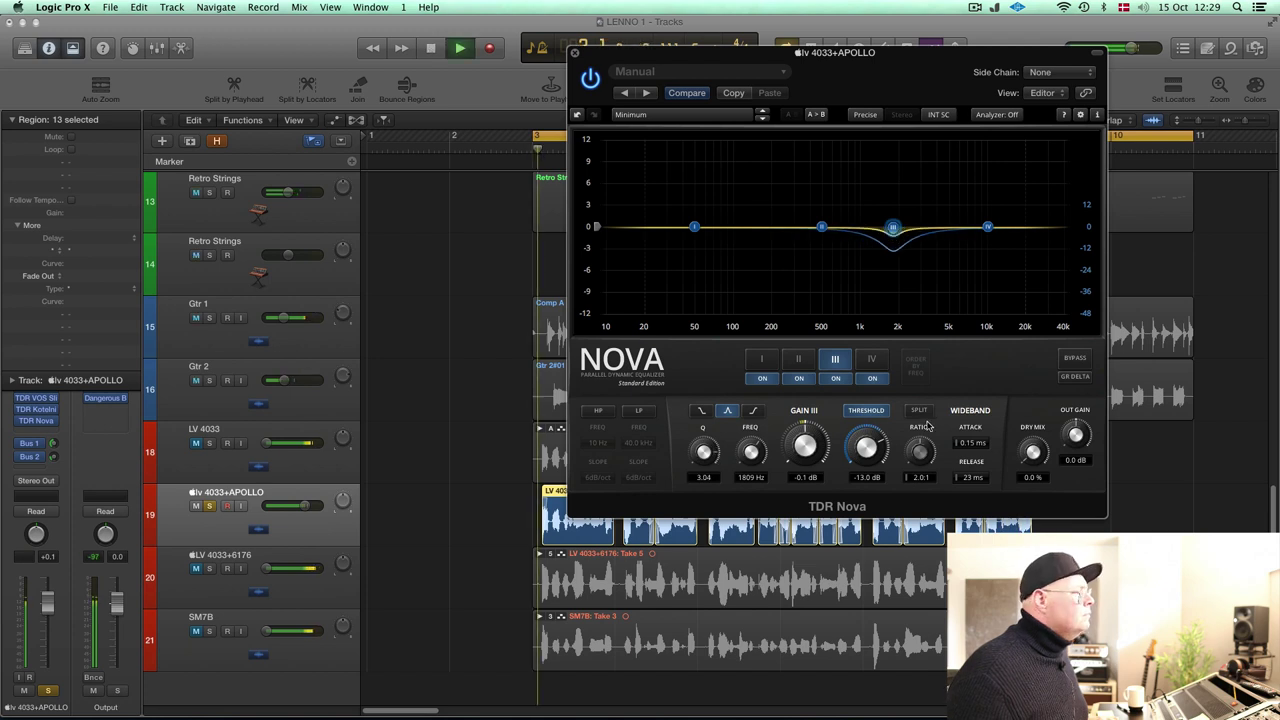
# Set the wideband dynamics to 0.22 ms attack and 120 ms release, and split band III off with its own detection.
pyautogui.press('space')
pyautogui.scroll(5, 966, 483)
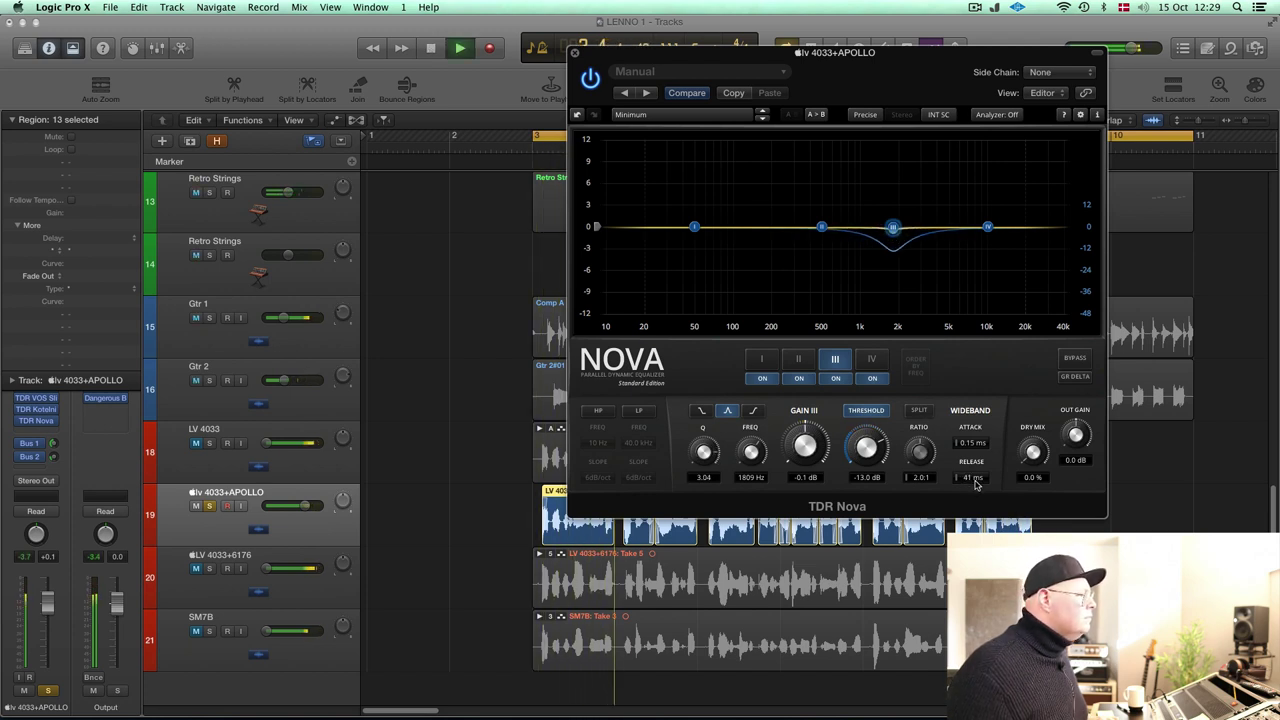
pyautogui.scroll(3, 975, 484)
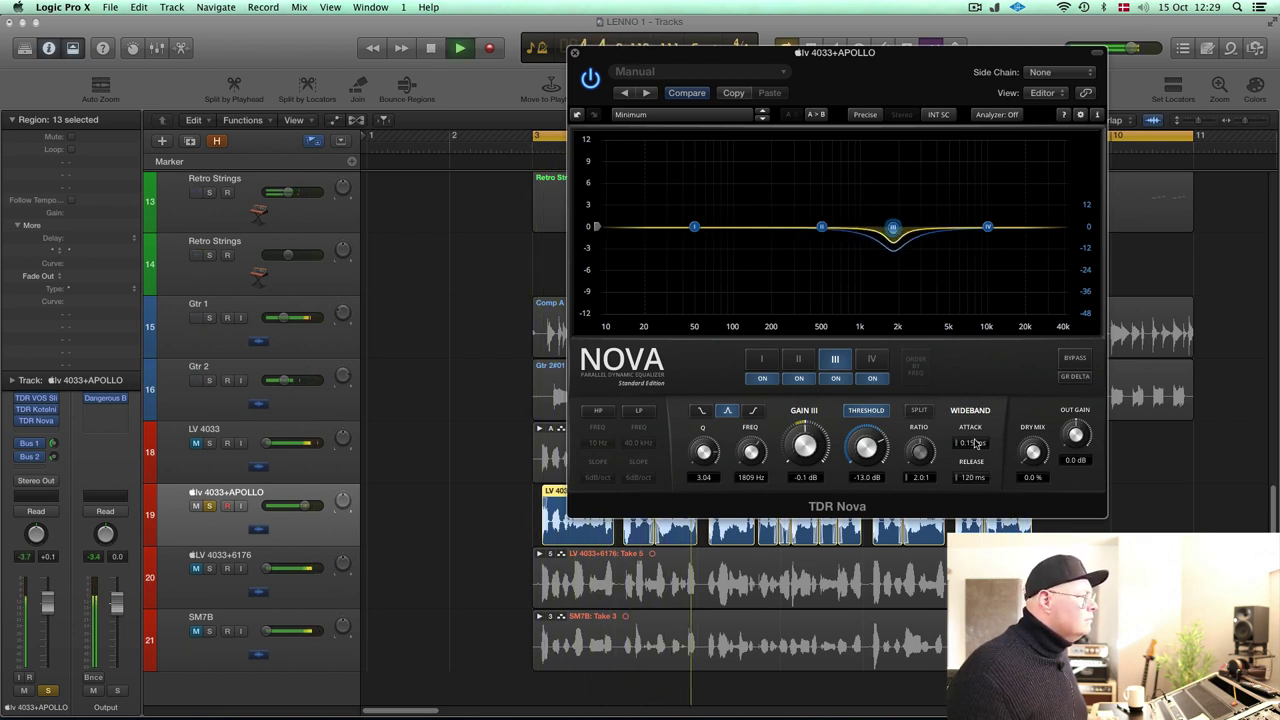
pyautogui.scroll(4, 970, 443)
pyautogui.click(922, 411)
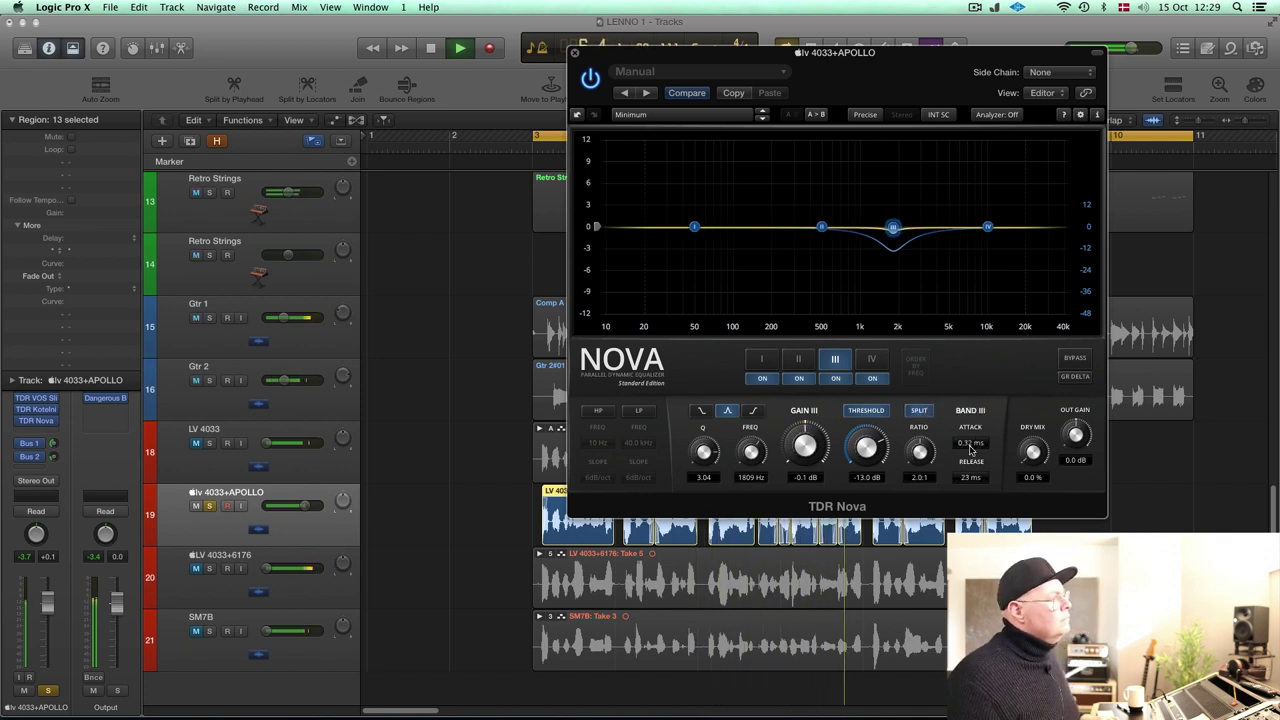
# Narrow band II to a Q of 2.83 and place it at 518 Hz with -0.2 dB gain, checking it in playback.
pyautogui.click(821, 227)
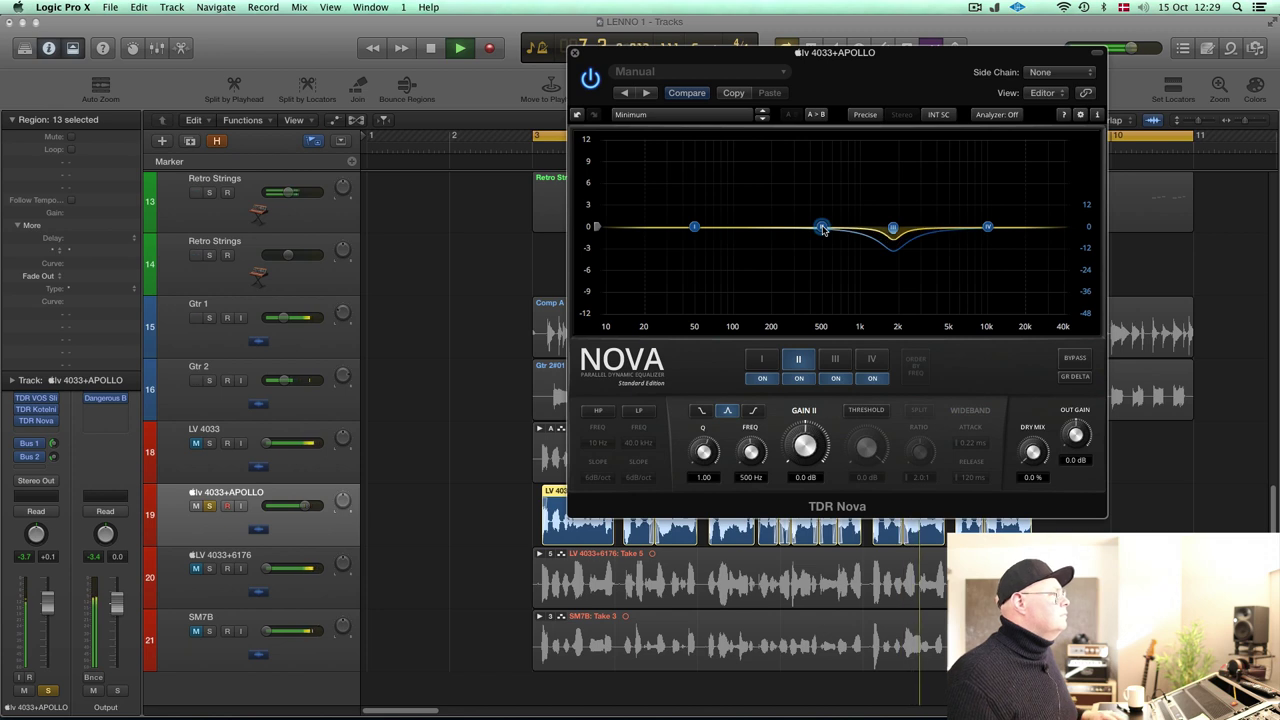
pyautogui.moveTo(821, 227); pyautogui.dragTo(786, 228)
pyautogui.press('space')
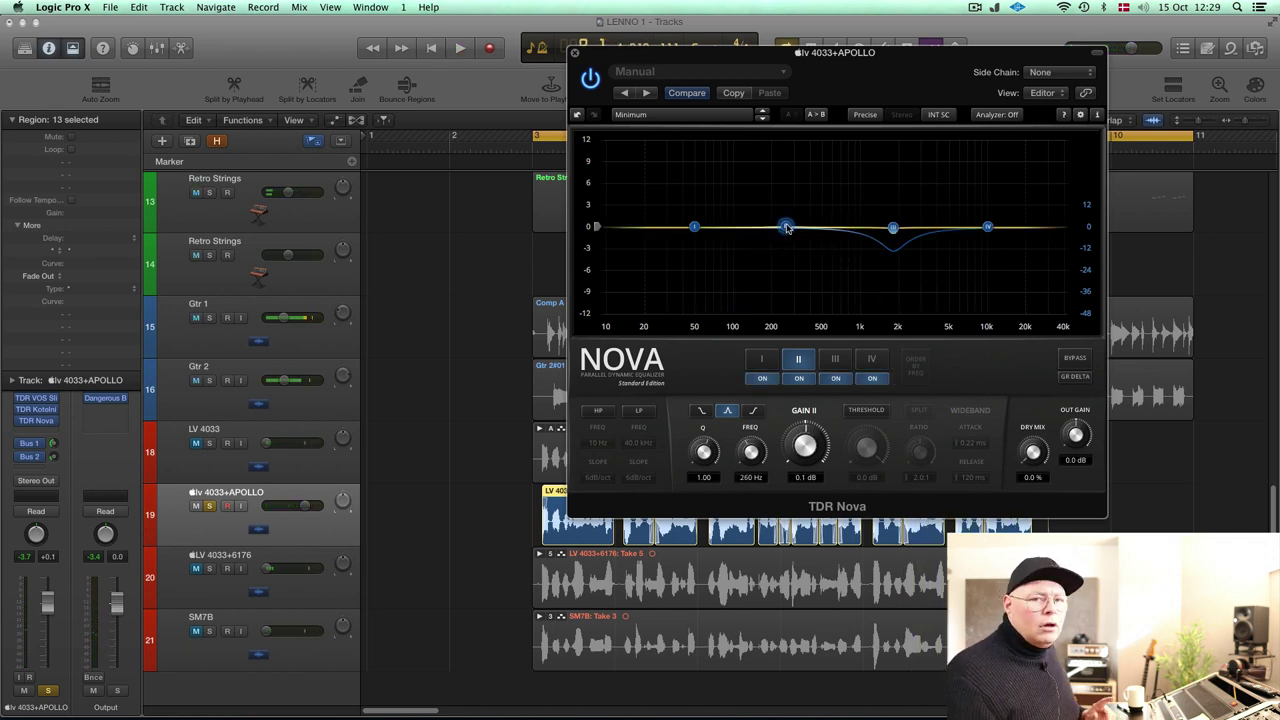
pyautogui.press('space')
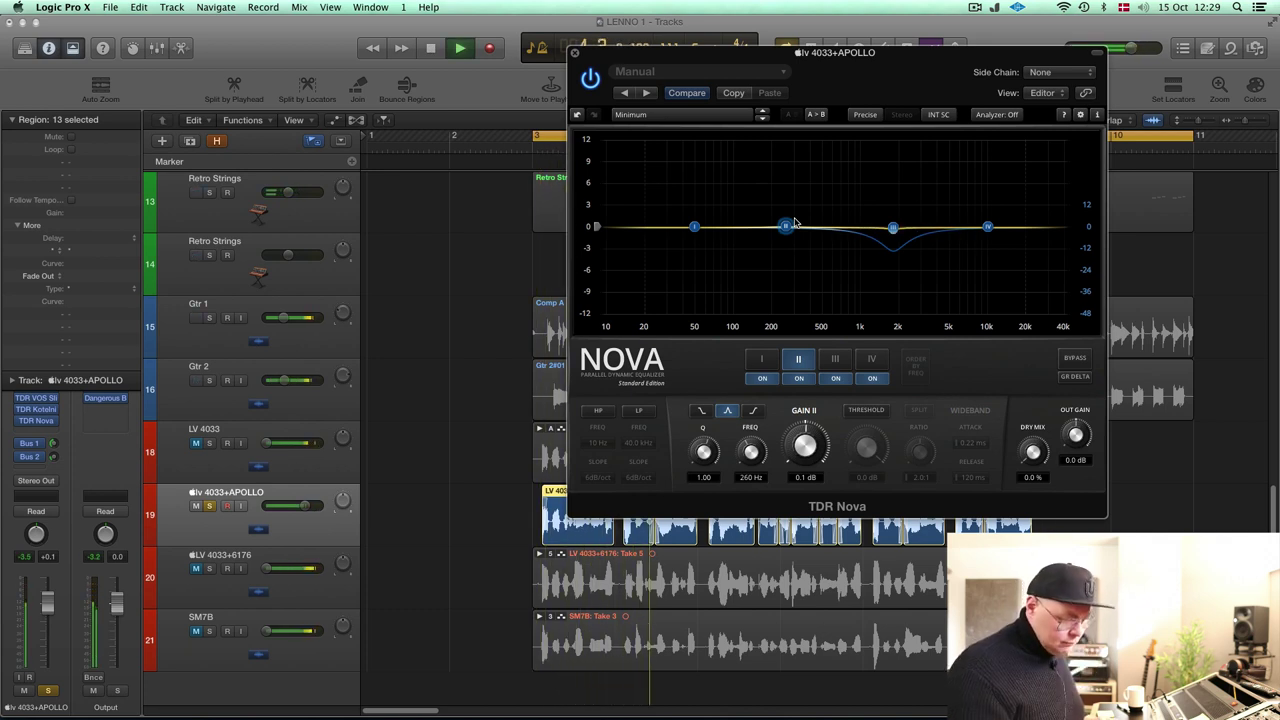
pyautogui.press('space')
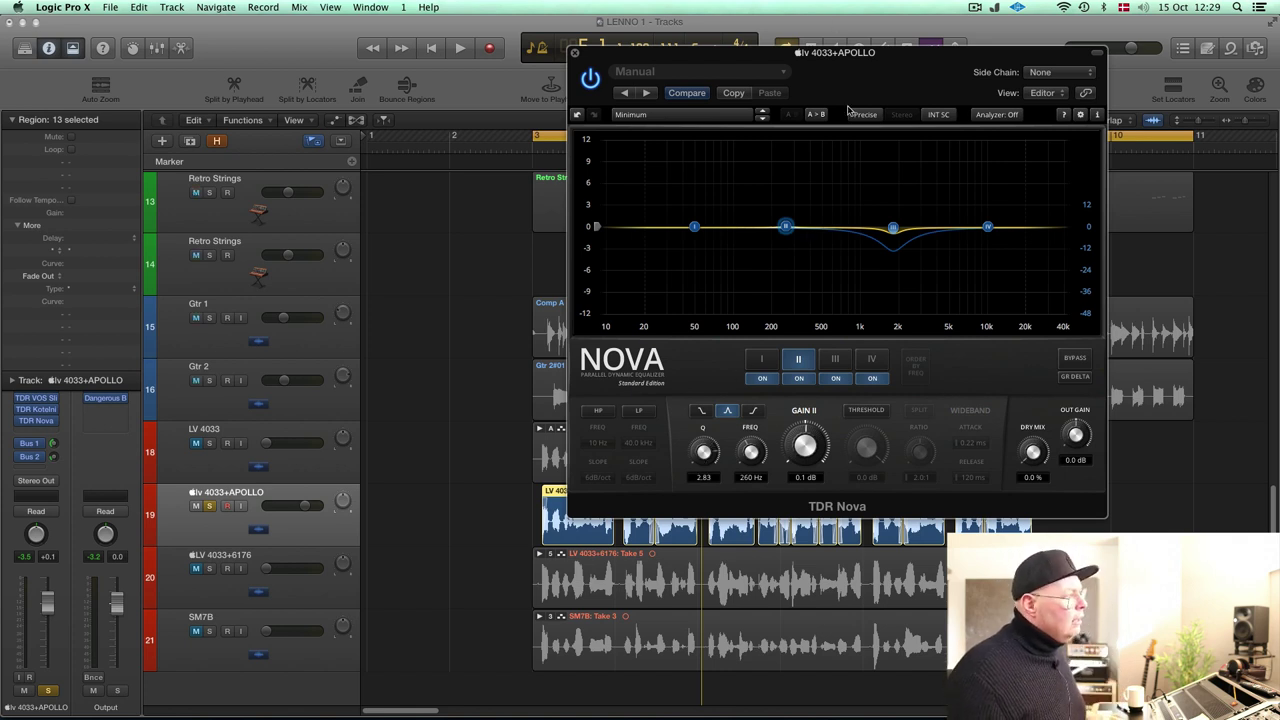
pyautogui.press('space')
pyautogui.moveTo(787, 229); pyautogui.dragTo(825, 233)
pyautogui.press('space')
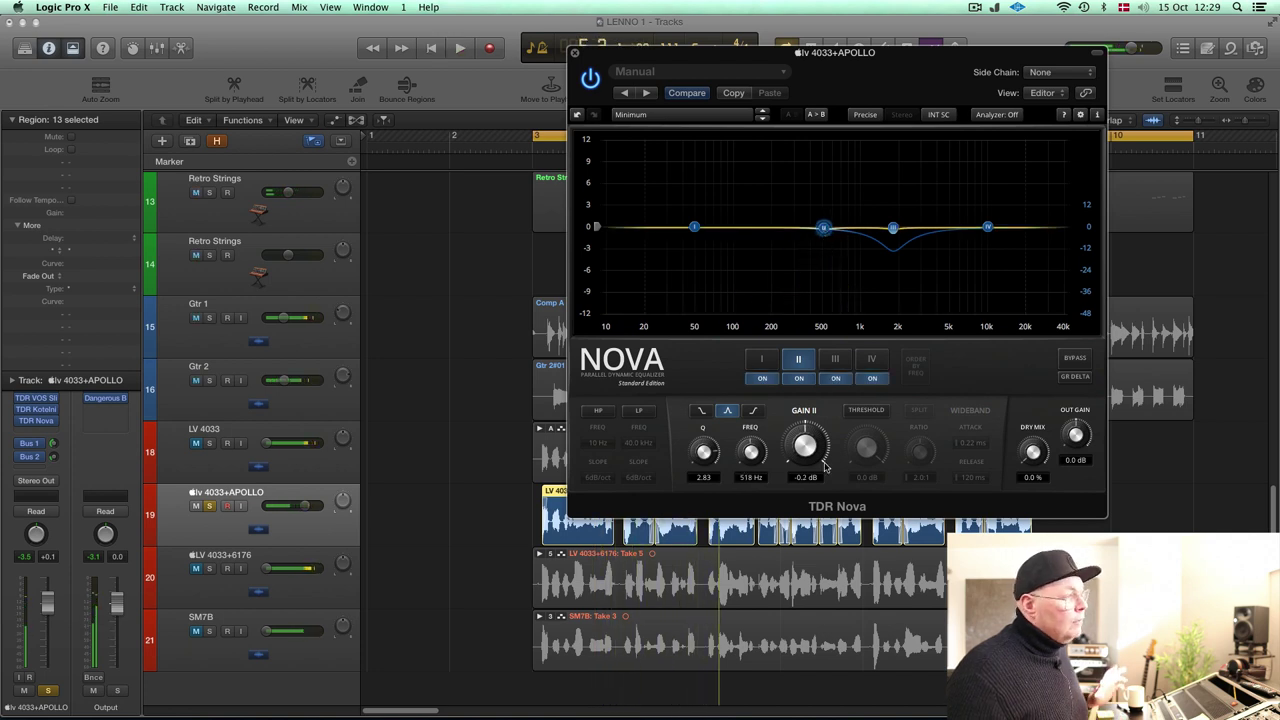
# Make band II dynamic with a -50.0 dB threshold and split its detection from the wideband signal.
pyautogui.moveTo(868, 444)
pyautogui.mouseDown()
pyautogui.moveTo(865, 434)
pyautogui.moveTo(869, 453)
pyautogui.mouseUp()
pyautogui.press('space')
pyautogui.press('space')
pyautogui.press('space')
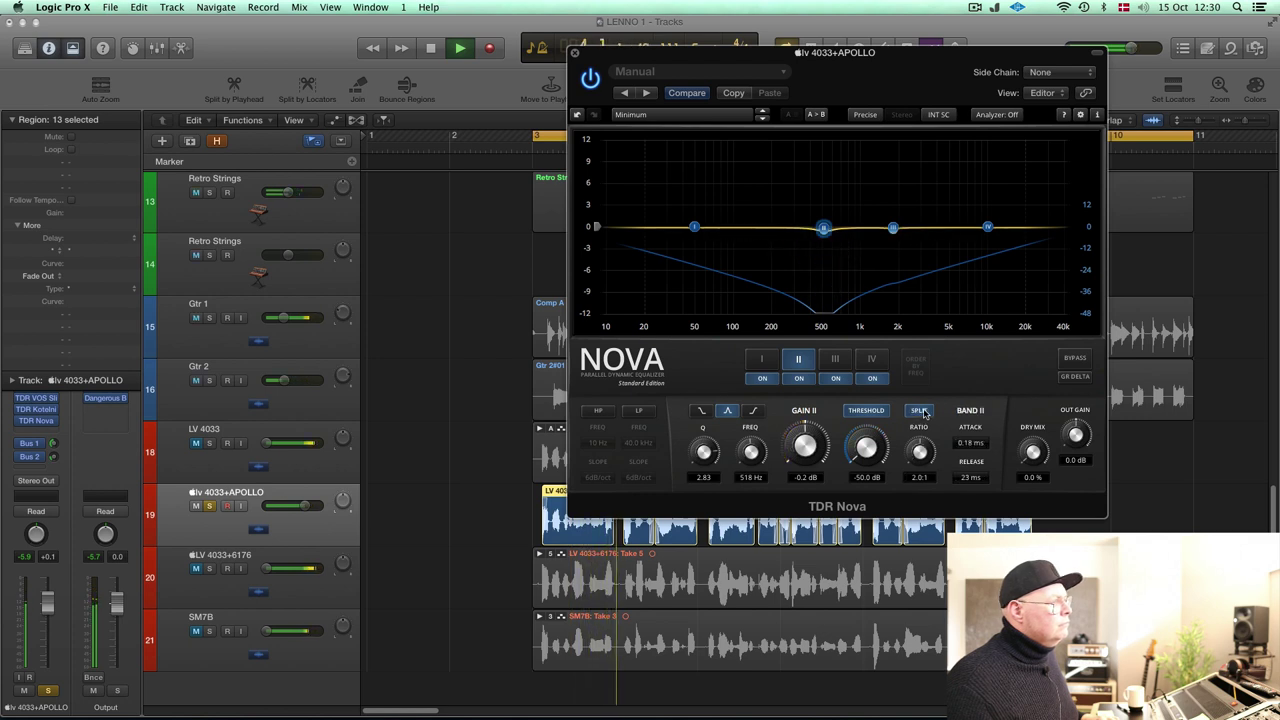
pyautogui.click(919, 411)
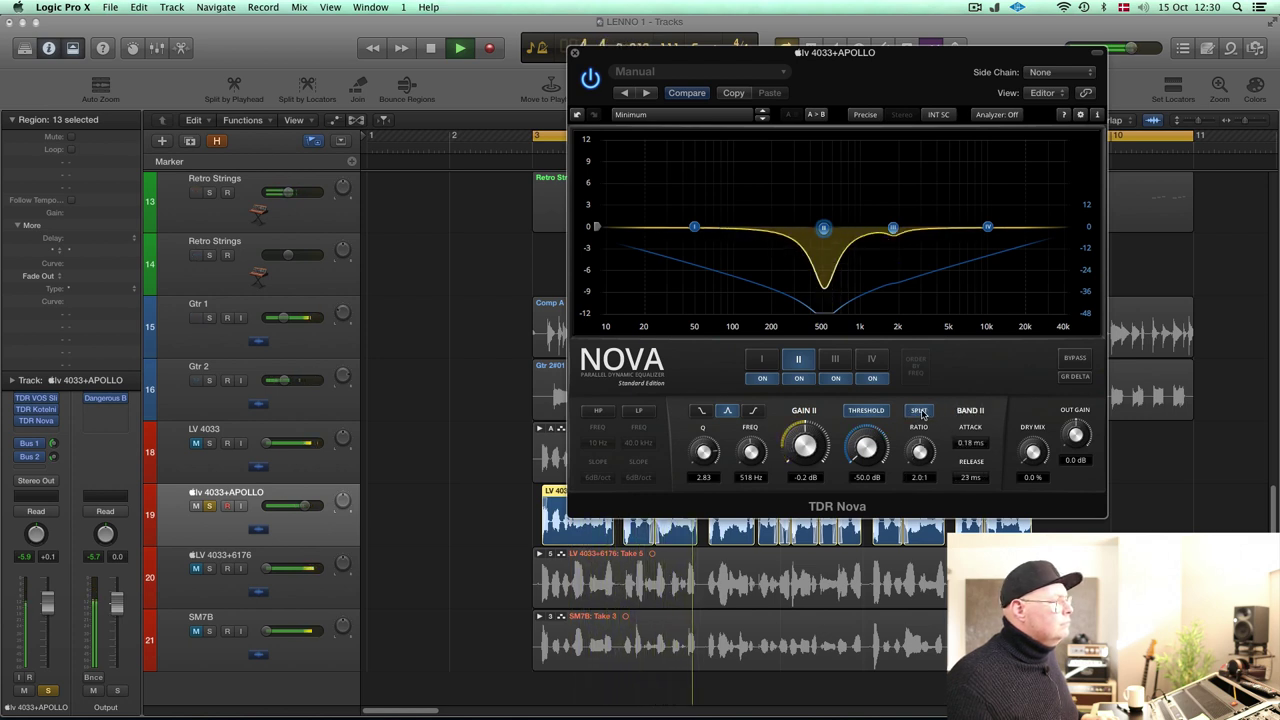
# Raise band II's threshold to -13.0 dB and move the band to 666 Hz with 0.1 dB gain.
pyautogui.scroll(10, 867, 450)
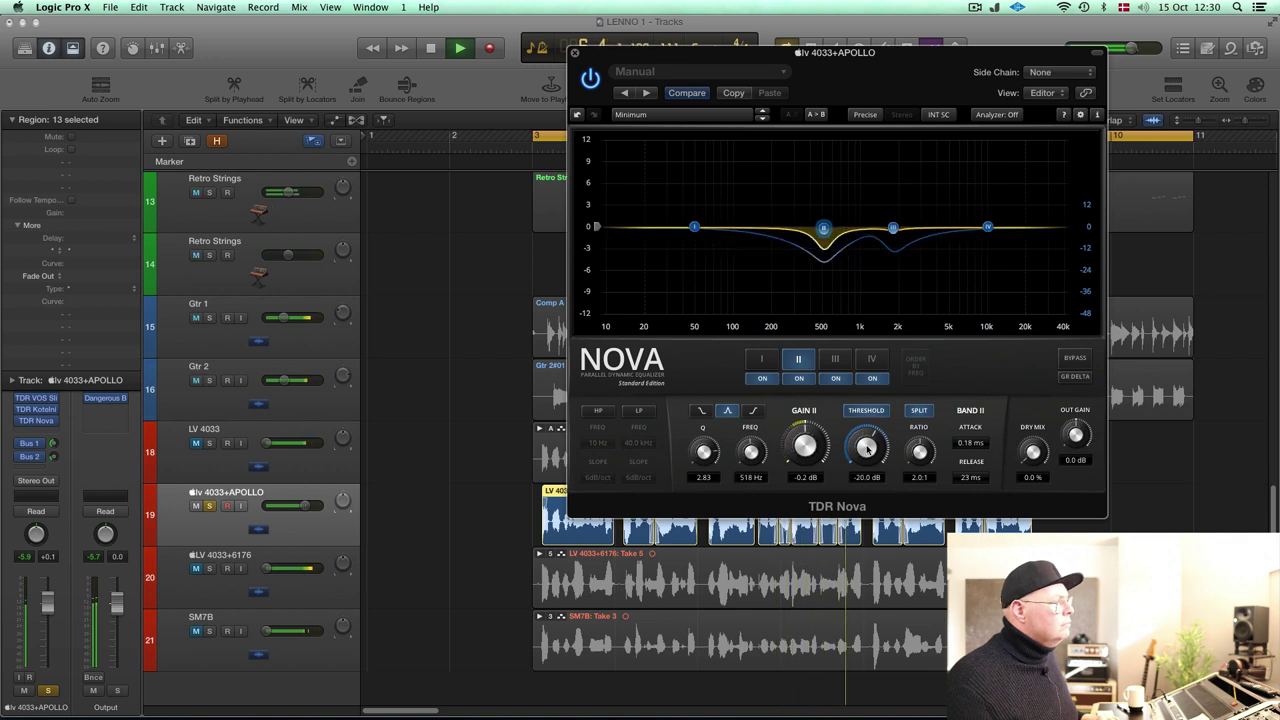
pyautogui.scroll(7, 867, 450)
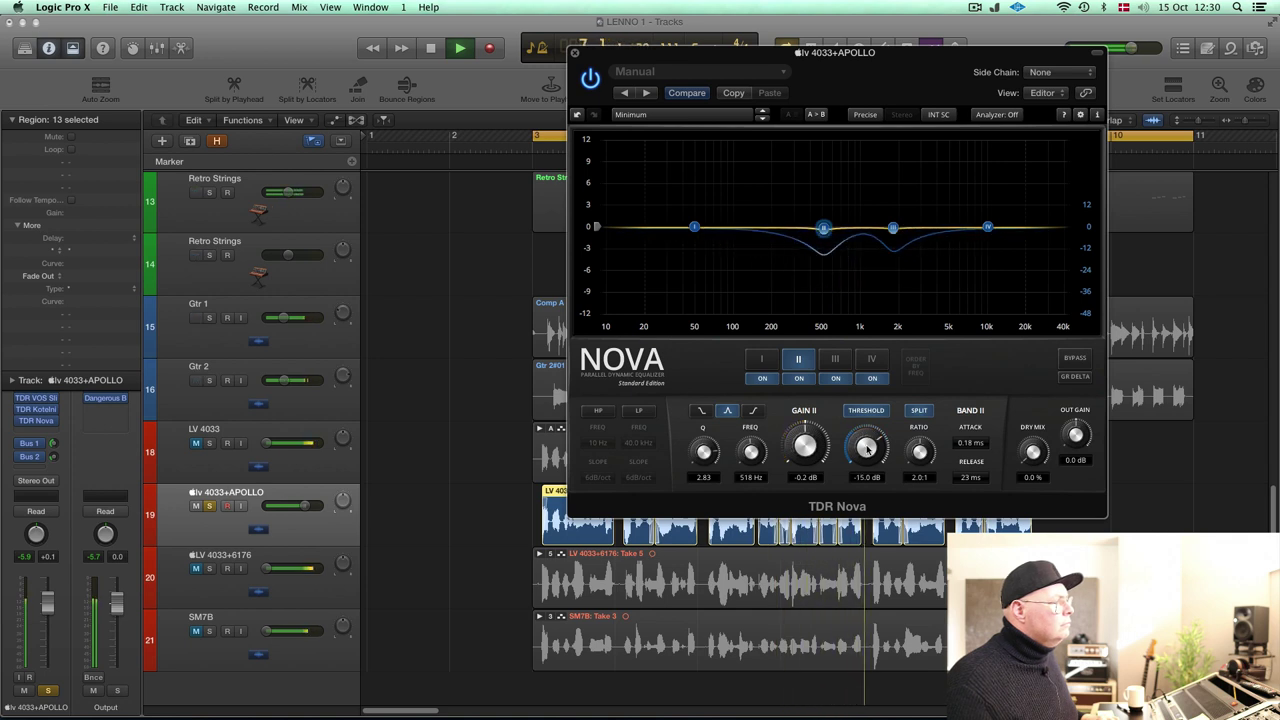
pyautogui.click(823, 229)
pyautogui.moveTo(842, 229); pyautogui.dragTo(837, 228)
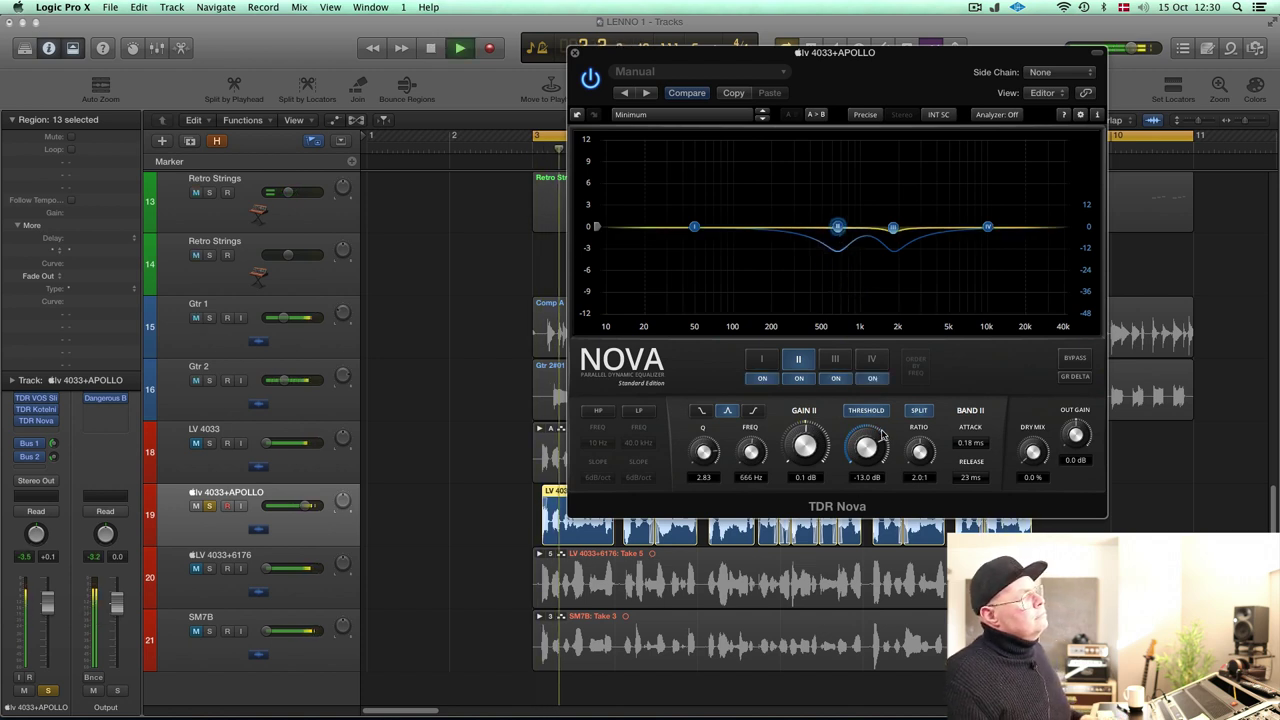
# Set band II's threshold to -14.0 dB, the dry mix to 10.0% and Nova's output gain to 1.0 dB.
pyautogui.scroll(-1, 868, 450)
pyautogui.scroll(1, 1034, 452)
pyautogui.scroll(1, 1070, 436)
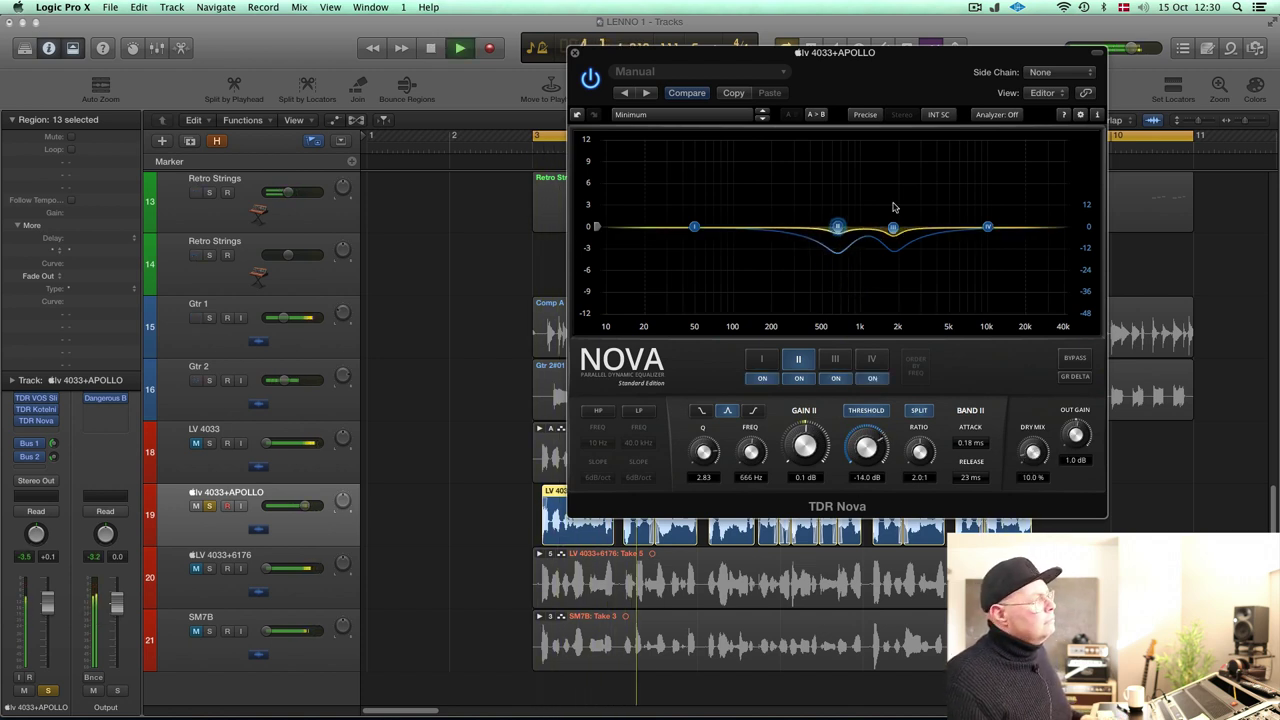
# Compare the vocal with Nova bypassed and active in playback, and match the levels with 1.5 dB output gain.
pyautogui.click(590, 78)
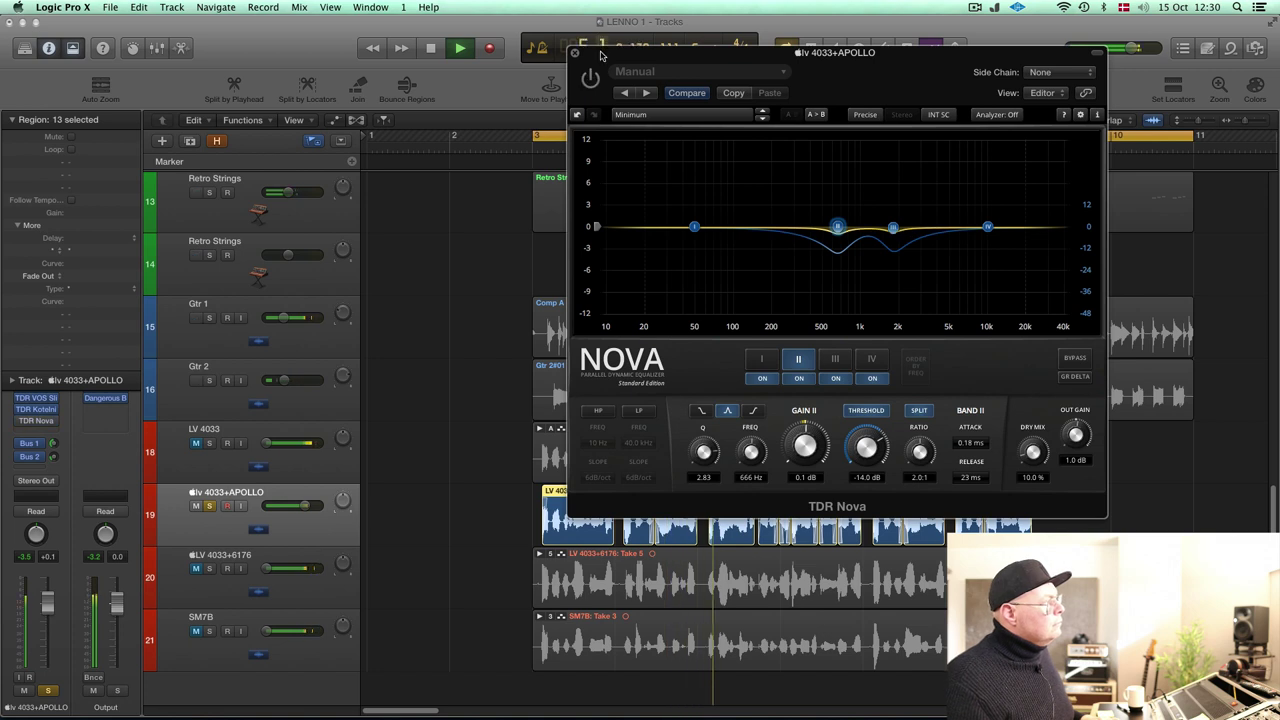
pyautogui.moveTo(605, 52); pyautogui.dragTo(600, 47)
pyautogui.click(585, 73)
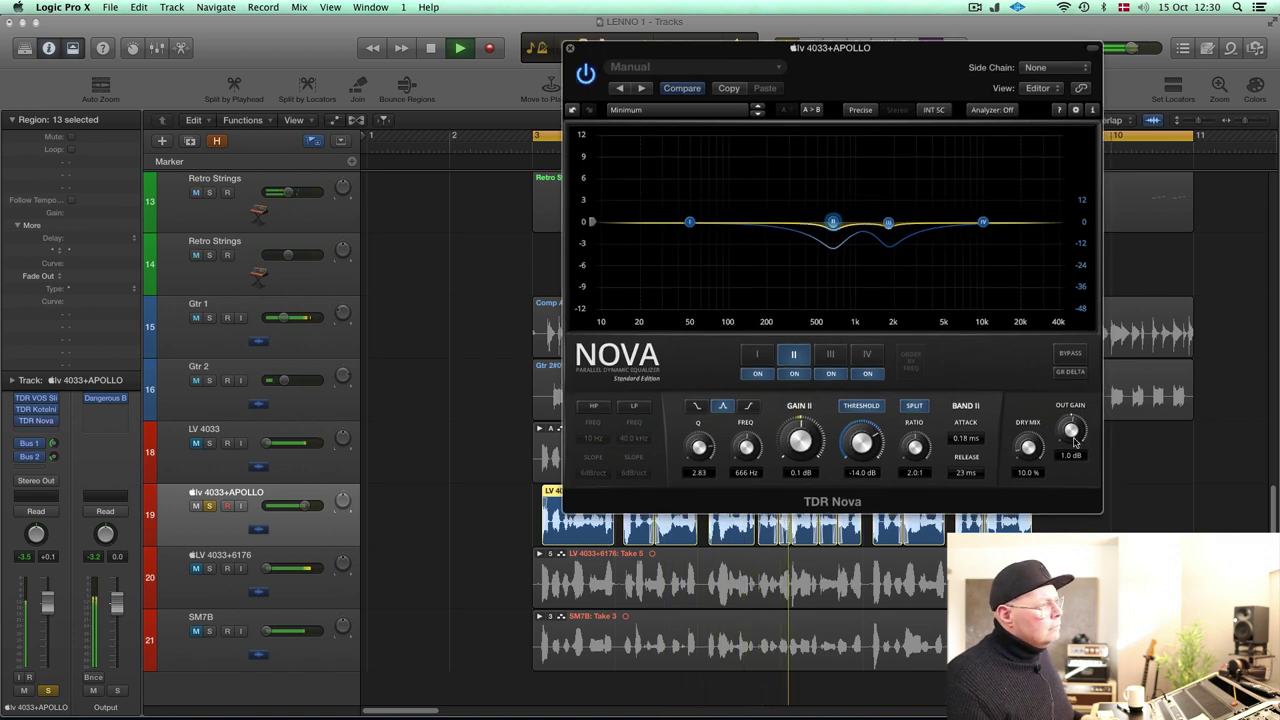
pyautogui.click(585, 73)
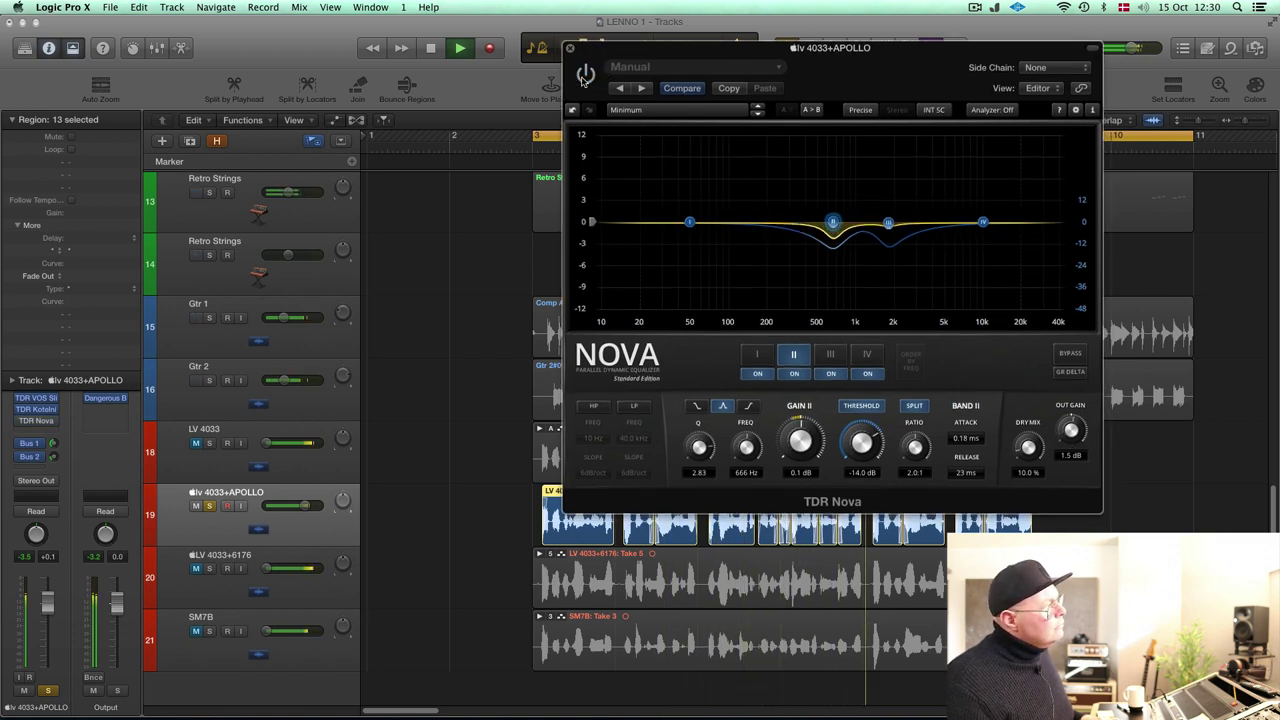
pyautogui.click(585, 73)
pyautogui.press('space')
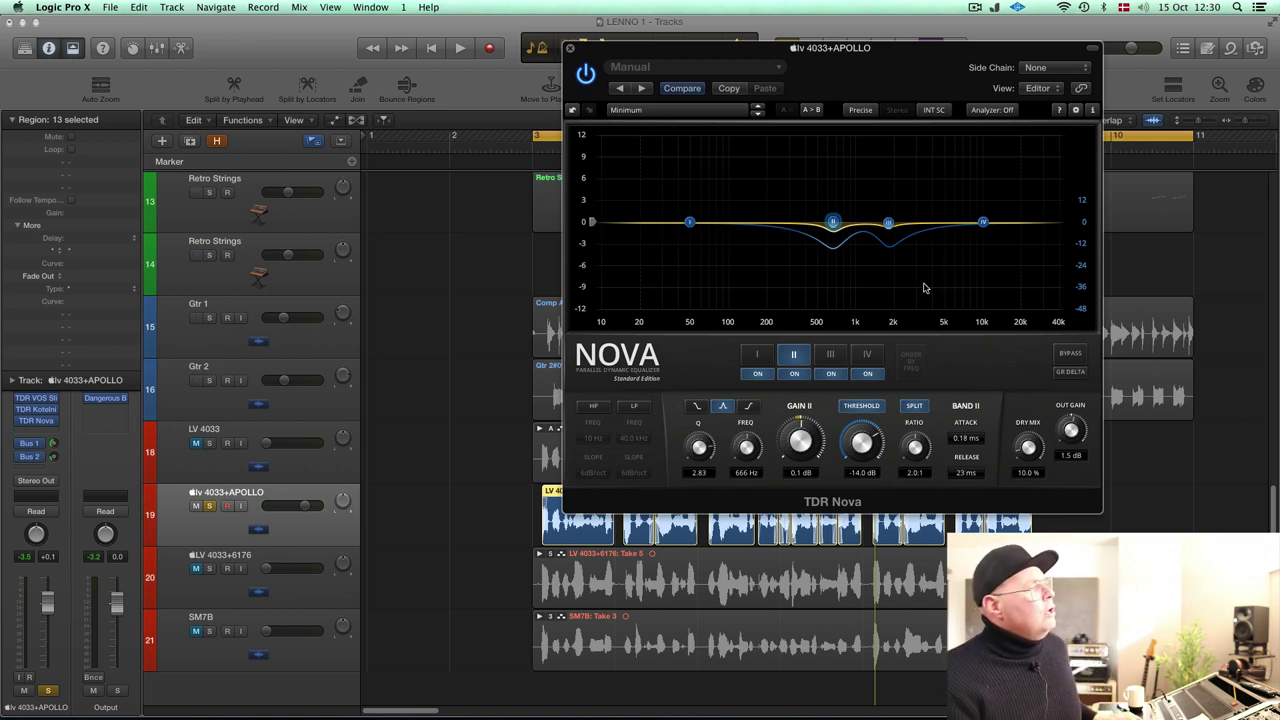
# Place band IV at 6.0 kHz with a Q of 1.48 and make it dynamic with split detection, 0.10 ms attack and 2.5:1 ratio.
pyautogui.click(982, 222)
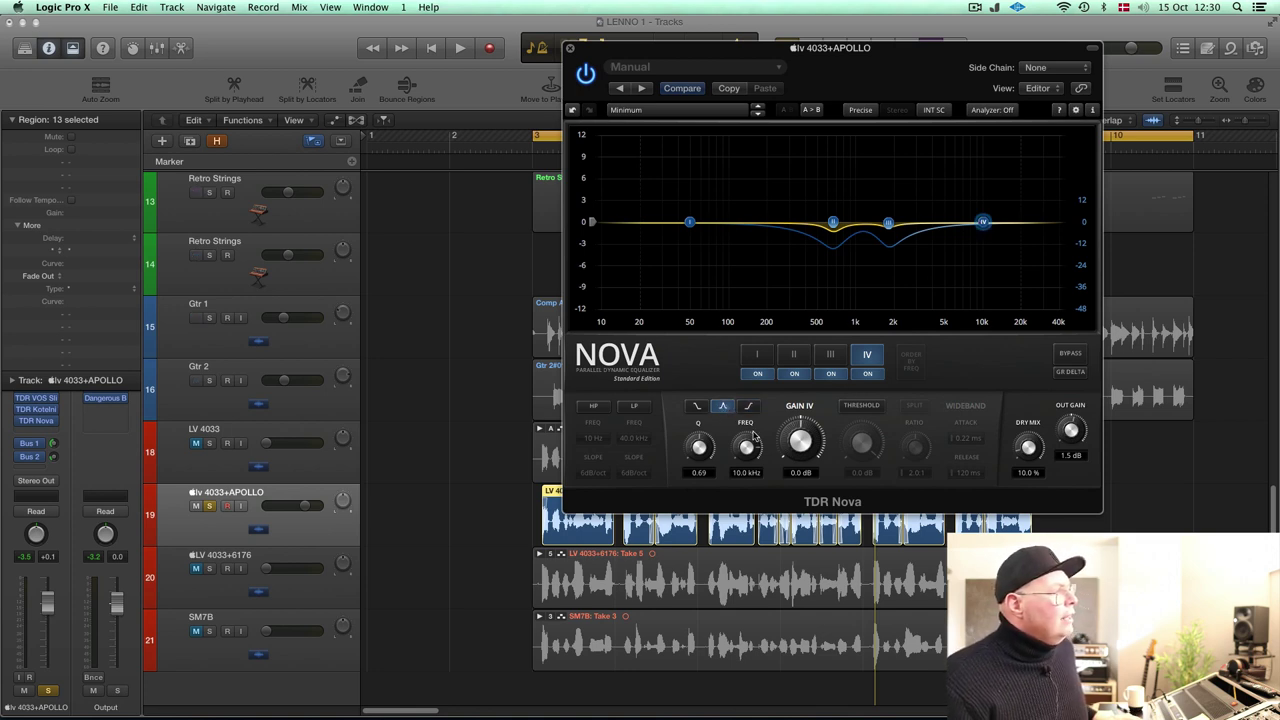
pyautogui.moveTo(743, 451); pyautogui.dragTo(697, 457)
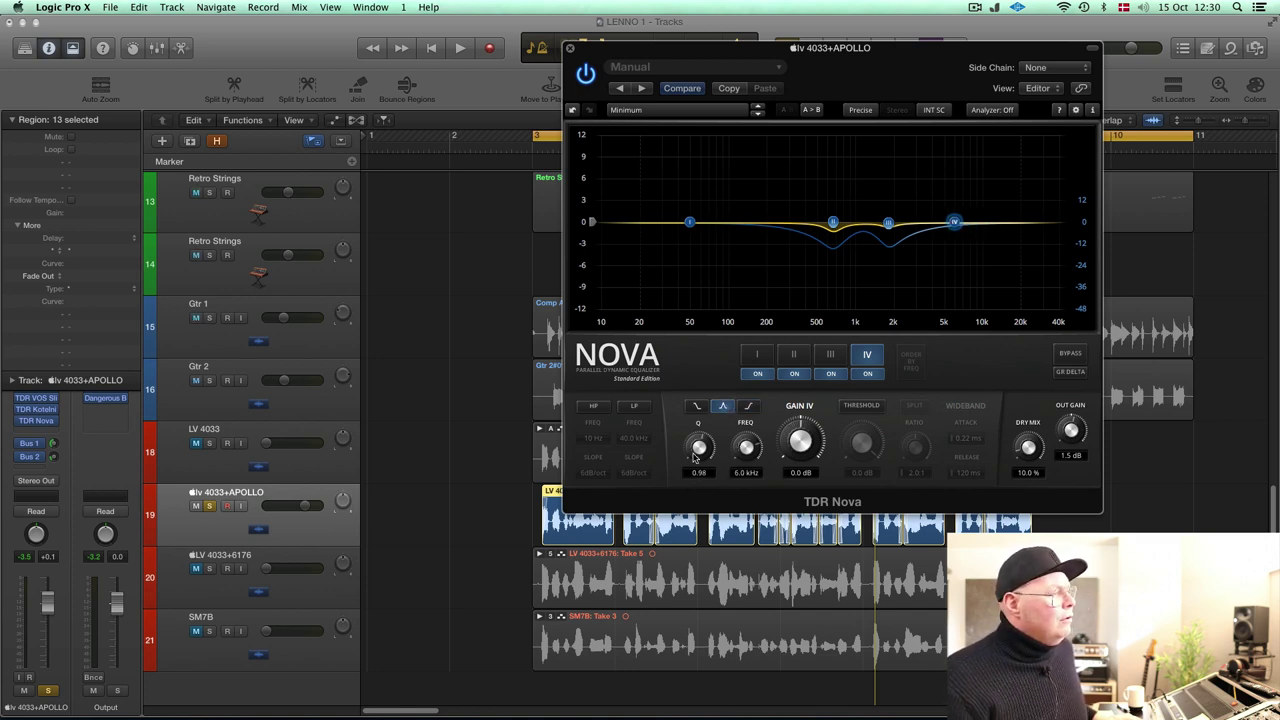
pyautogui.click(861, 405)
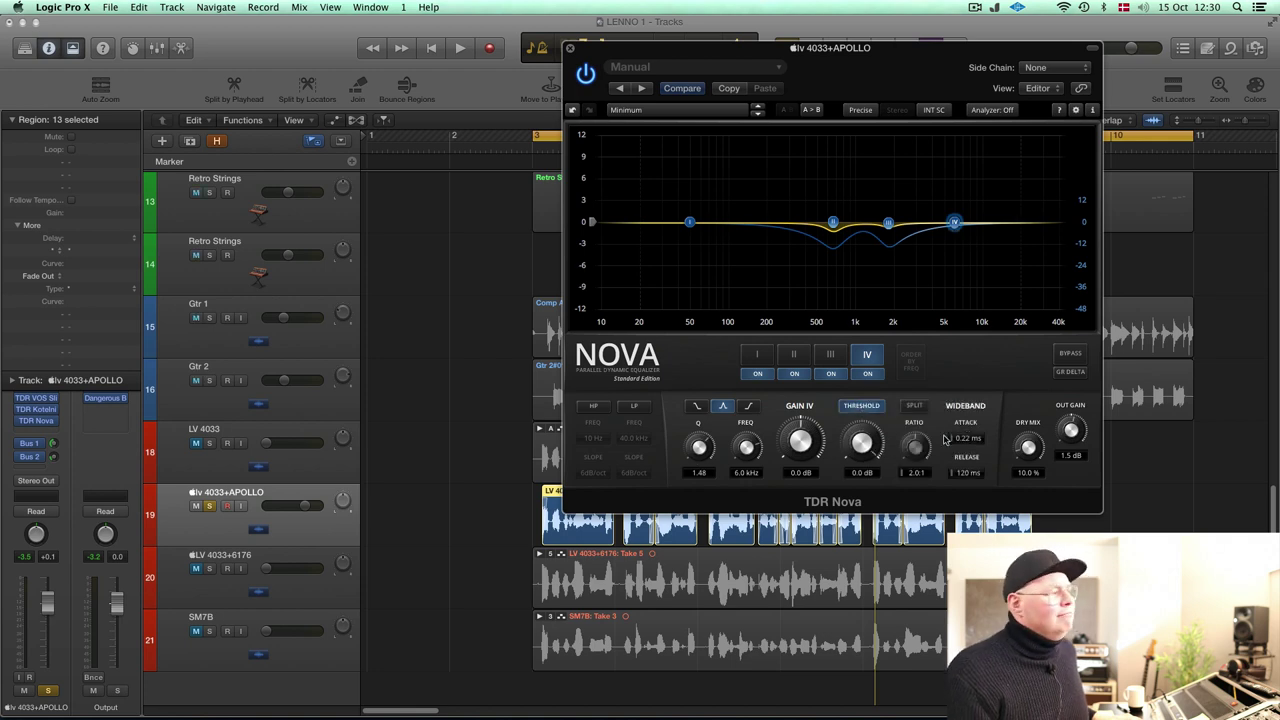
pyautogui.click(914, 406)
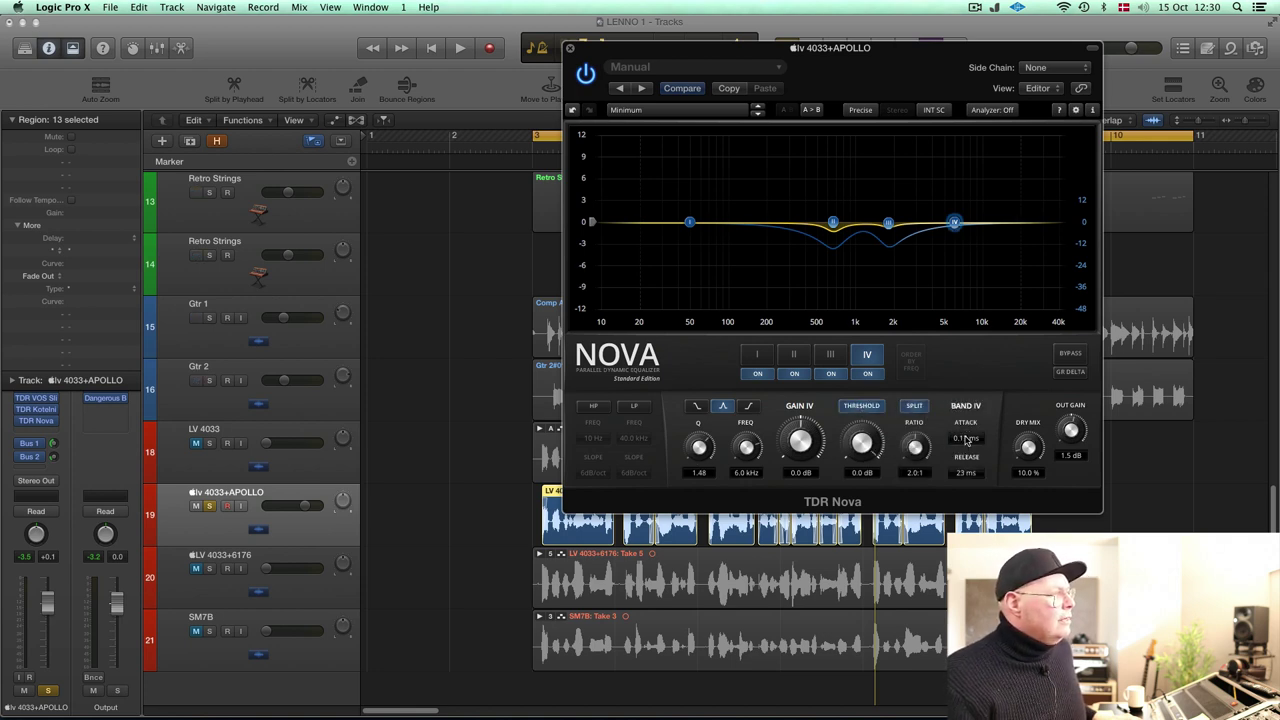
pyautogui.moveTo(922, 466); pyautogui.dragTo(906, 466)
# Move band IV to 8.2 kHz and turn it into a high shelf with 0.4 dB gain, checking it in playback.
pyautogui.press('space')
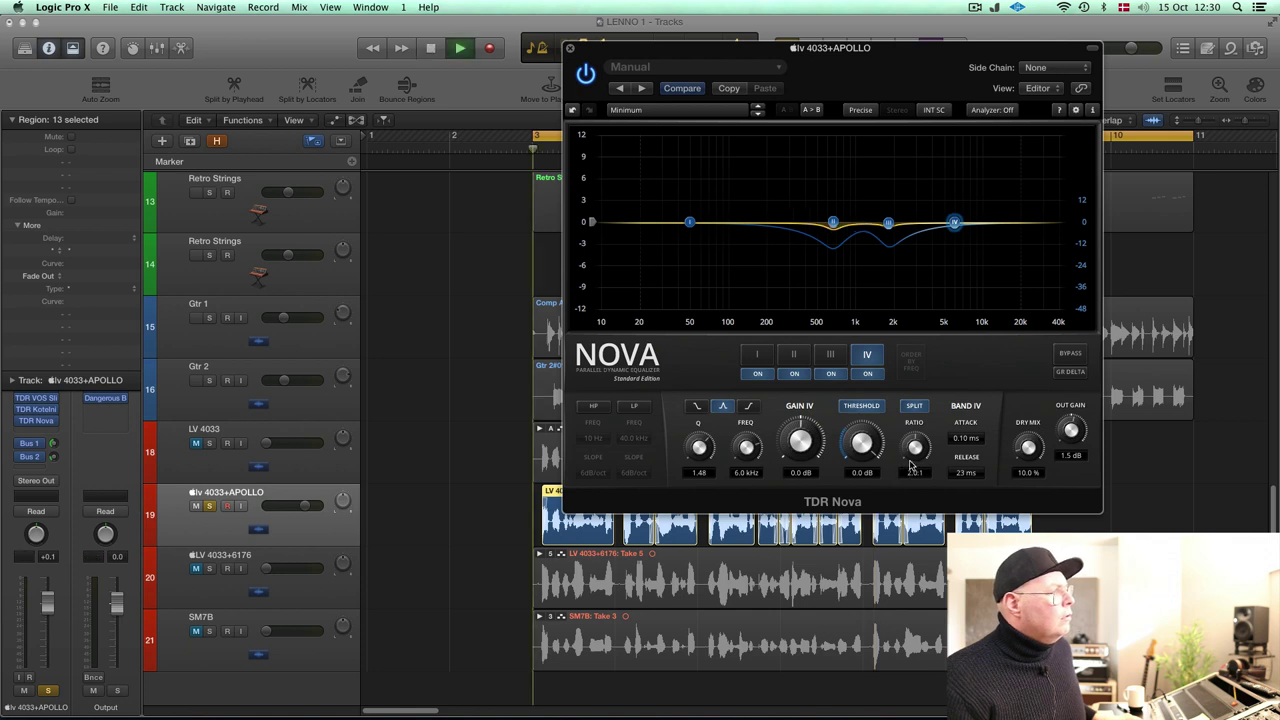
pyautogui.moveTo(942, 194); pyautogui.dragTo(974, 229)
pyautogui.keyDown('alt'); pyautogui.click(956, 224); pyautogui.keyUp('alt')
pyautogui.press('space')
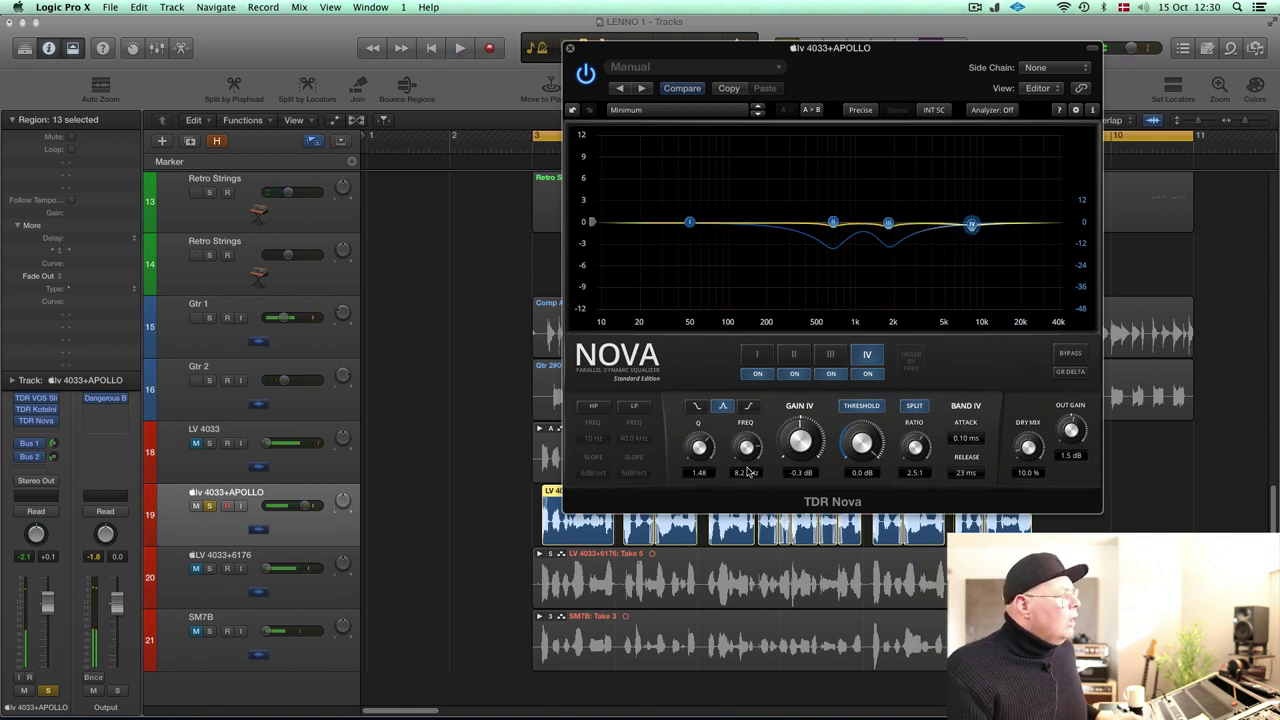
pyautogui.click(748, 405)
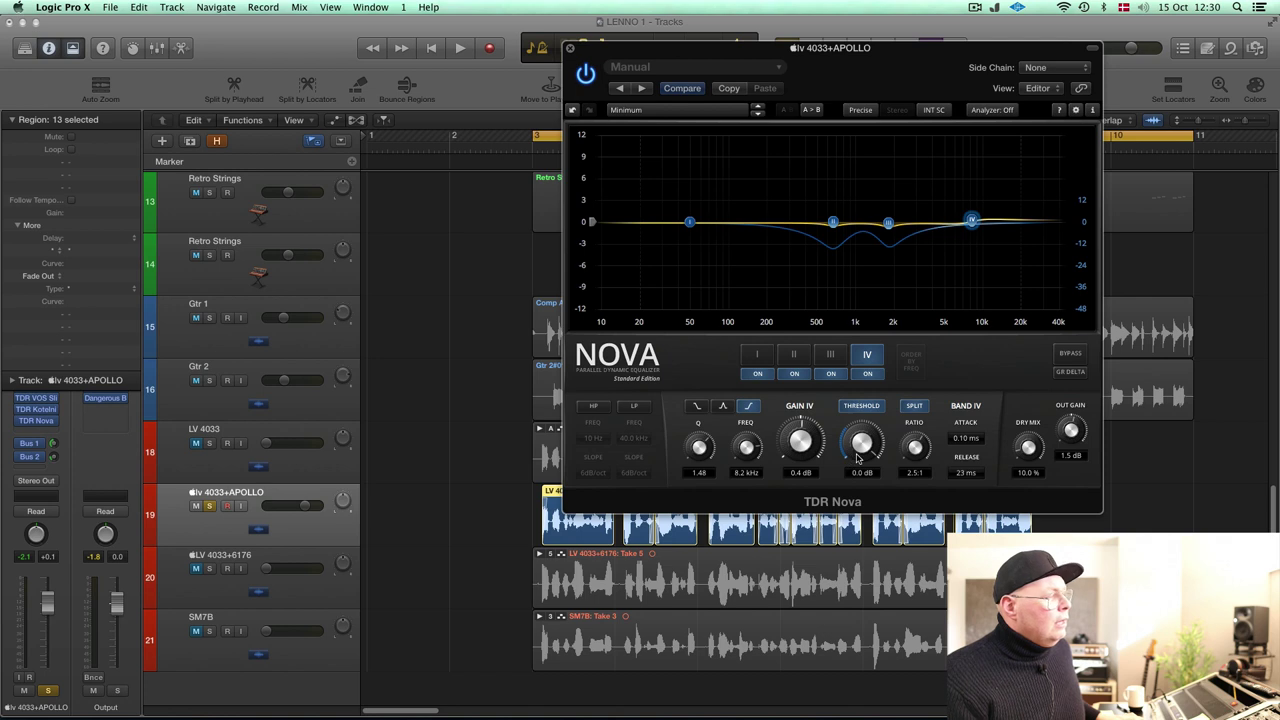
# Lower band IV's threshold to -21.0 dB and reduce its Q to 1.02 while the vocal plays.
pyautogui.press('space')
pyautogui.scroll(13, 857, 457)
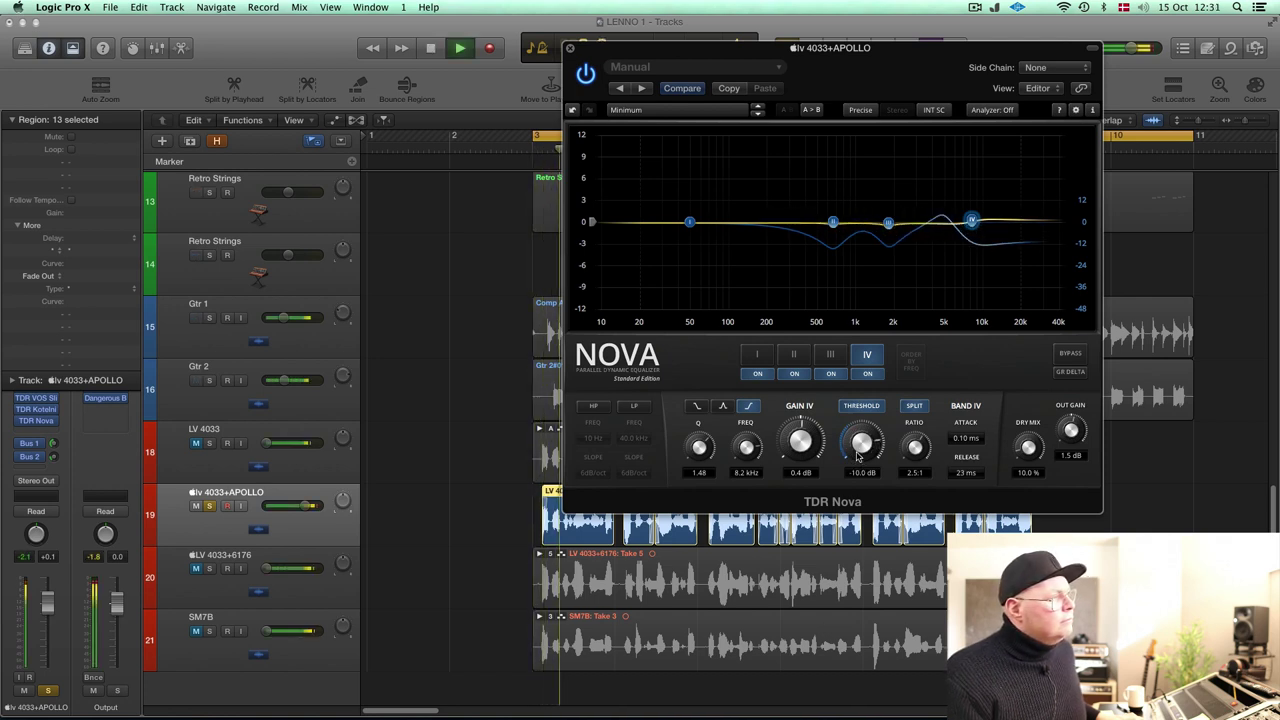
pyautogui.scroll(3, 857, 457)
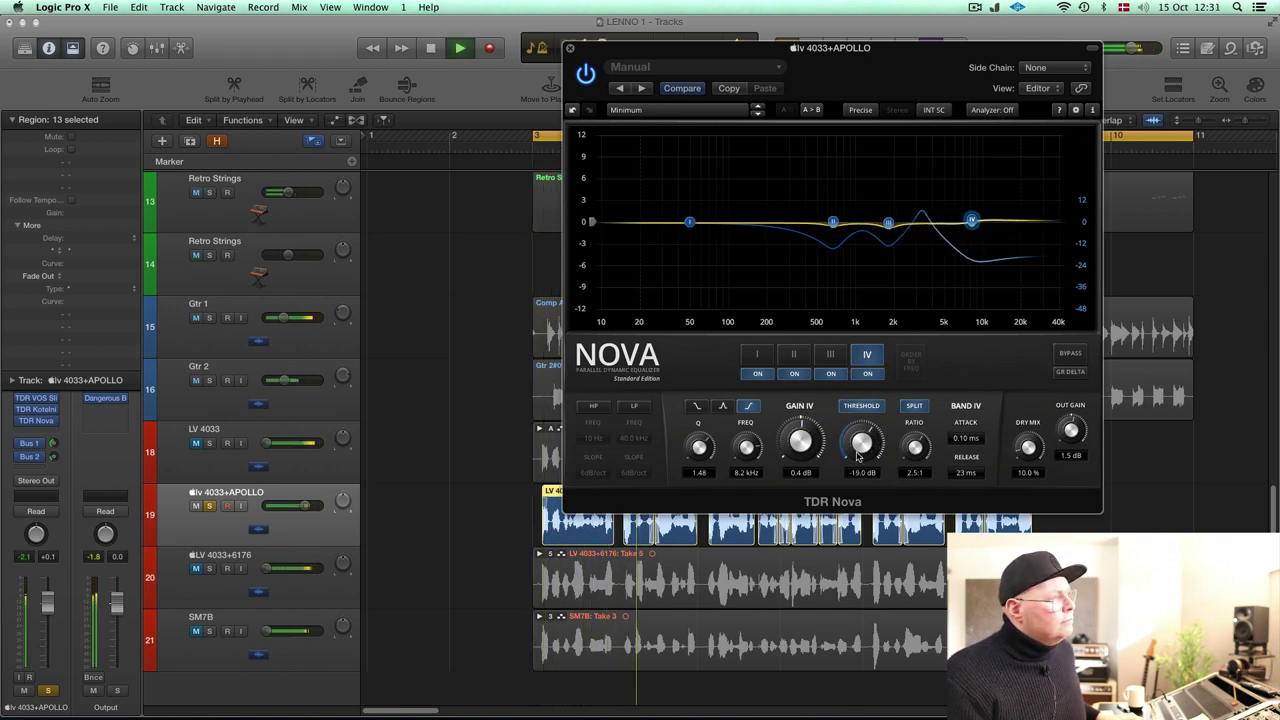
pyautogui.scroll(1, 857, 457)
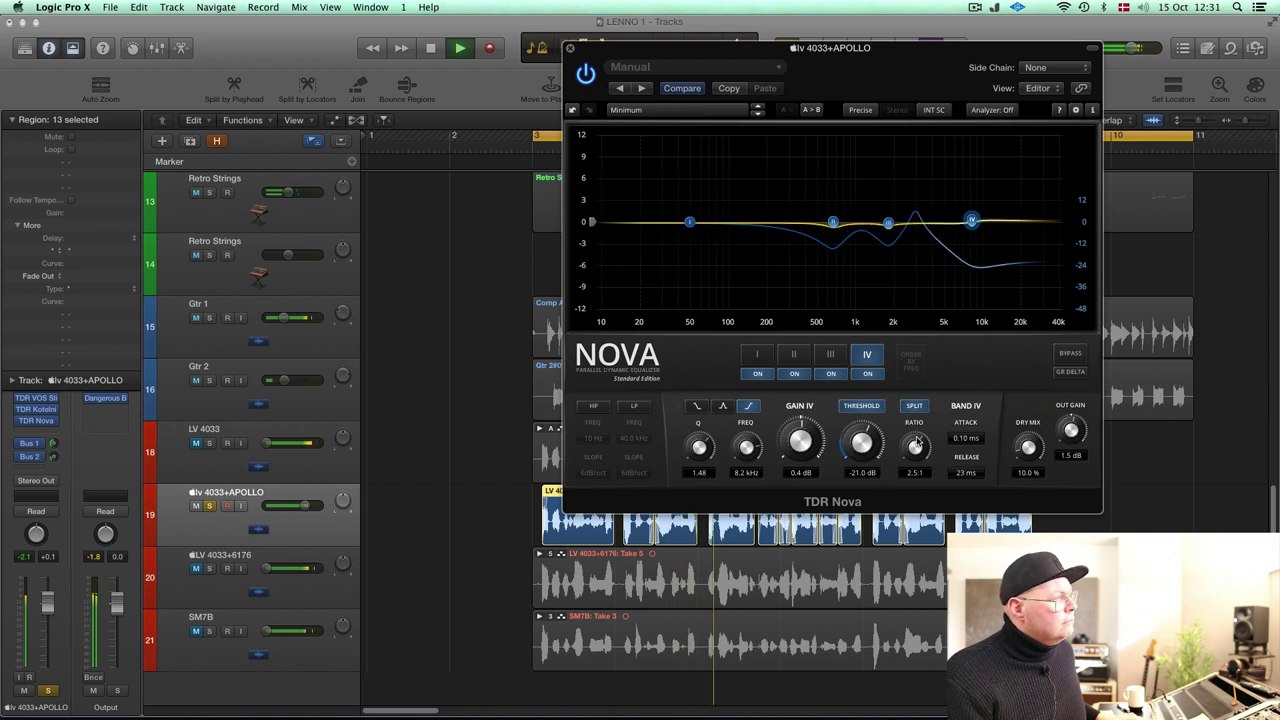
pyautogui.scroll(1, 697, 450)
pyautogui.scroll(8, 697, 450)
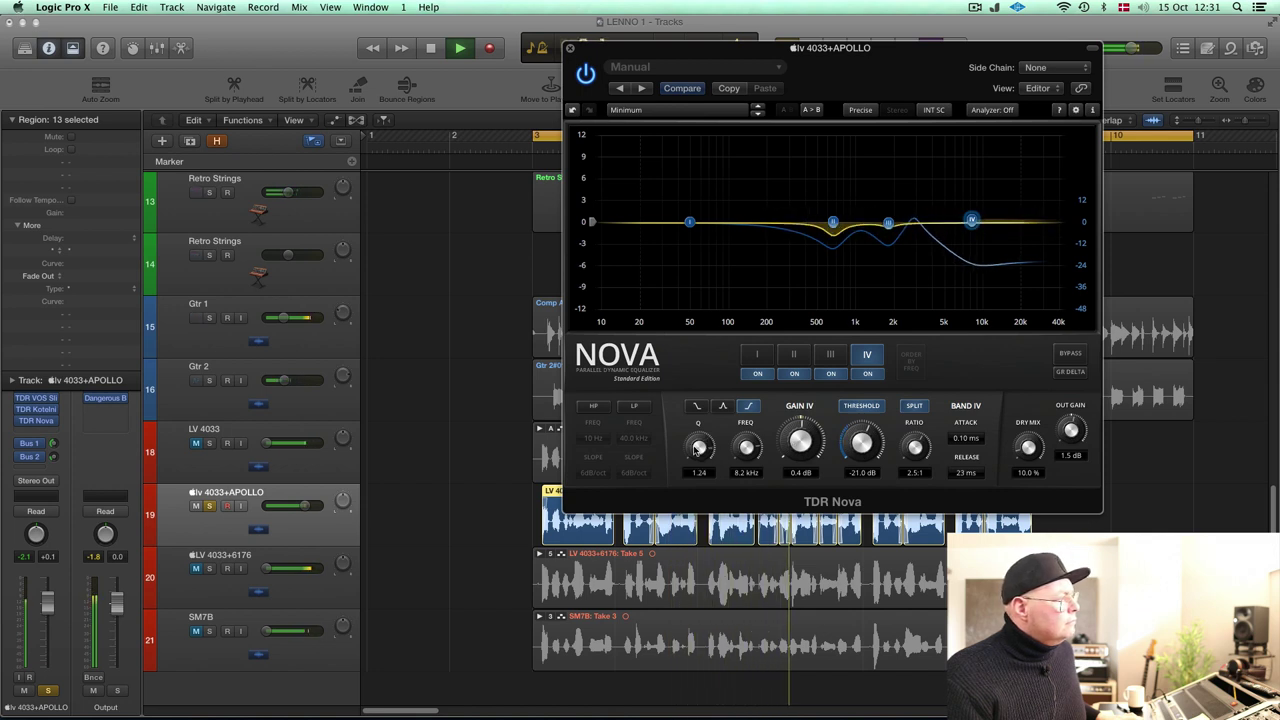
pyautogui.scroll(2, 697, 450)
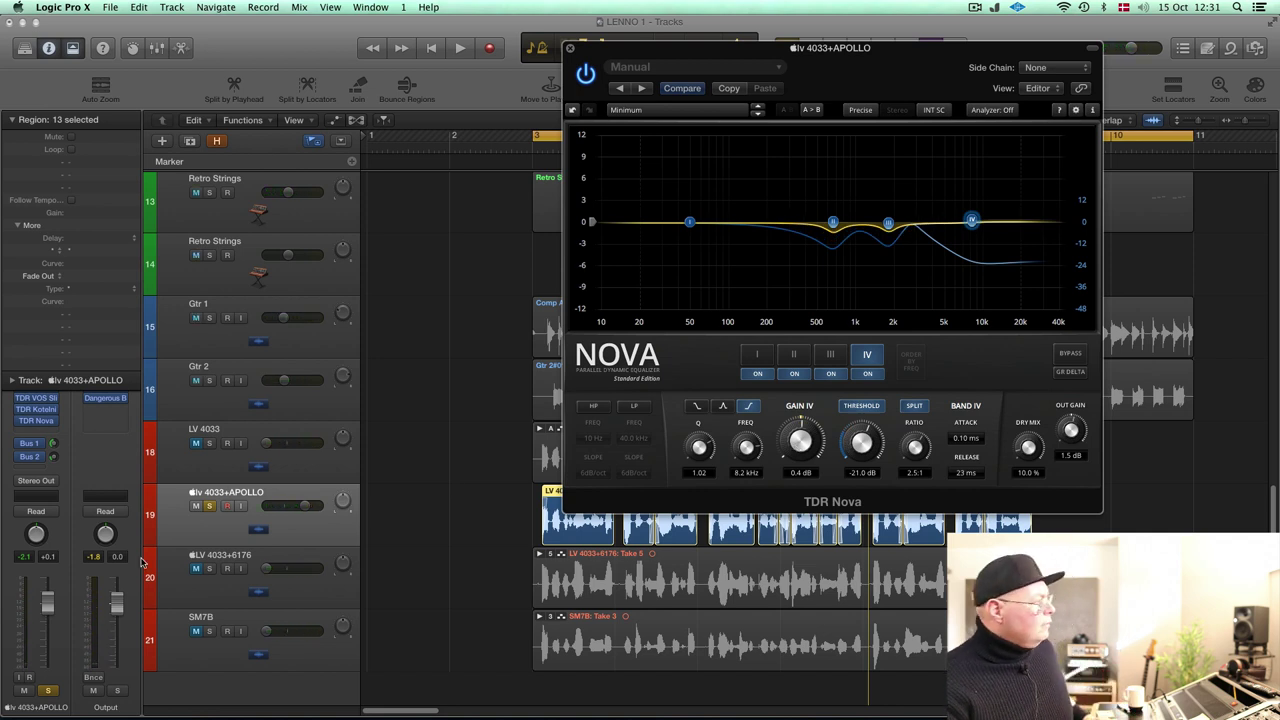
# Unsolo the vocal and, with the full mix playing, set band IV to 4.0 kHz, 3.4 dB gain and -23.0 dB threshold.
pyautogui.click(209, 506)
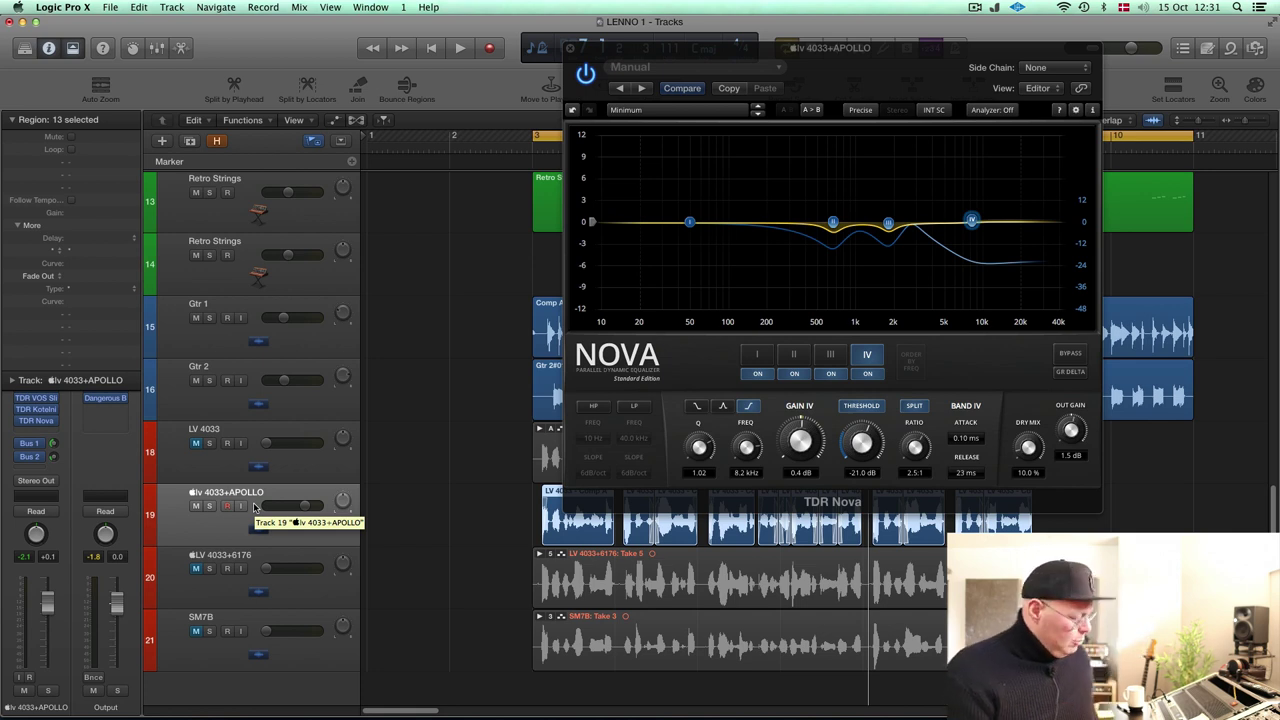
pyautogui.press('space')
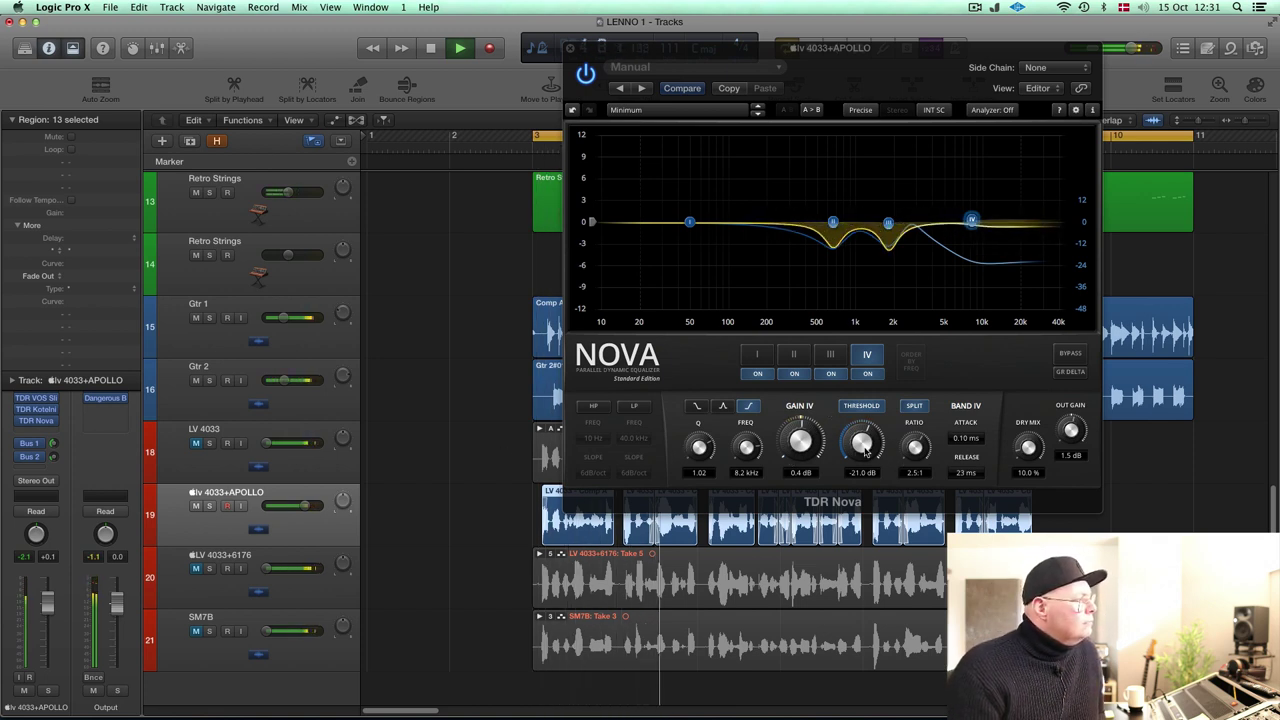
pyautogui.moveTo(797, 467); pyautogui.dragTo(796, 454)
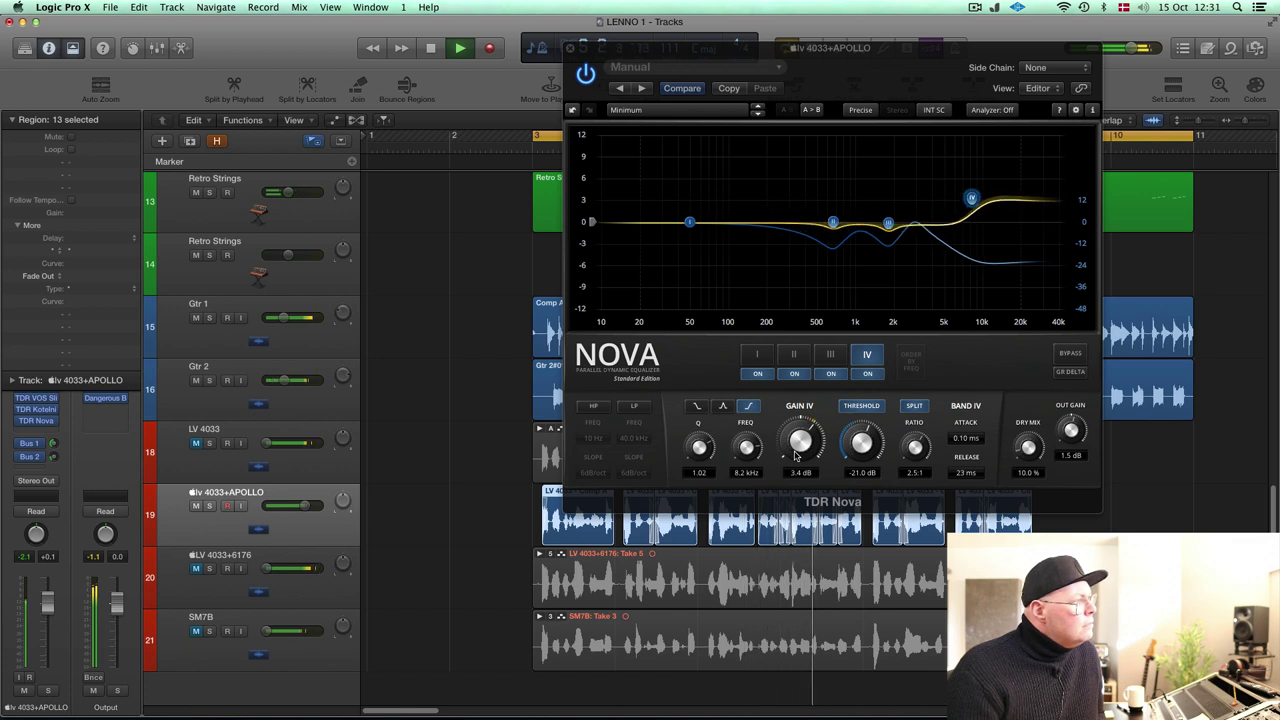
pyautogui.scroll(-1, 868, 453)
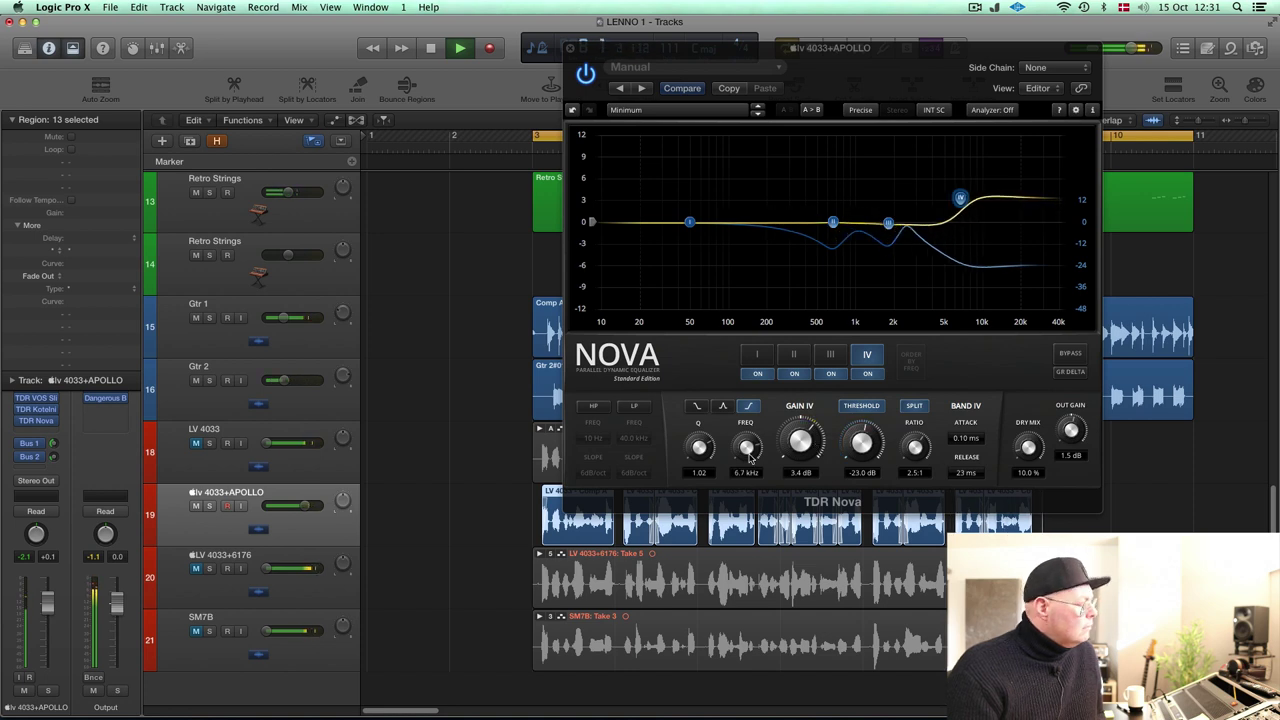
pyautogui.scroll(-2, 749, 455)
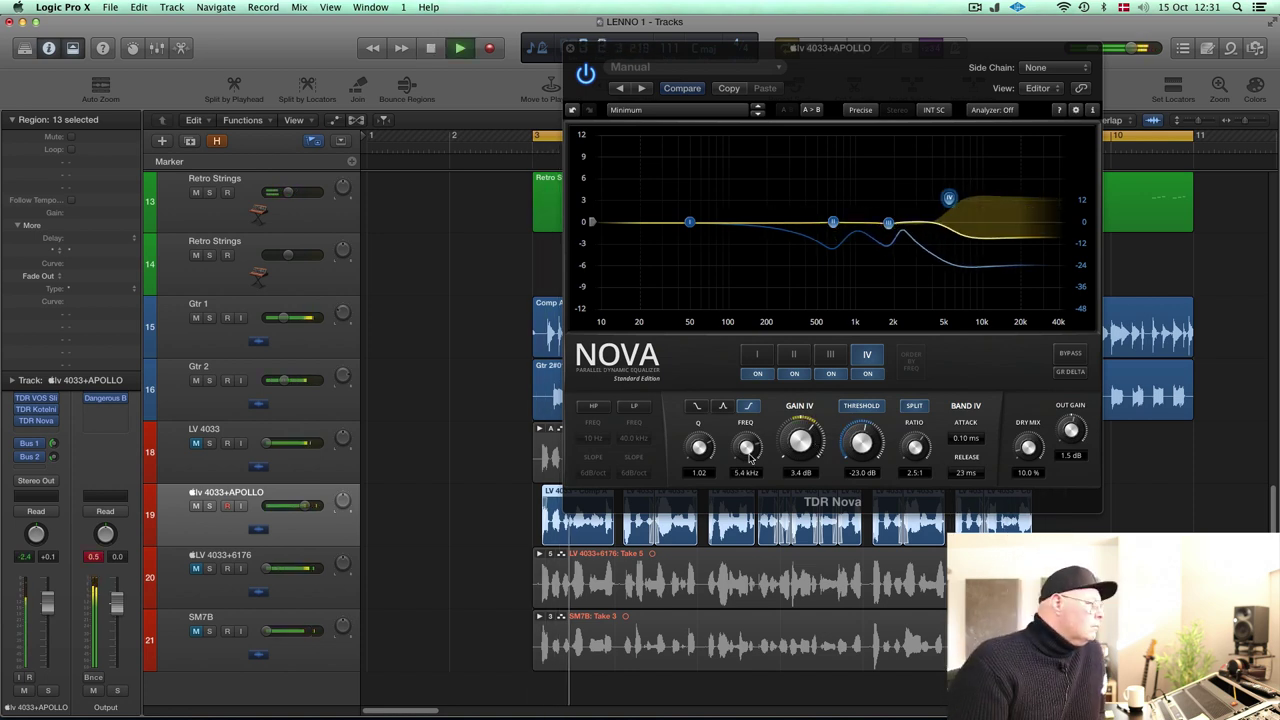
pyautogui.scroll(-2, 749, 455)
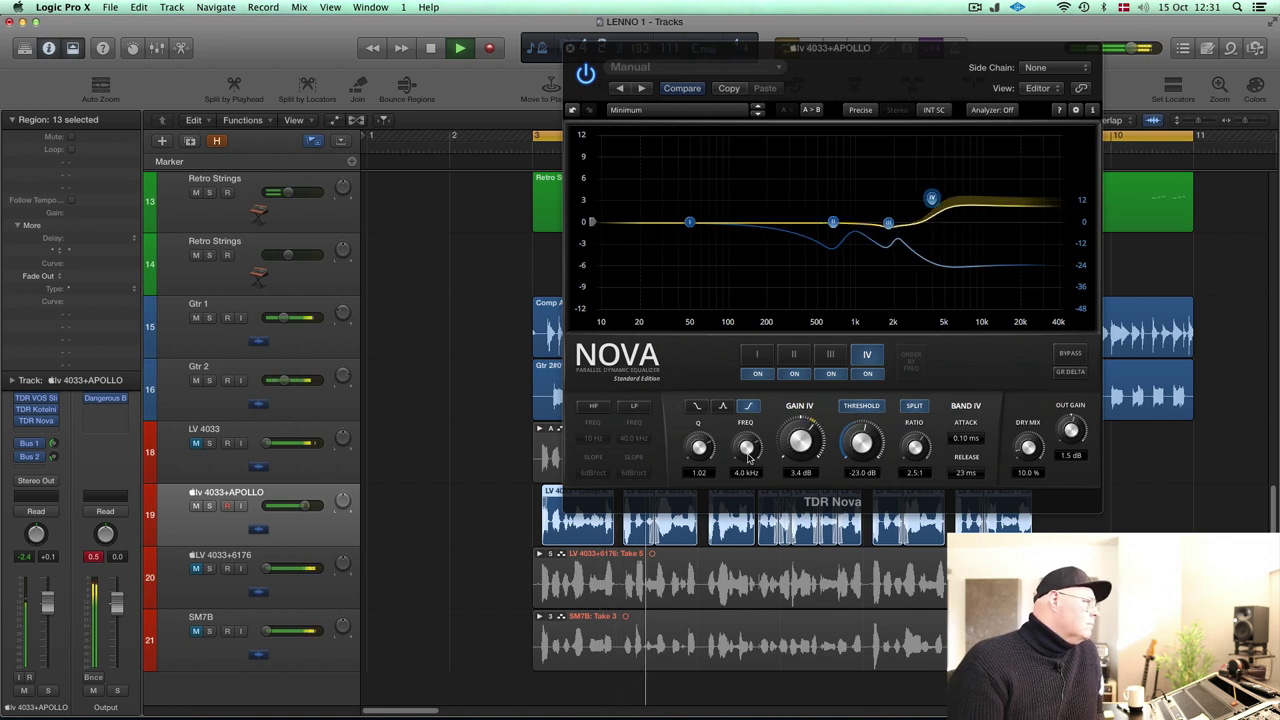
pyautogui.press('space')
# Place band I at 214 Hz and make it dynamic with split detection, 0.69 ms attack and 108 ms release.
pyautogui.click(689, 222)
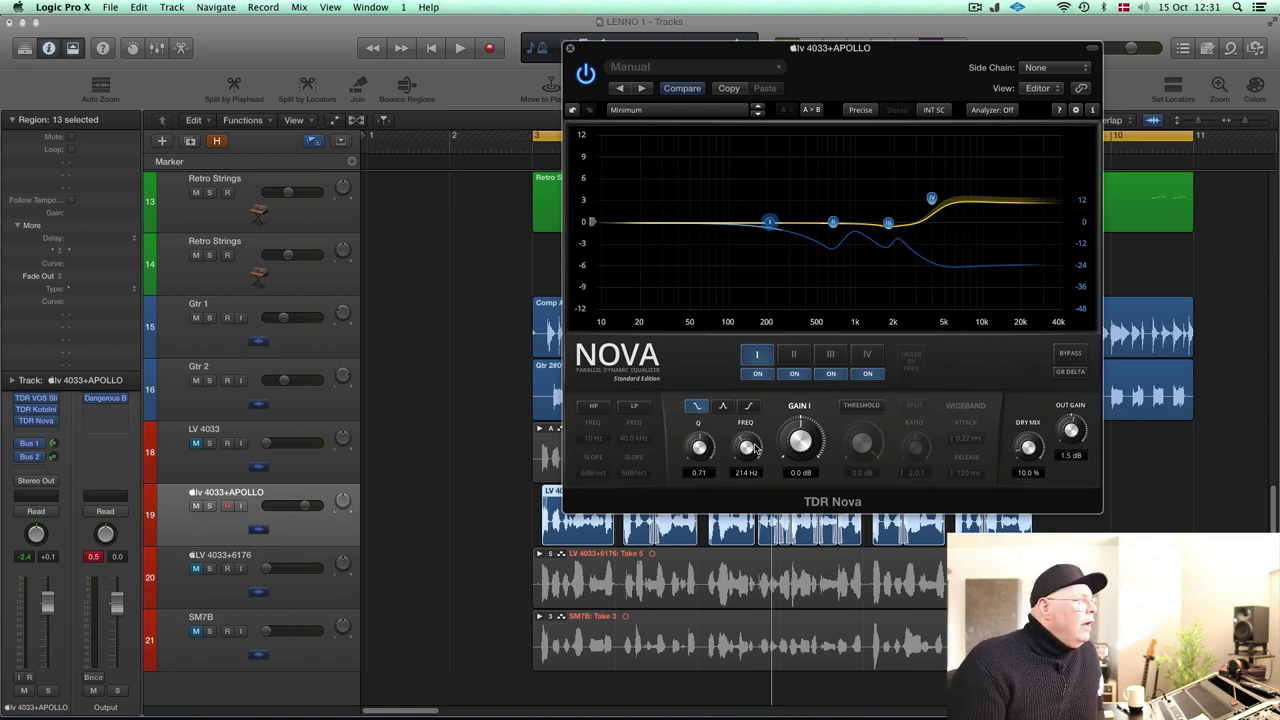
pyautogui.click(873, 408)
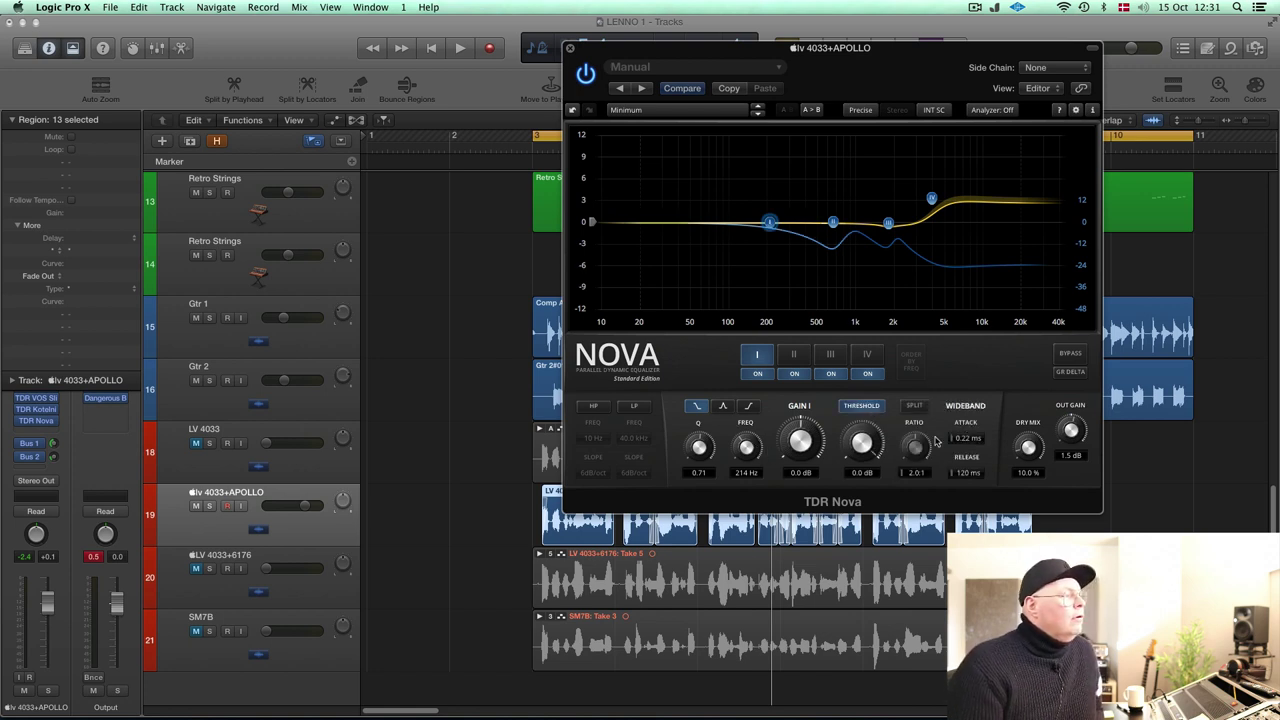
pyautogui.click(914, 406)
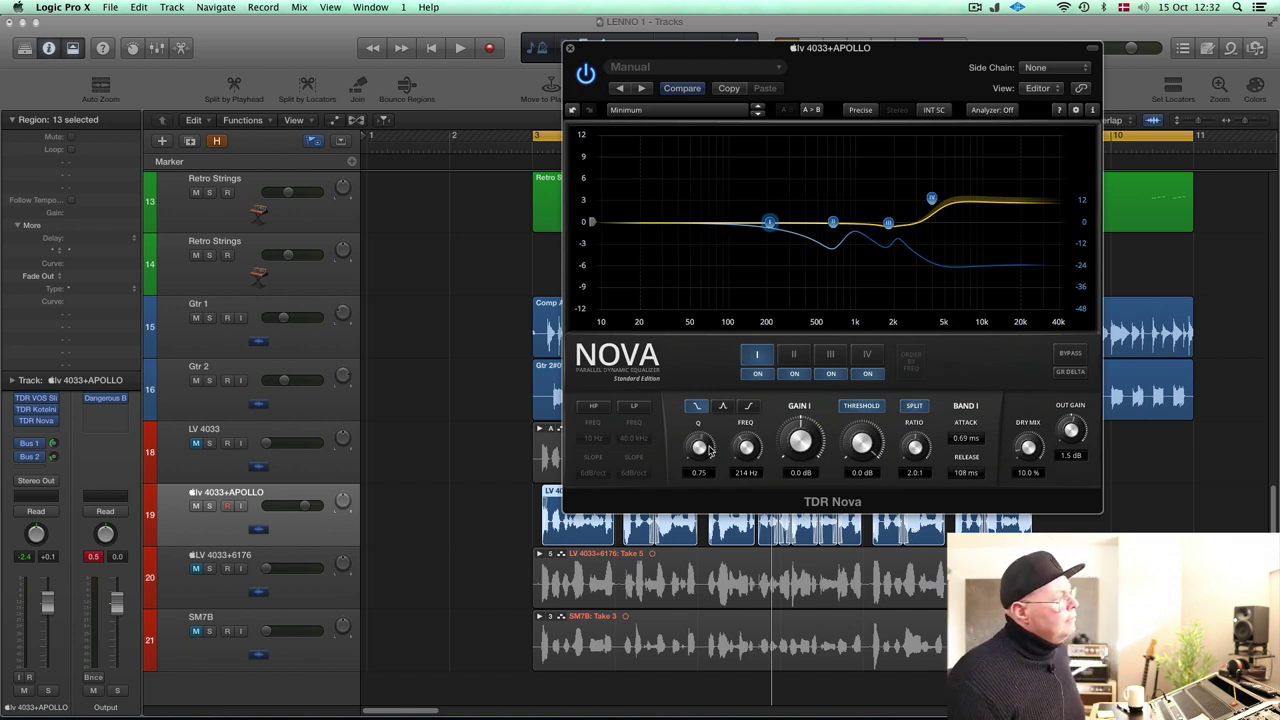
# Set band I to a Q of 0.80 and -10.0 dB threshold, then audition it at 295 Hz with -0.2 dB gain.
pyautogui.press('space')
pyautogui.moveTo(860, 442); pyautogui.dragTo(855, 455)
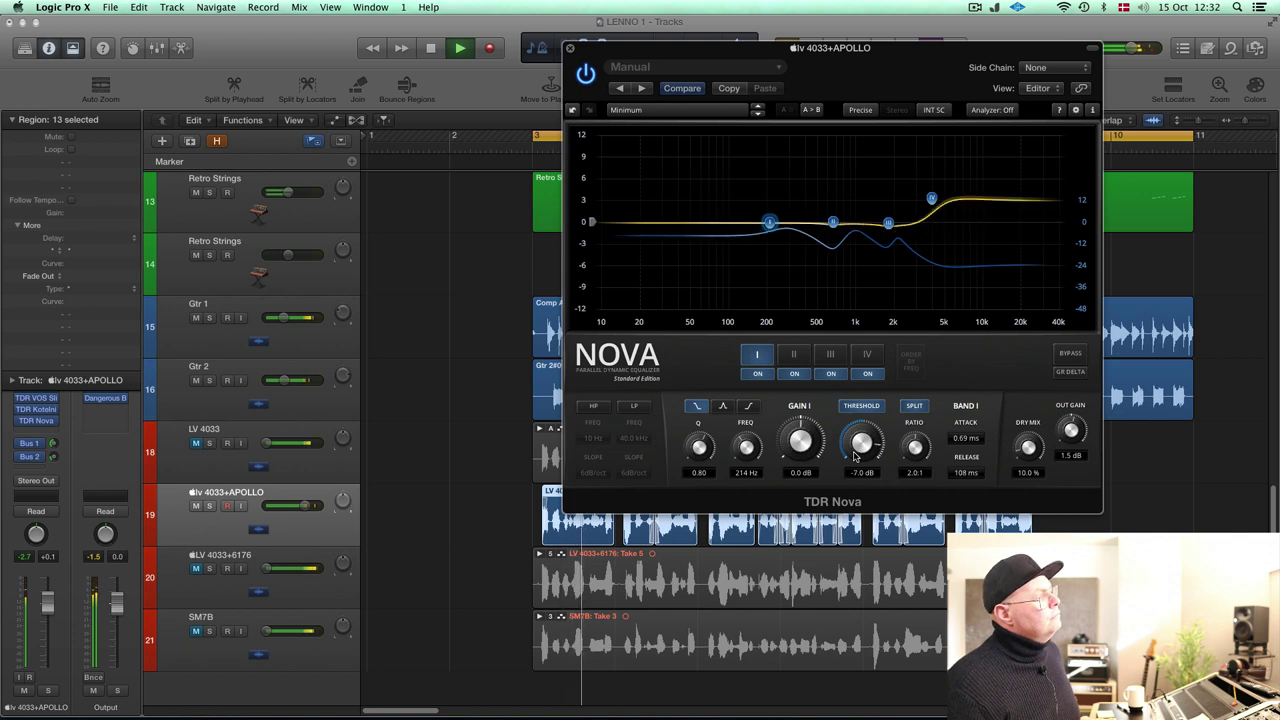
pyautogui.moveTo(768, 222); pyautogui.dragTo(787, 226)
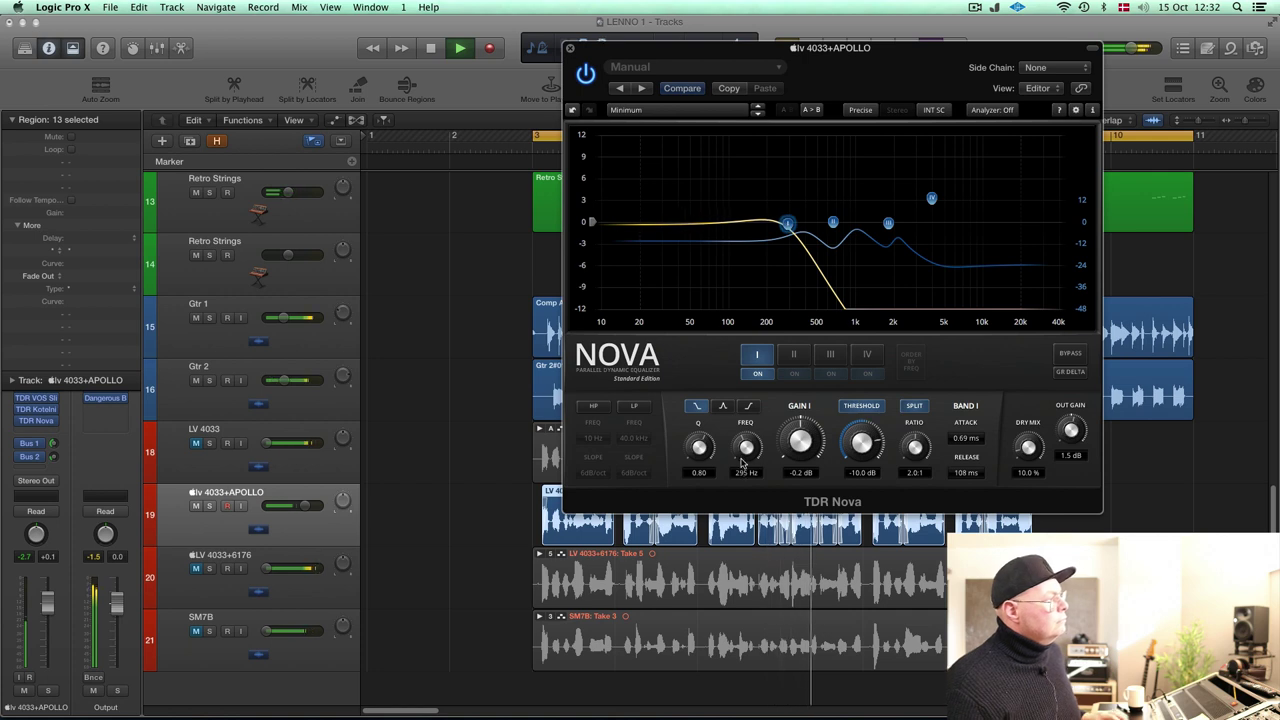
pyautogui.keyDown('super'); pyautogui.click(788, 223); pyautogui.keyUp('super')
# Lower band I's threshold to -22.0 dB, raise its gain to 1.8 dB and set Nova's output gain to 2.0 dB.
pyautogui.scroll(-8, 873, 450)
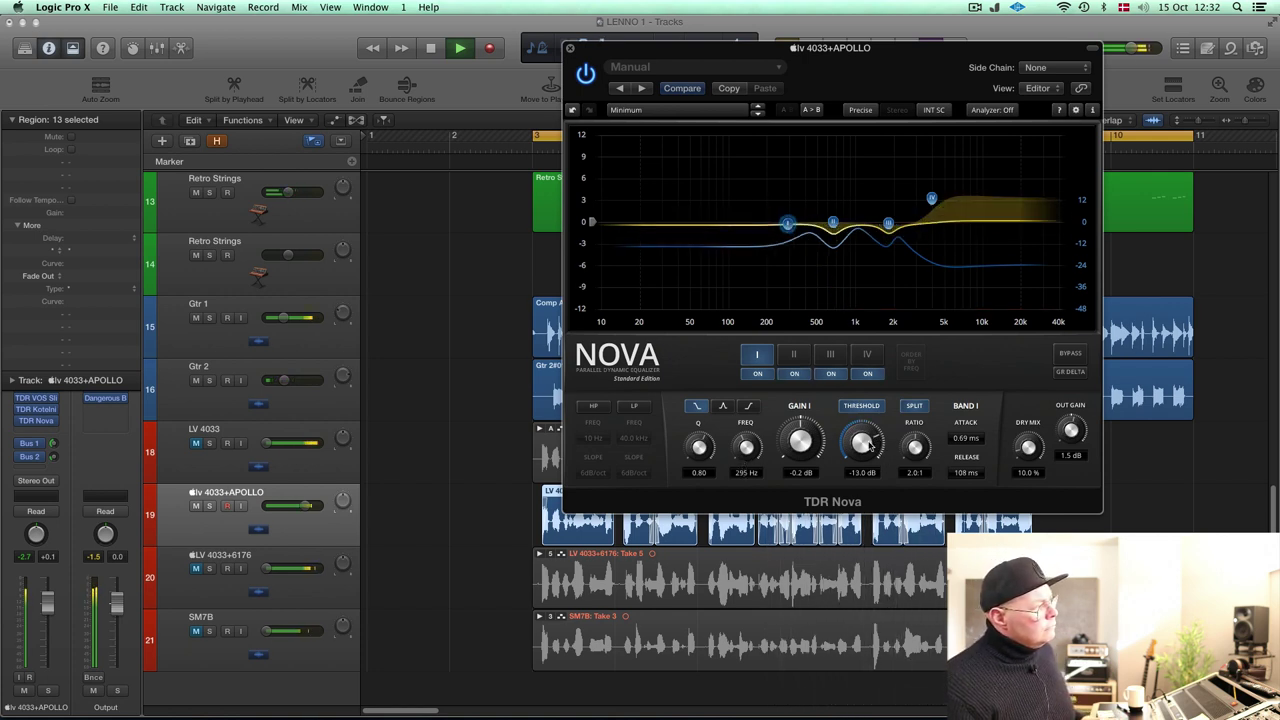
pyautogui.scroll(-1, 873, 447)
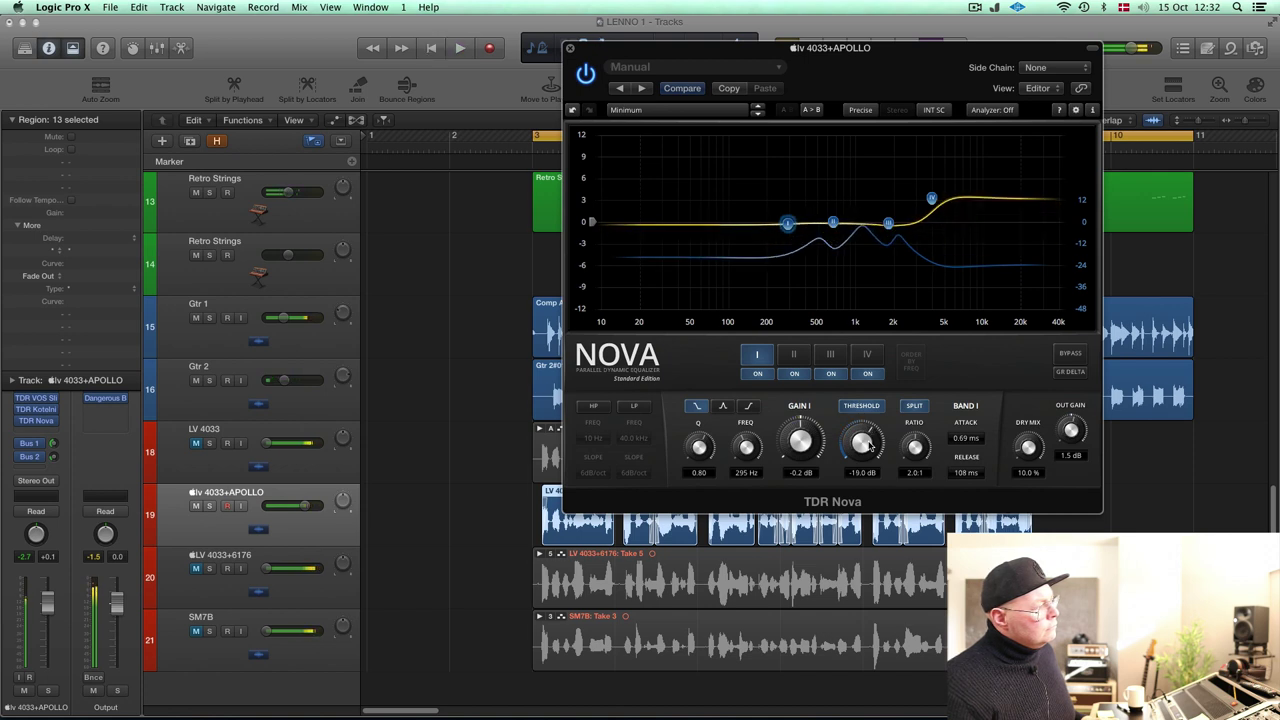
pyautogui.scroll(1, 1085, 426)
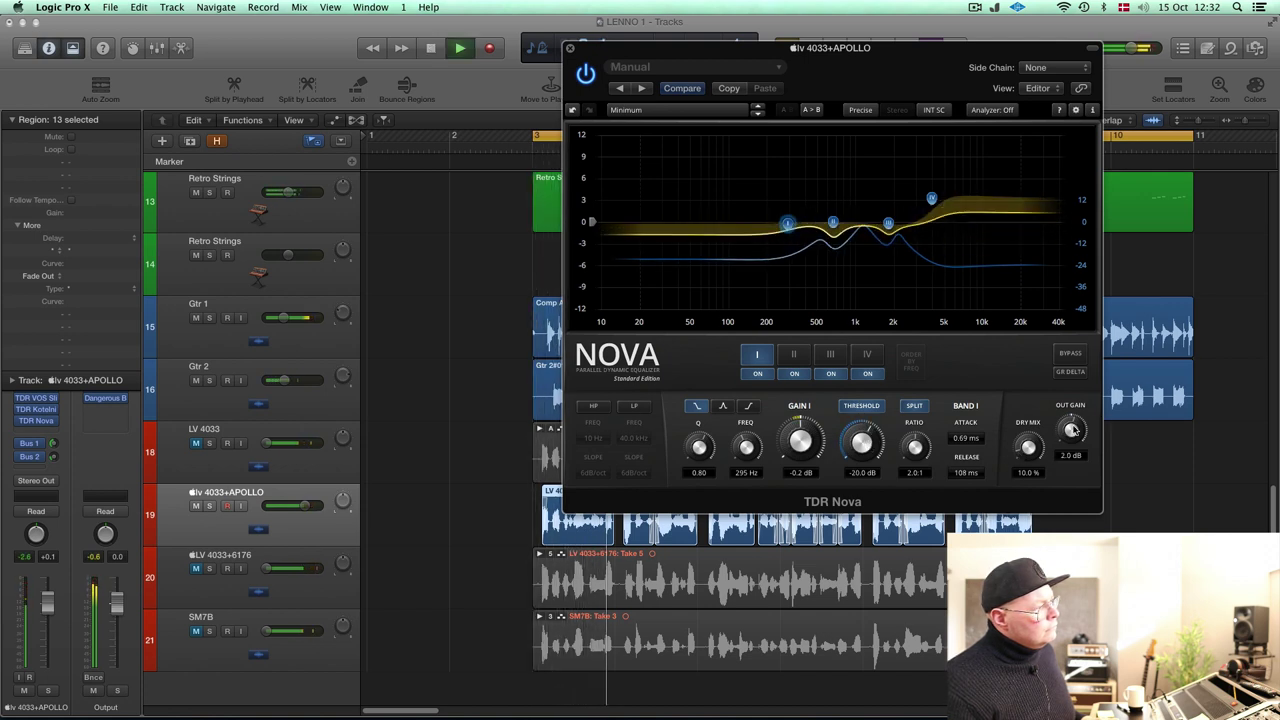
pyautogui.scroll(-1, 866, 443)
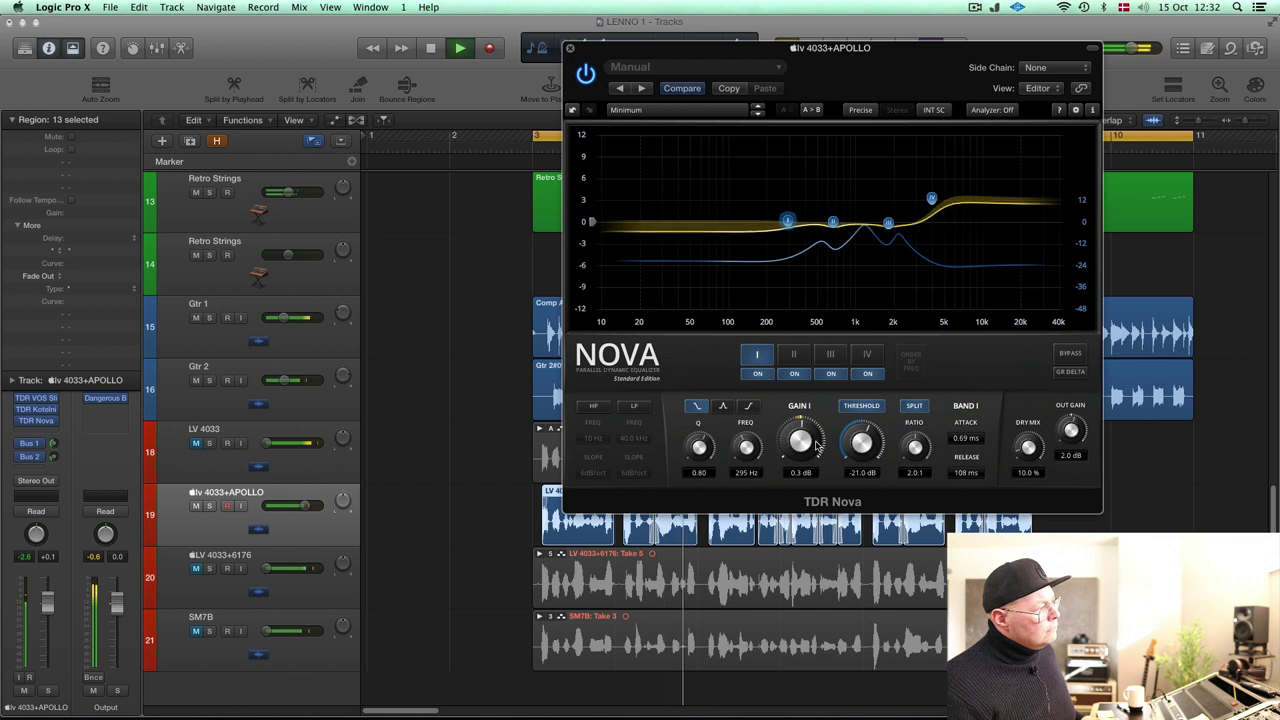
pyautogui.scroll(-1, 862, 445)
pyautogui.scroll(2, 812, 450)
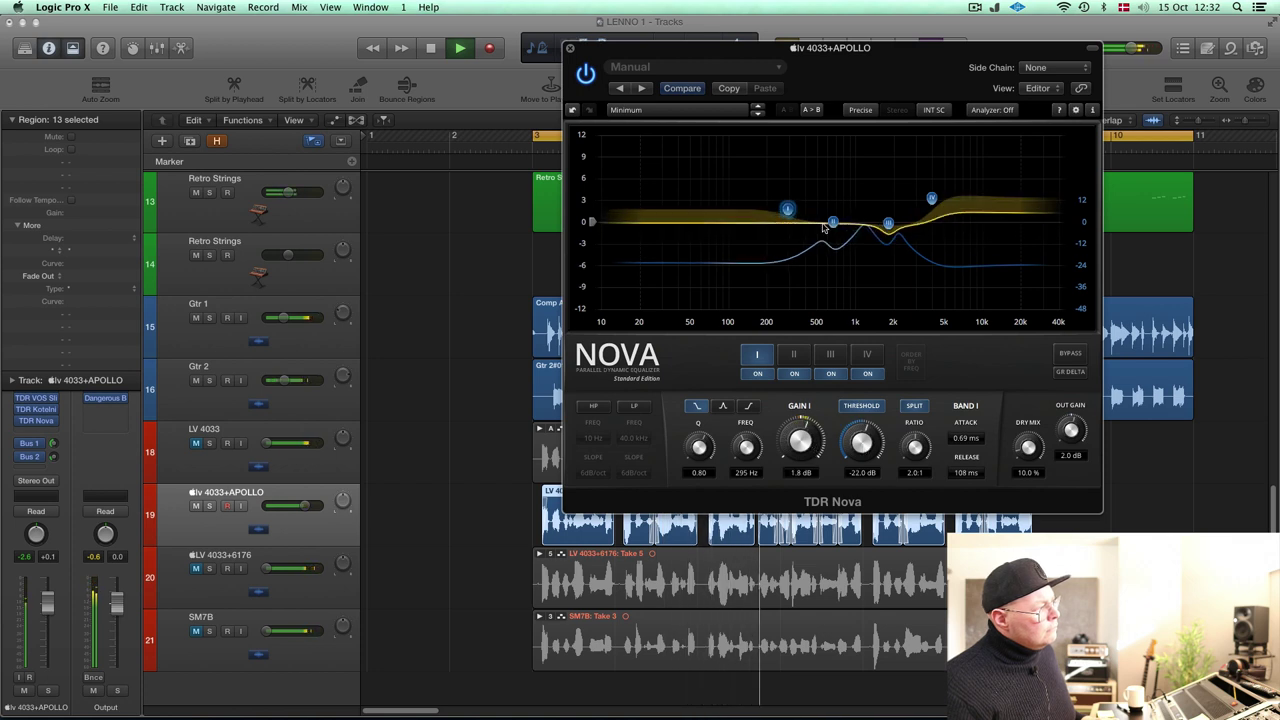
# Move band II to 482 Hz with -0.2 dB gain and band IV to 4.5 kHz with 2.5 dB gain.
pyautogui.click(793, 354)
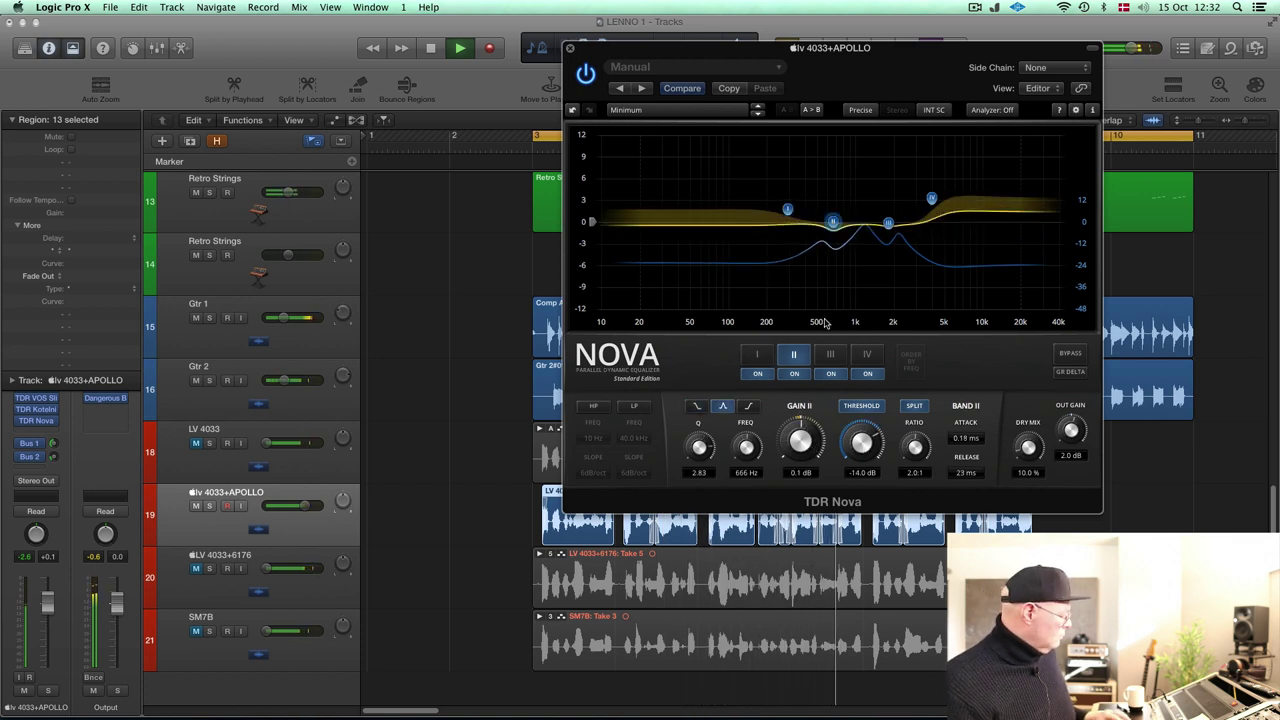
pyautogui.moveTo(833, 221); pyautogui.dragTo(815, 224)
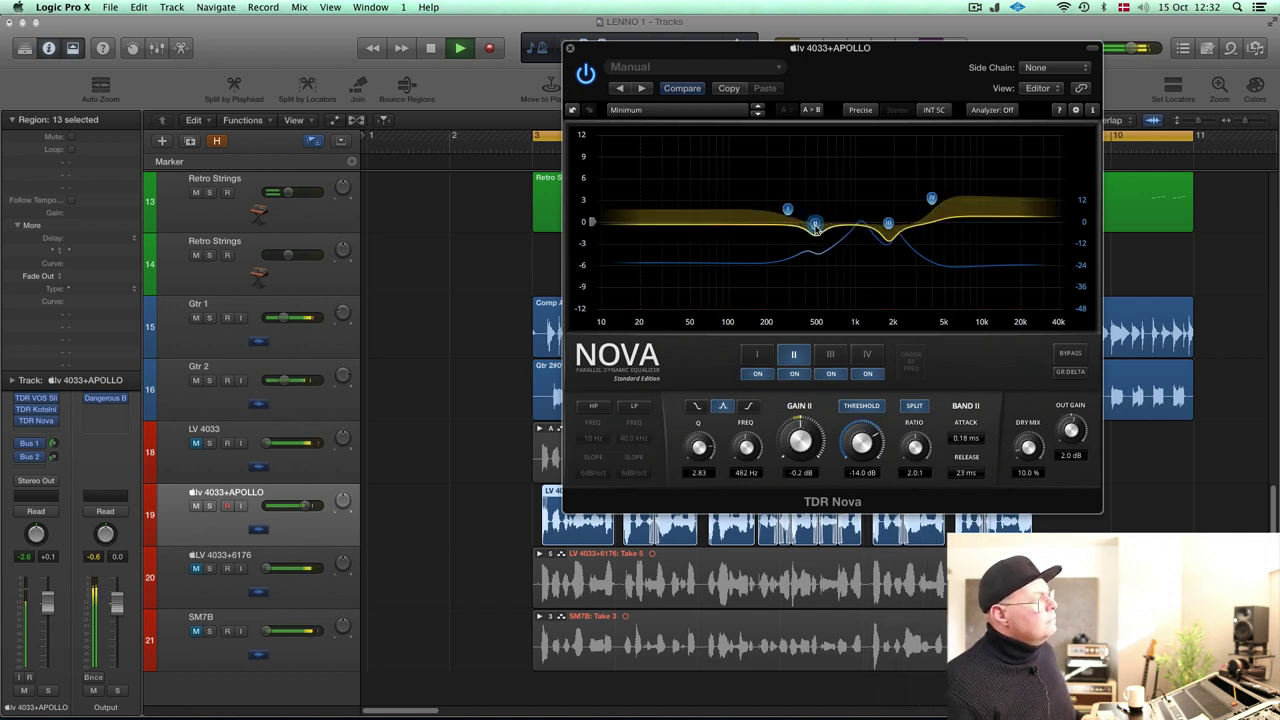
pyautogui.click(888, 222)
pyautogui.click(931, 200)
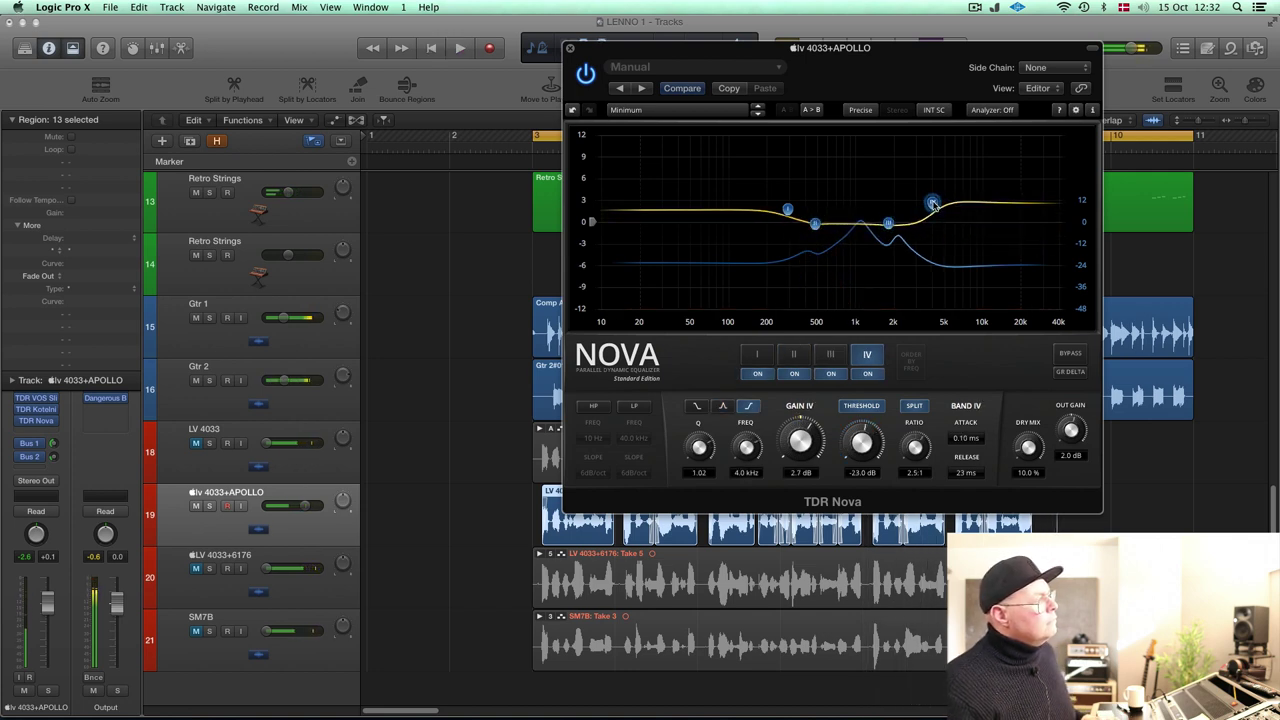
pyautogui.press('space')
pyautogui.moveTo(933, 204); pyautogui.dragTo(938, 205)
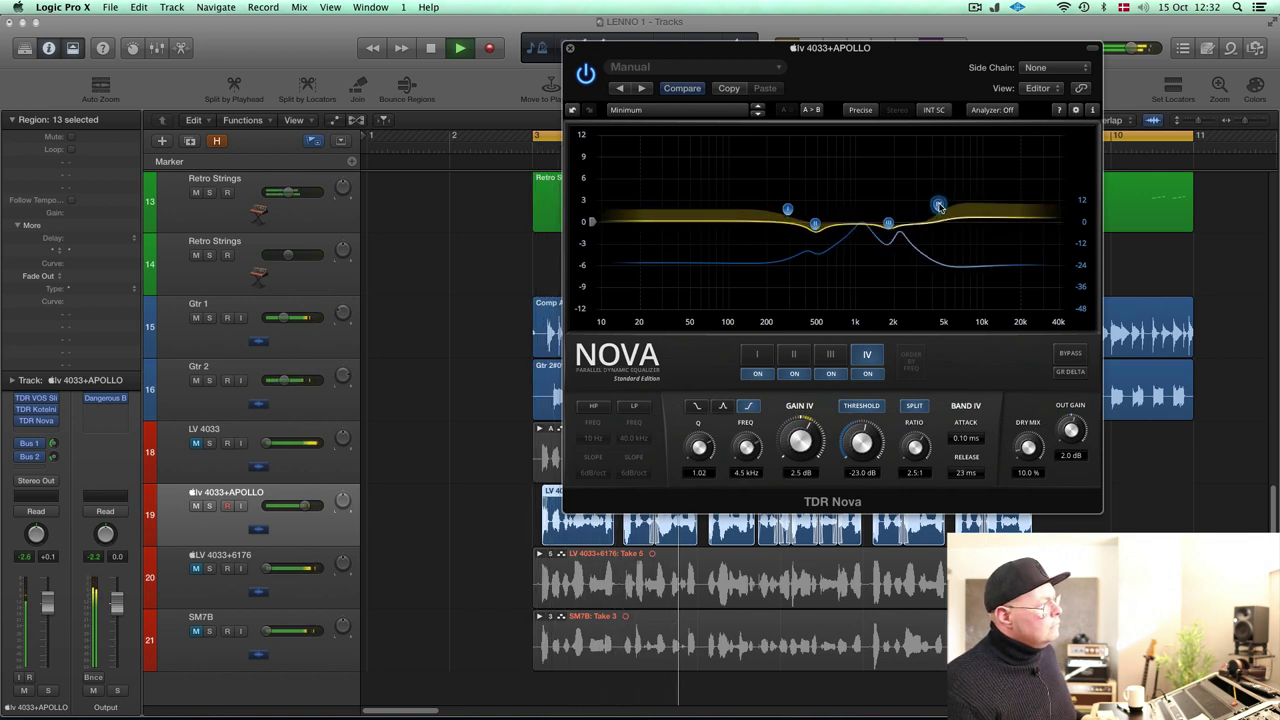
# Compare the mix with Nova bypassed and active, close the plug-in and lower the lv 4033+APOLLO track volume to -2.7 dB.
pyautogui.click(586, 74)
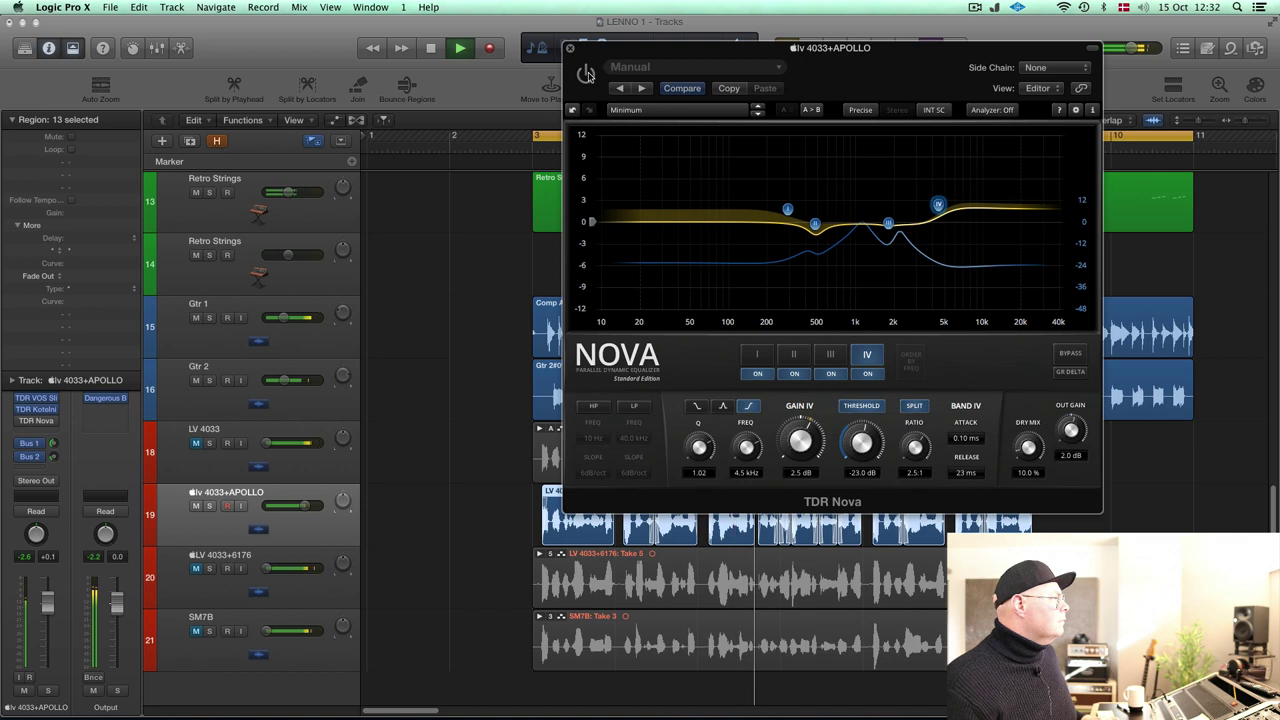
pyautogui.click(586, 74)
pyautogui.click(569, 48)
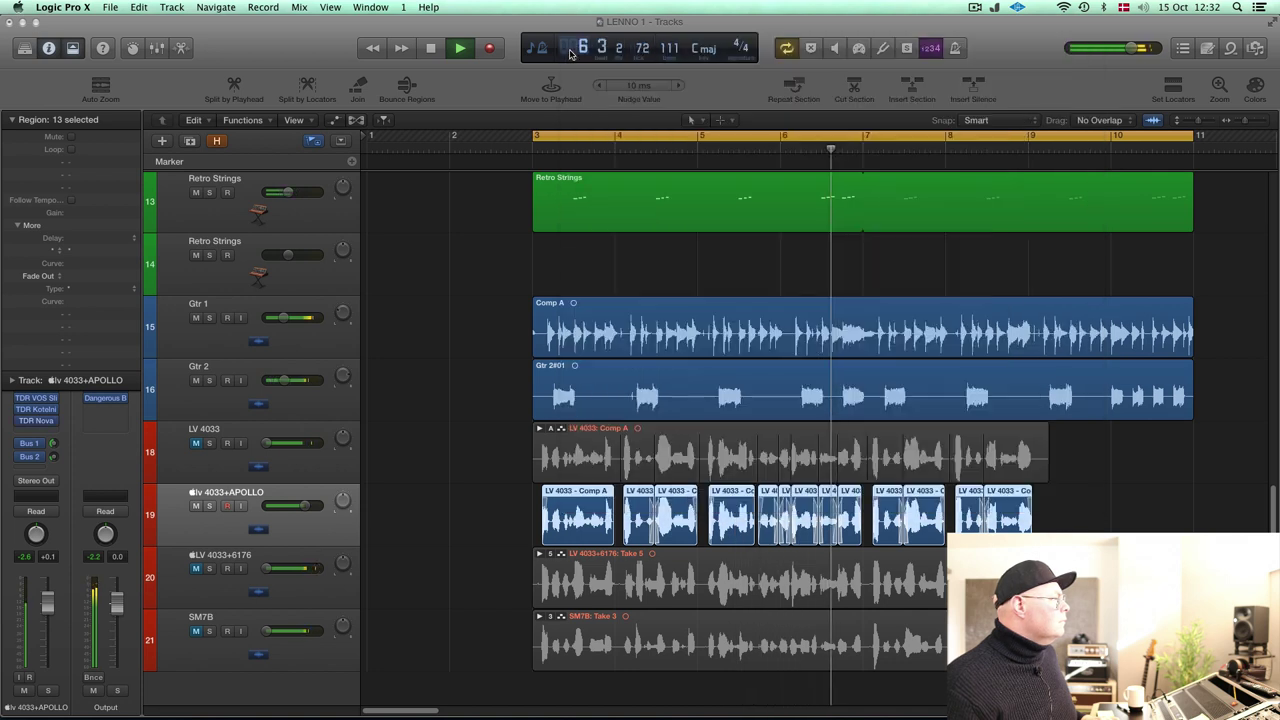
pyautogui.moveTo(305, 505); pyautogui.dragTo(296, 505)
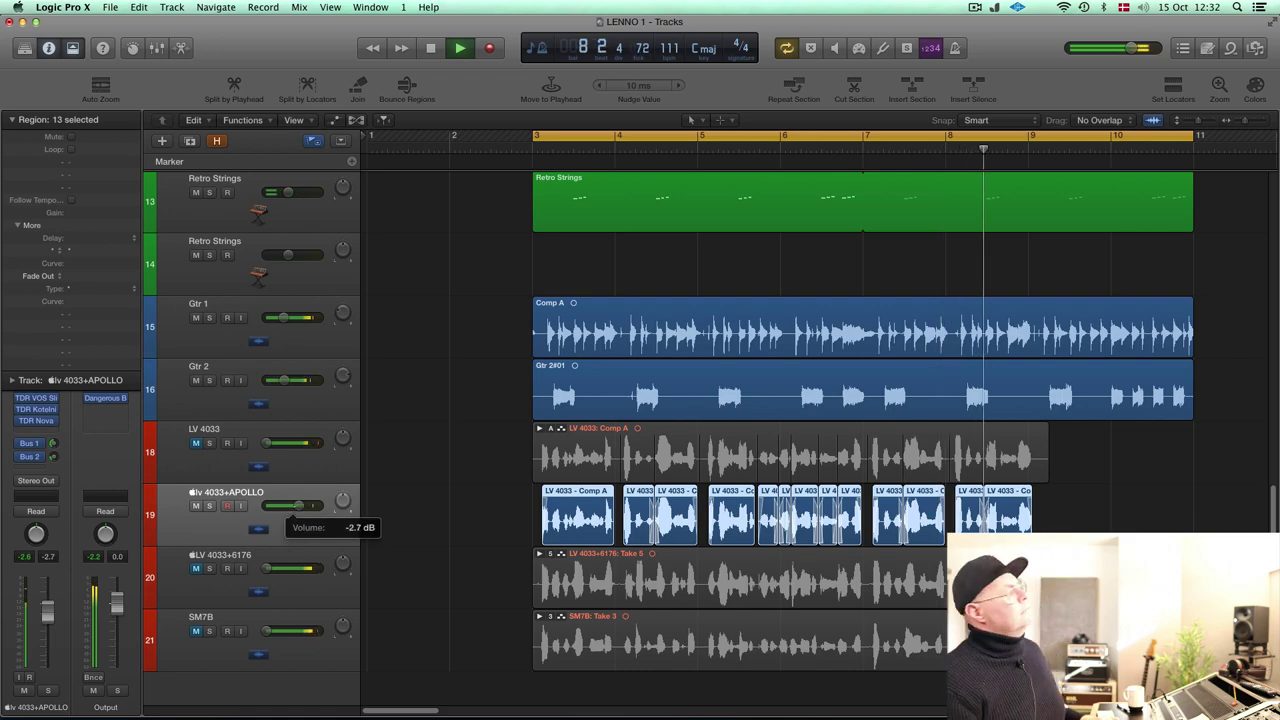